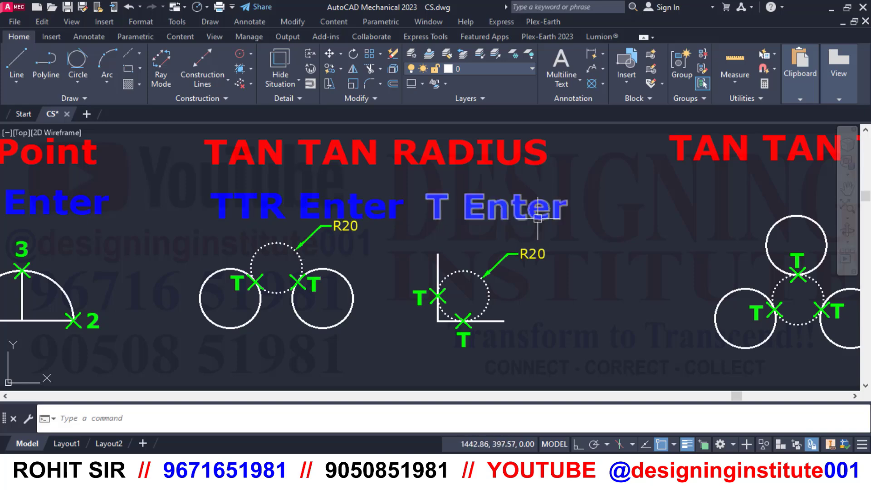
Step: Examine the labelled examples of the six circle types, from Center Radius through TAN TAN TAN
mouse_move(642, 228)
middle_mouse_down()
mouse_move(510, 245)
mouse_move(271, 251)
middle_mouse_up()
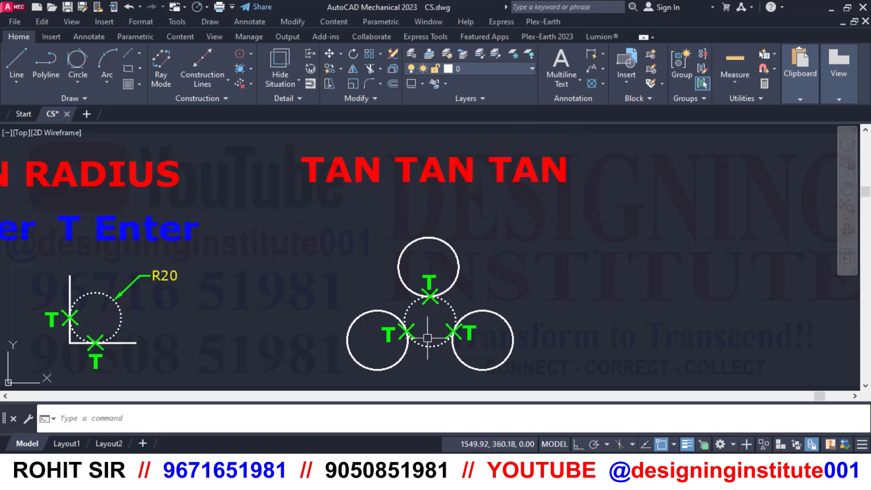
scroll(427, 338, "up", 2)
middle_click_drag(424, 345, 417, 310)
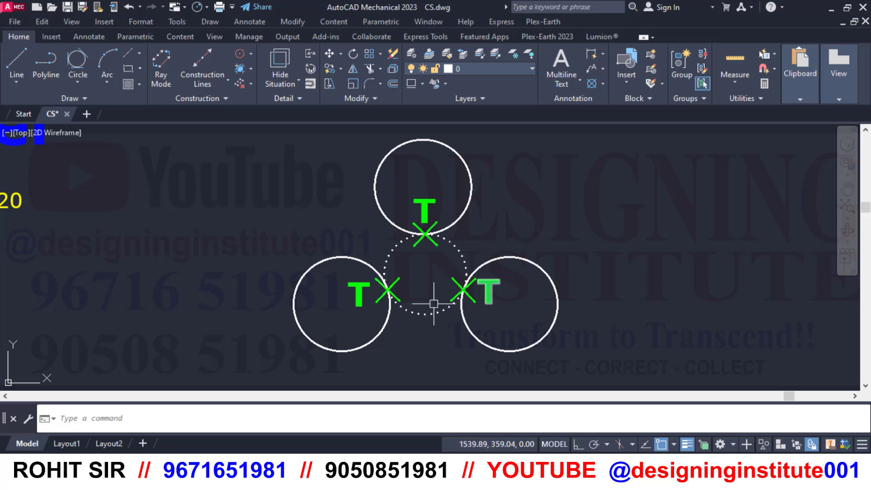
scroll(434, 303, "down", 1)
scroll(609, 286, "down", 3)
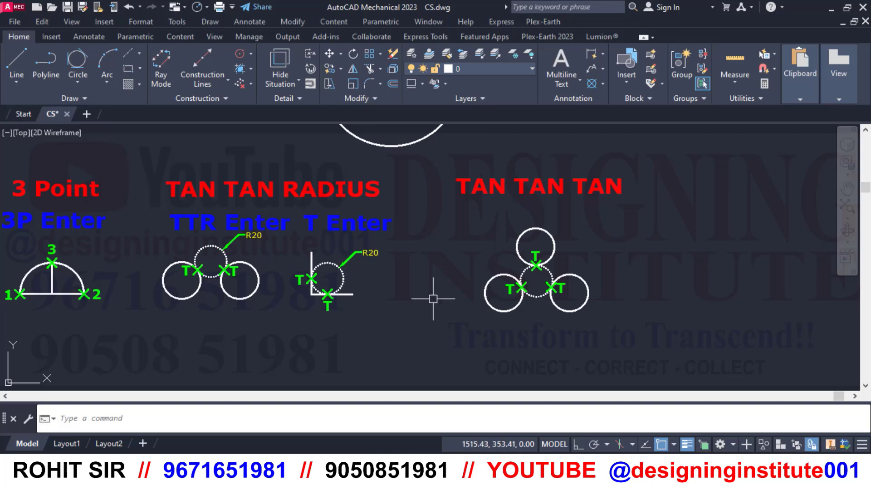
middle_click_drag(234, 309, 359, 320)
scroll(400, 299, "down", 2)
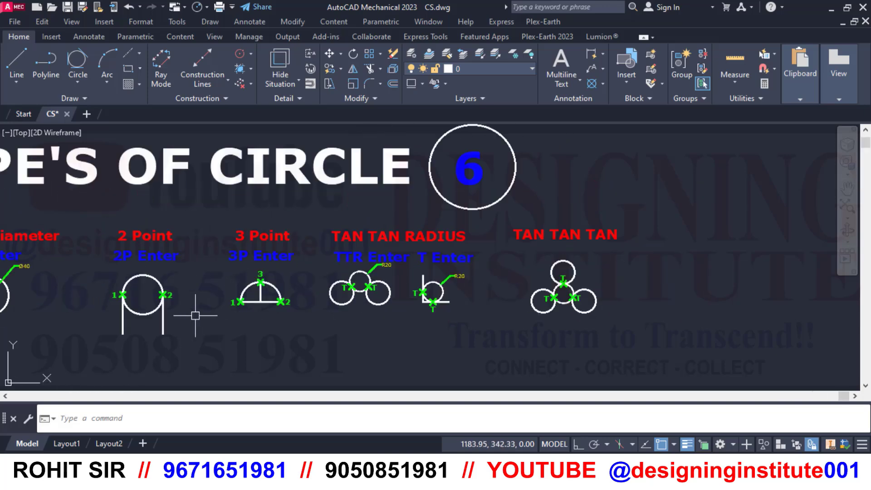
middle_click_drag(196, 315, 421, 324)
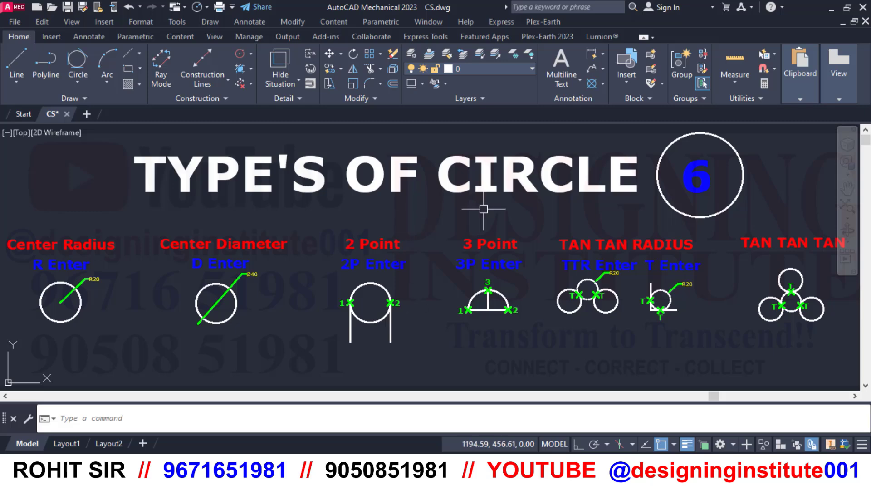
scroll(395, 196, "down", 2)
Step: Draw a Center, Radius circle with radius 20 in the empty area beside the Center Radius example
scroll(254, 321, "up", 5)
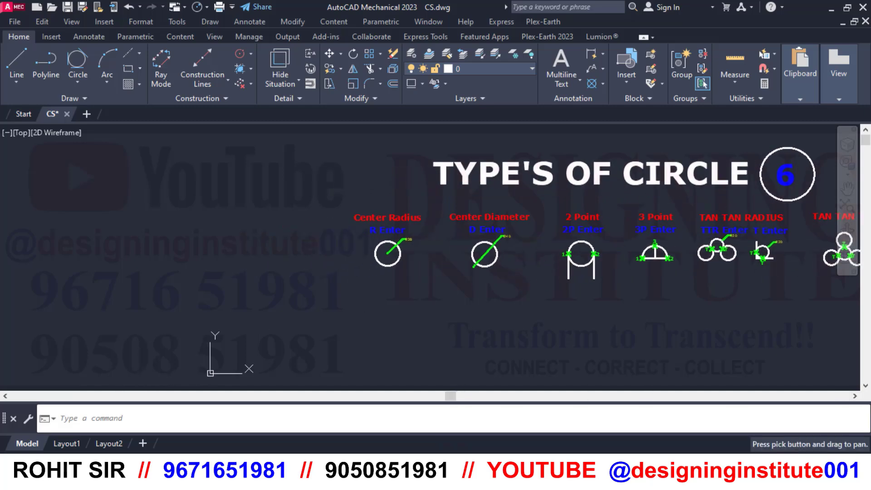
mouse_move(377, 278)
middle_mouse_down()
mouse_move(422, 274)
mouse_move(465, 329)
mouse_move(564, 338)
middle_mouse_up()
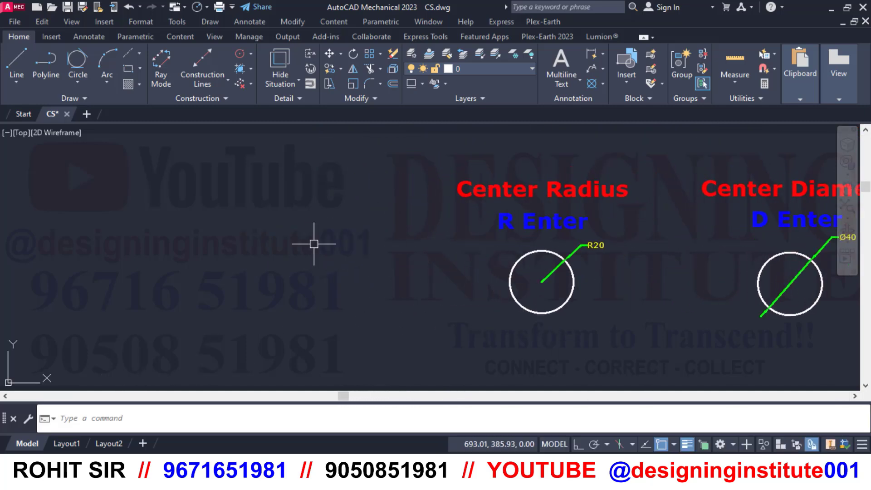
left_click(79, 86)
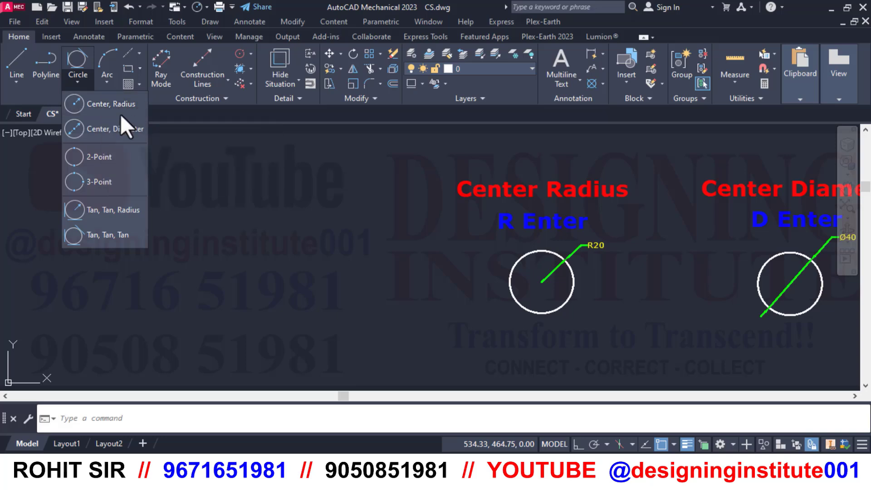
left_click(107, 101)
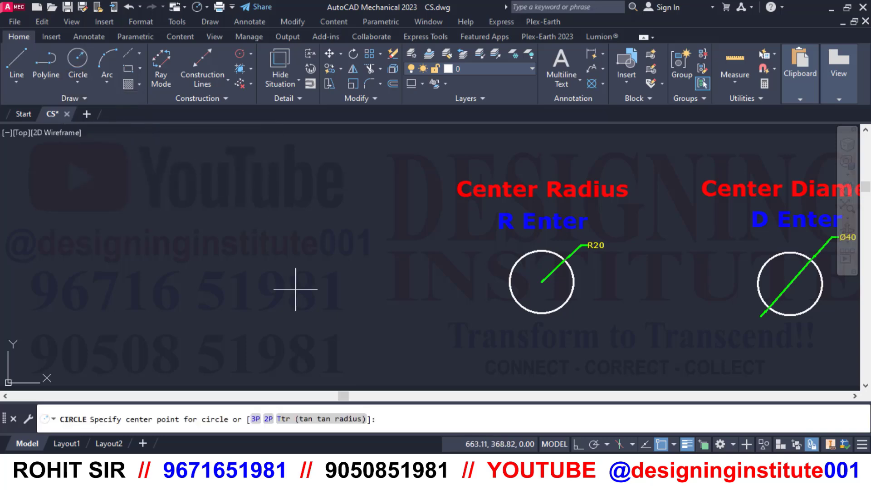
left_click(236, 242)
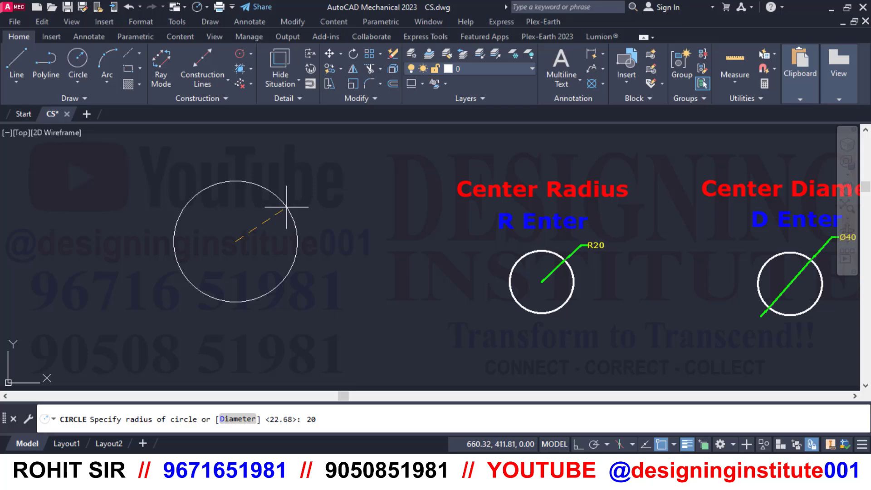
key("Return")
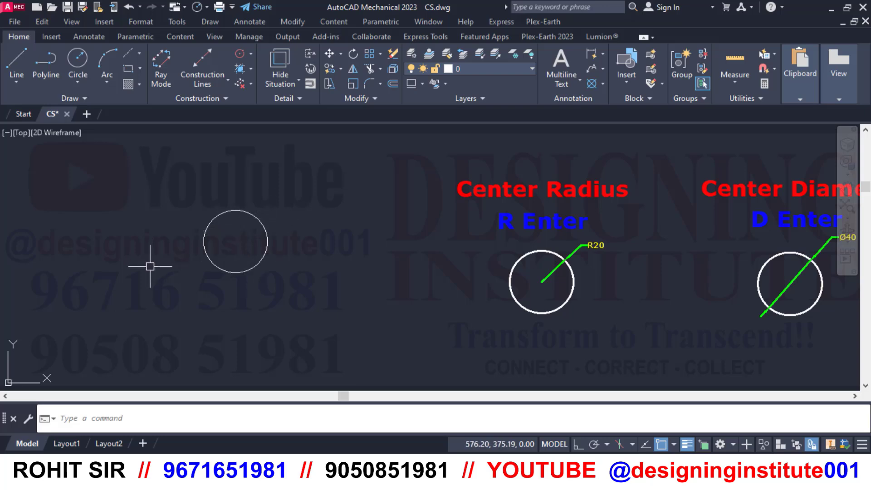
Step: Draw a Center, Diameter circle with diameter 40 between the new radius 20 circle and the Center Radius example
mouse_move(362, 286)
middle_mouse_down()
mouse_move(301, 265)
mouse_move(356, 259)
middle_mouse_up()
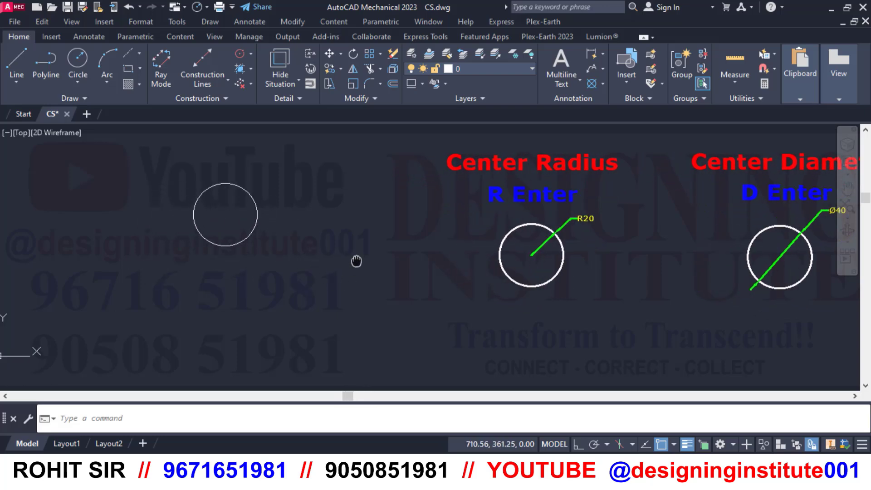
left_click(83, 80)
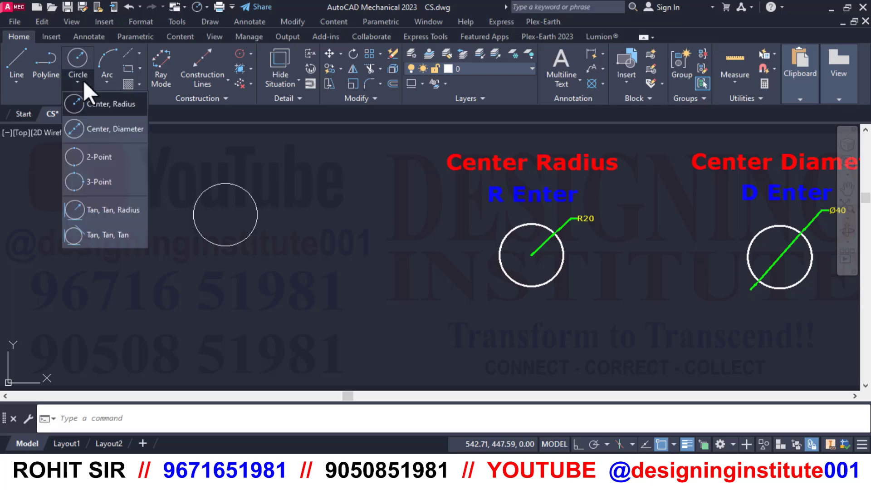
left_click(115, 130)
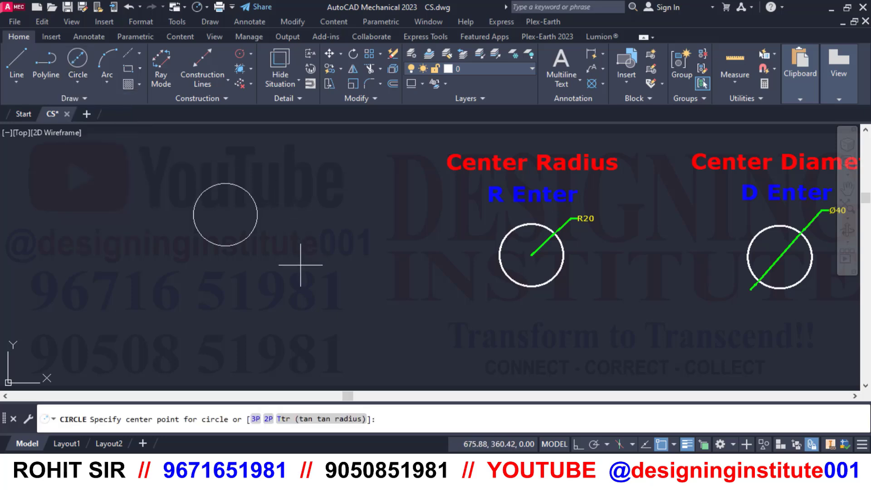
left_click(337, 224)
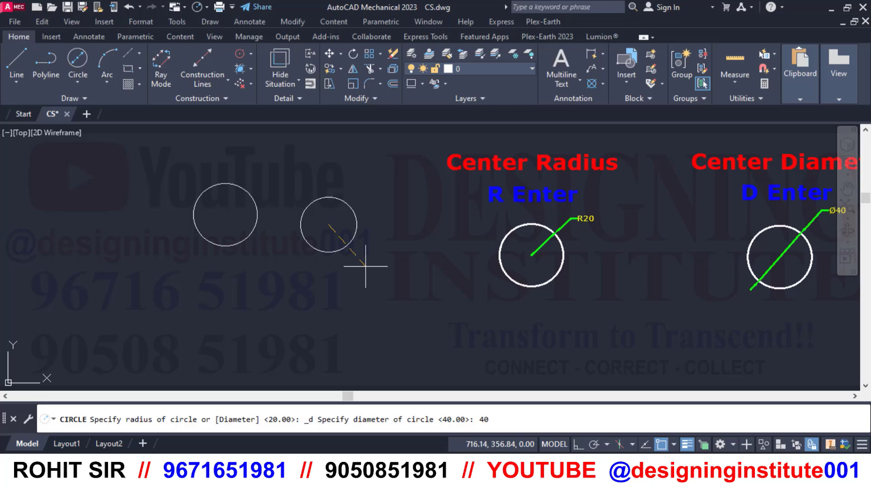
type("40")
key("Return")
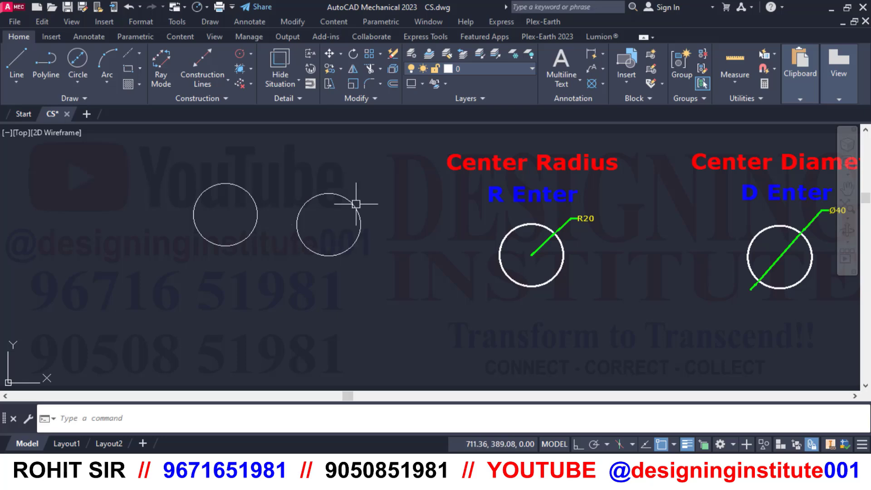
Step: Draw a Center, Diameter circle with diameter 20 directly below the new diameter 40 circle
left_click(78, 83)
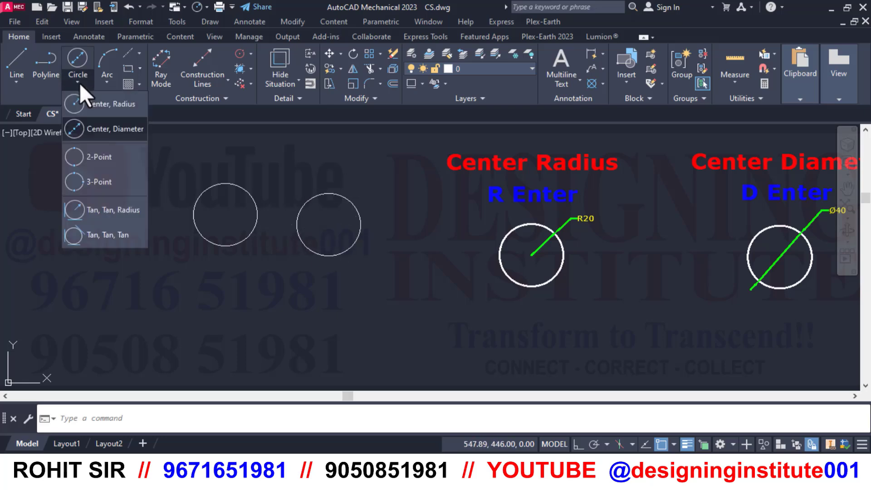
left_click(103, 129)
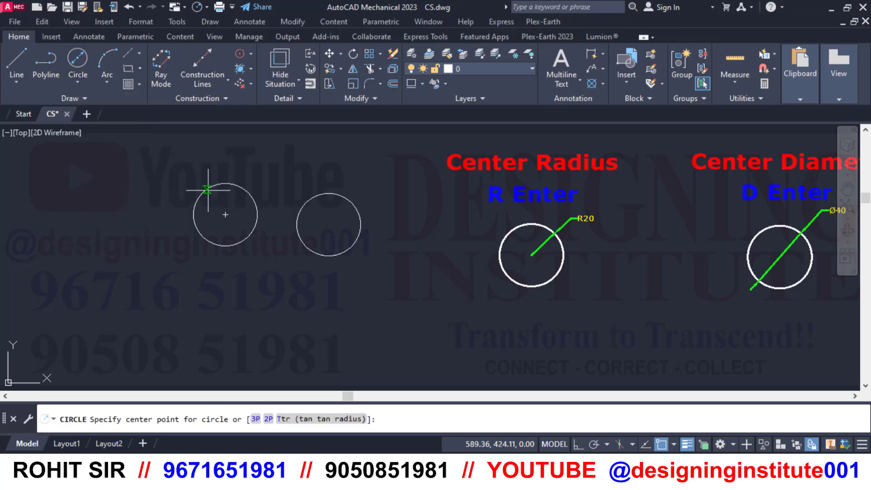
left_click(331, 311)
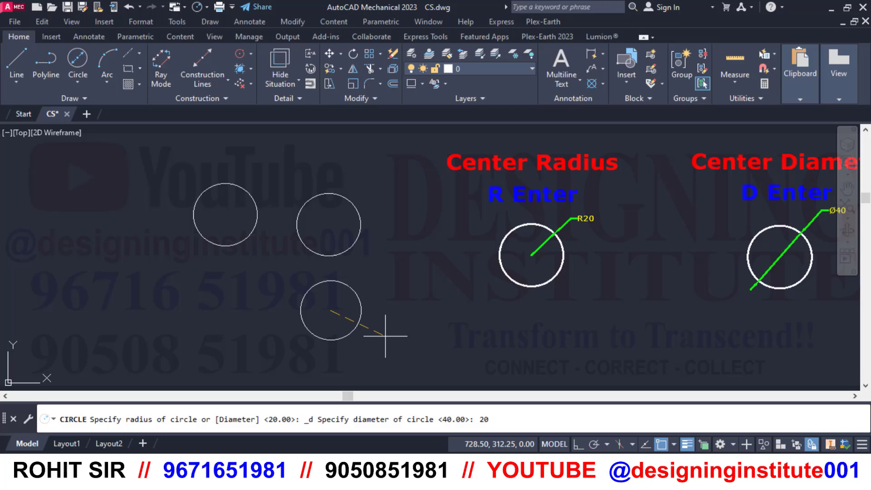
type("20")
key("Return")
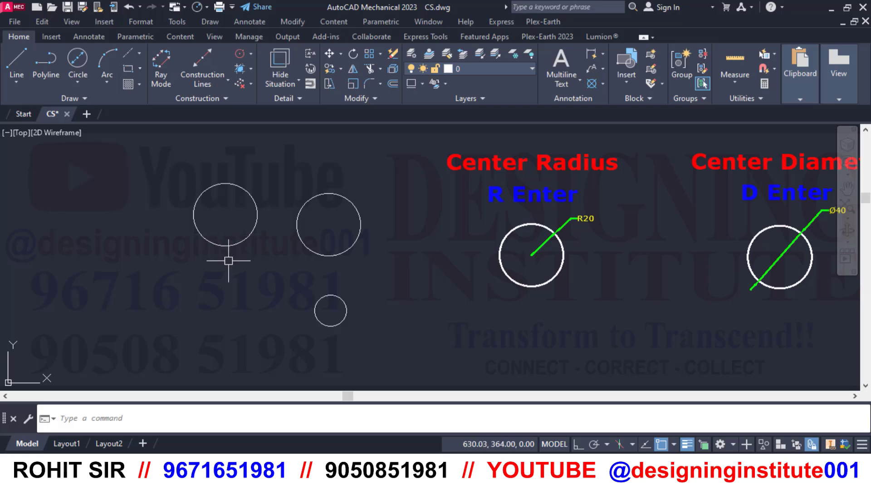
left_click(75, 84)
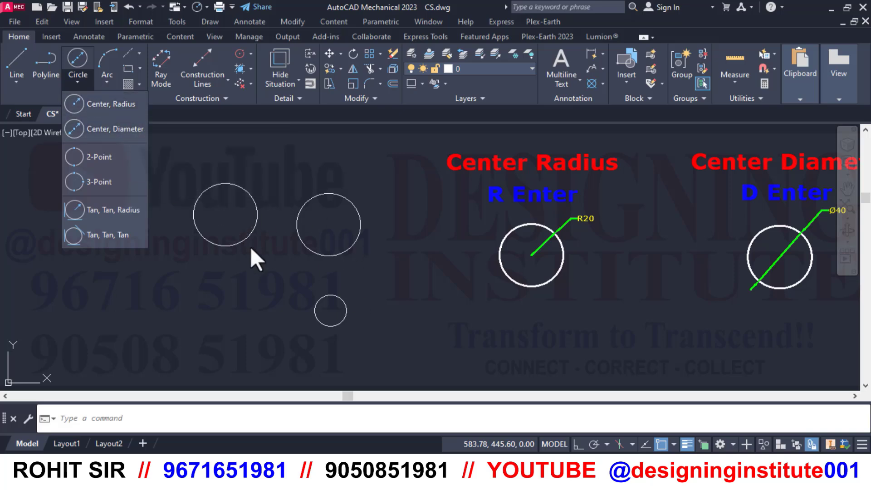
left_click(229, 306)
left_click(188, 290)
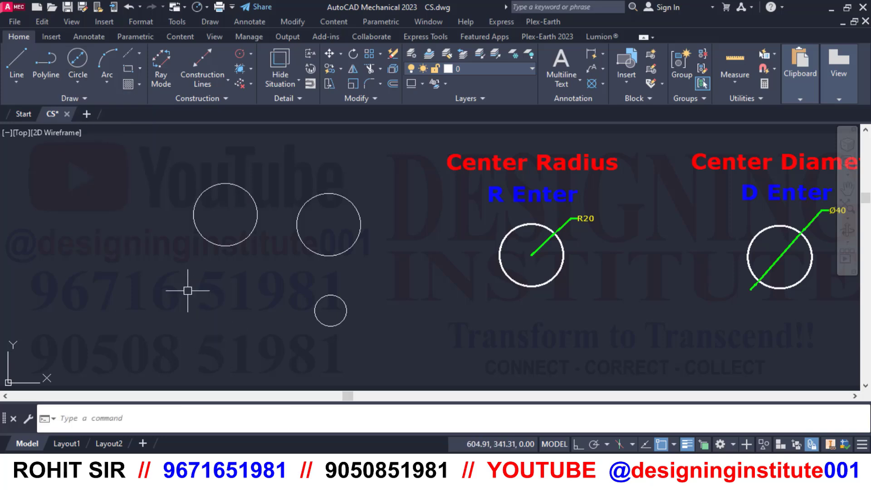
Step: Draw a circle with radius 20 directly below the Center Radius example using the CIRCLE command
middle_click_drag(576, 285, 385, 310)
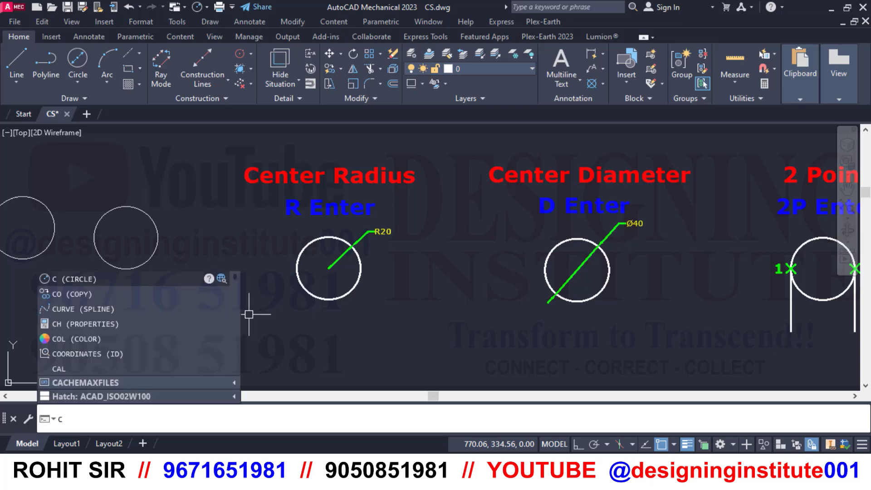
key("Return")
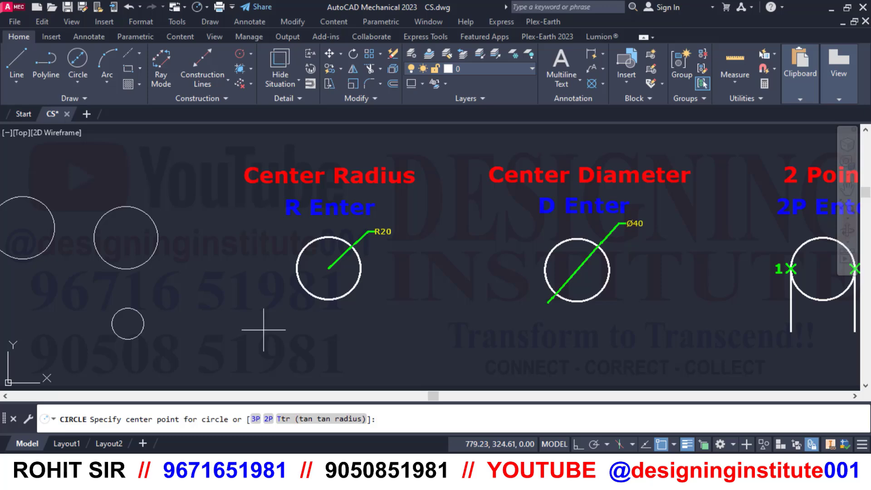
mouse_move(389, 325)
middle_mouse_down()
mouse_move(381, 282)
mouse_move(362, 273)
middle_mouse_up()
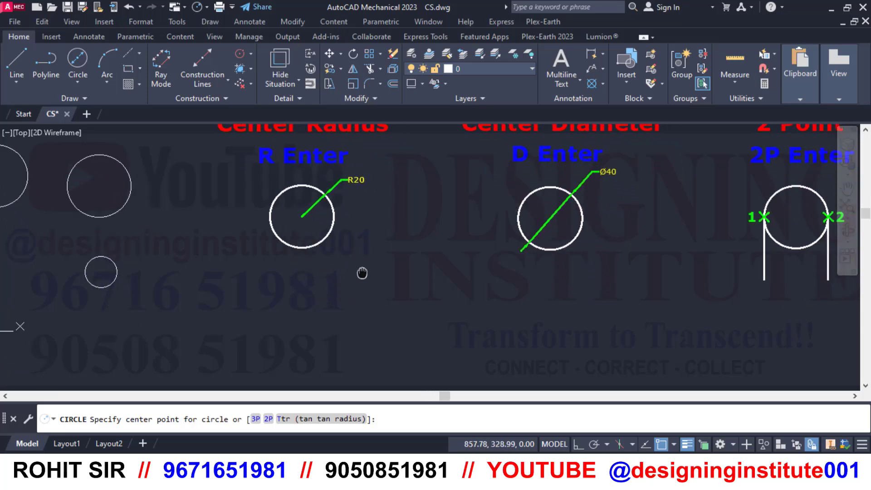
left_click(301, 319)
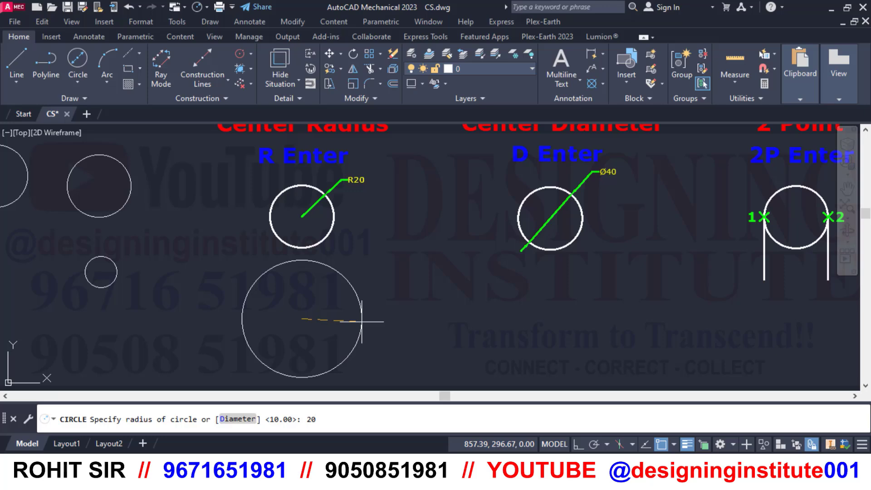
key("Return")
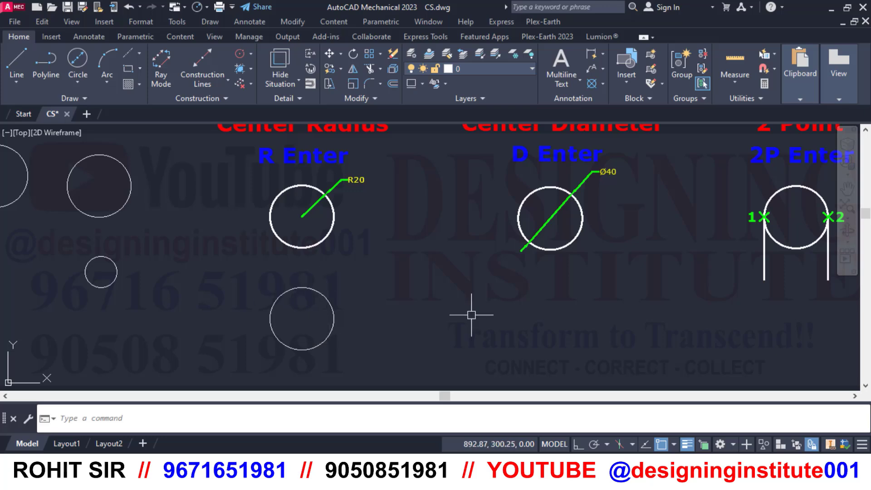
Step: Draw a circle below the Center Diameter example using the CIRCLE command's Diameter option with a value of 40
mouse_move(507, 317)
middle_mouse_down()
mouse_move(494, 331)
mouse_move(389, 348)
middle_mouse_up()
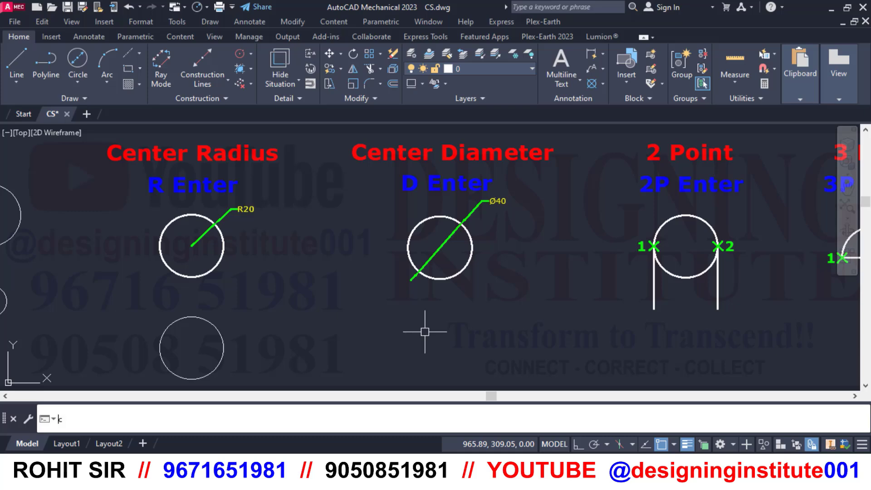
key("Return")
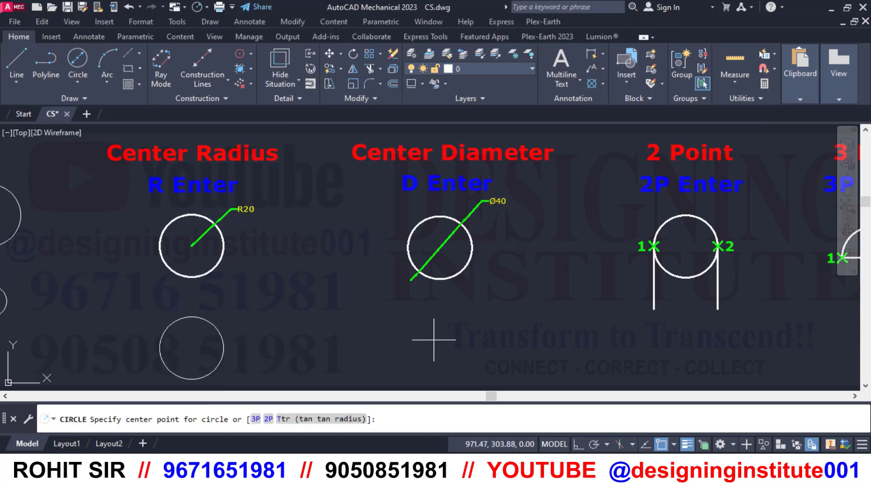
left_click(434, 340)
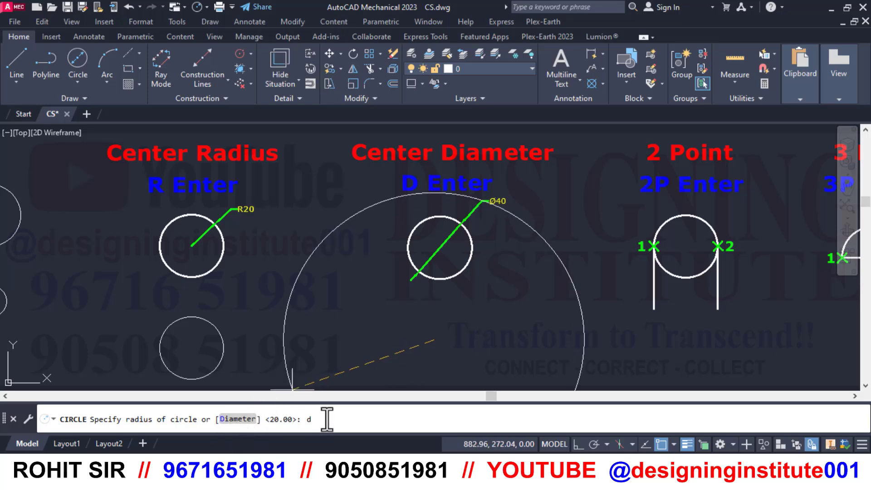
key("Return")
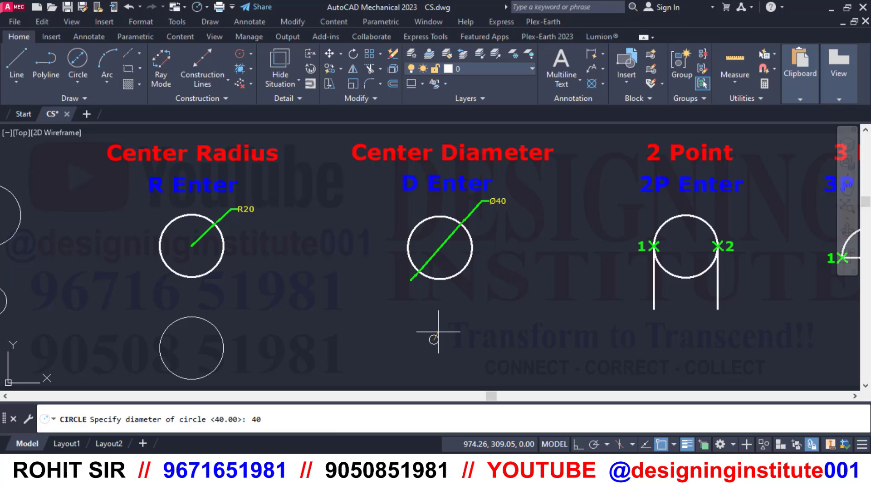
key("Return")
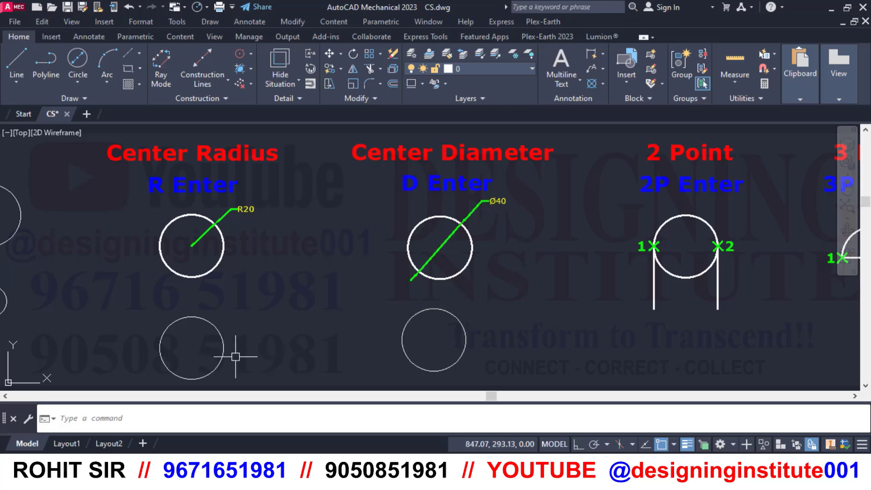
left_click(80, 82)
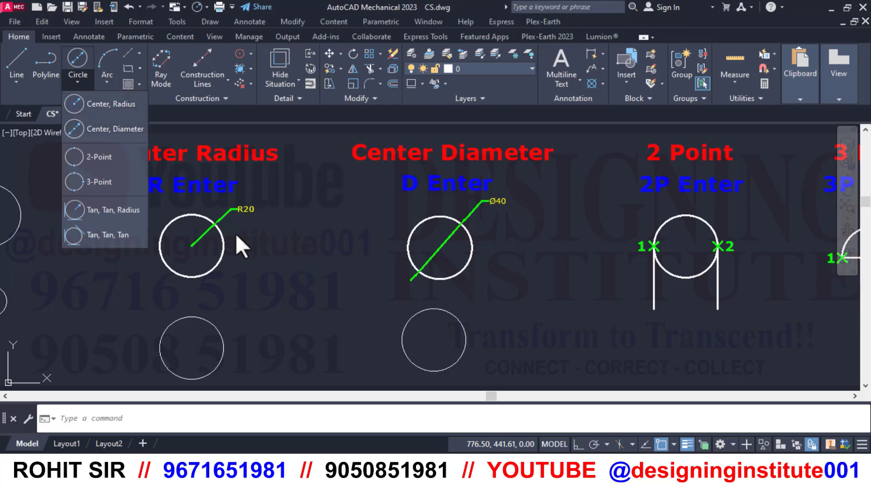
left_click(323, 300)
left_click(296, 244)
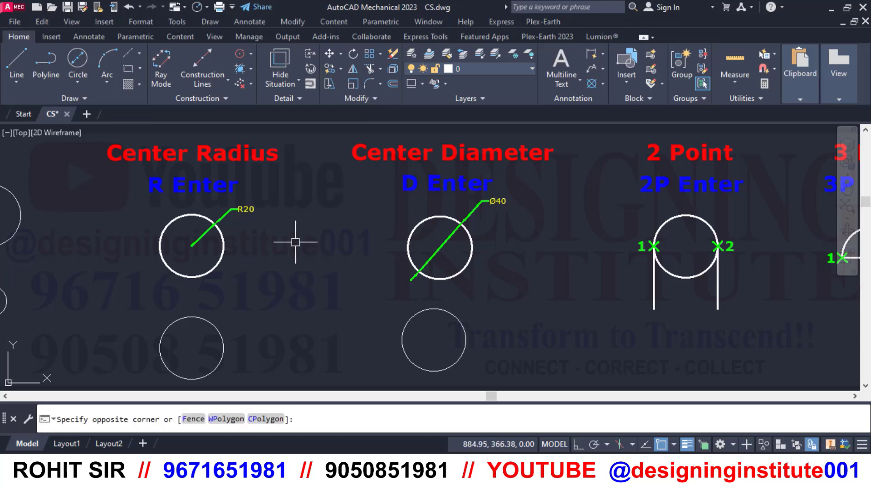
left_click(297, 242)
left_click(77, 81)
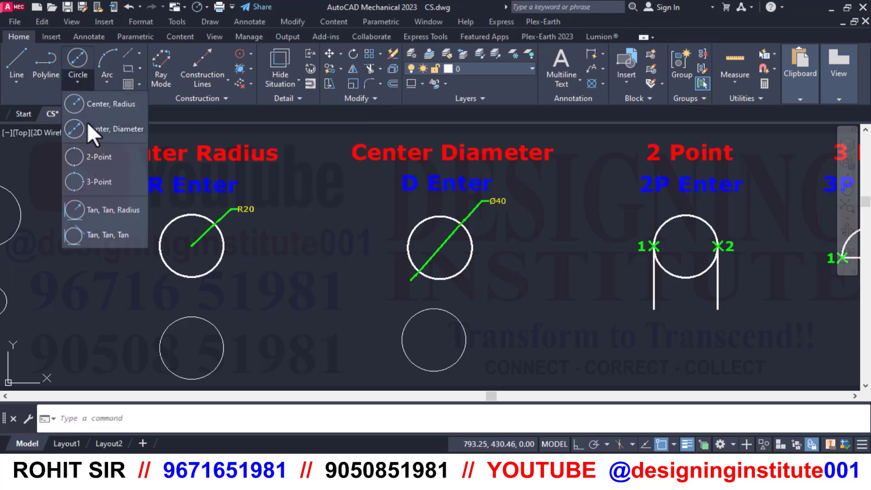
left_click(314, 320)
left_click(288, 275)
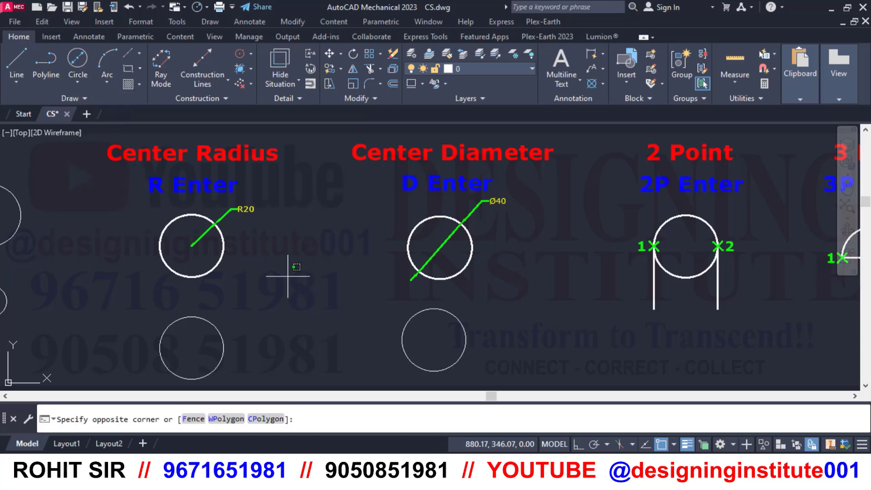
left_click(288, 276)
middle_click_drag(621, 330, 283, 321)
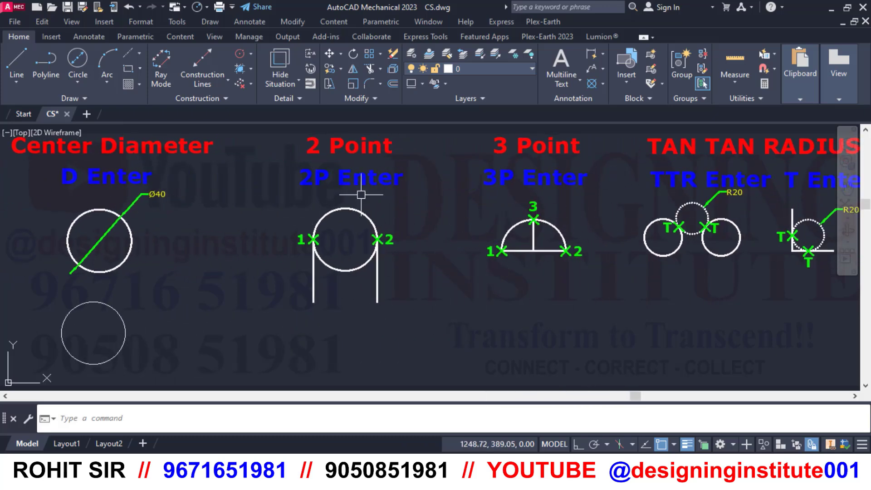
left_click(73, 82)
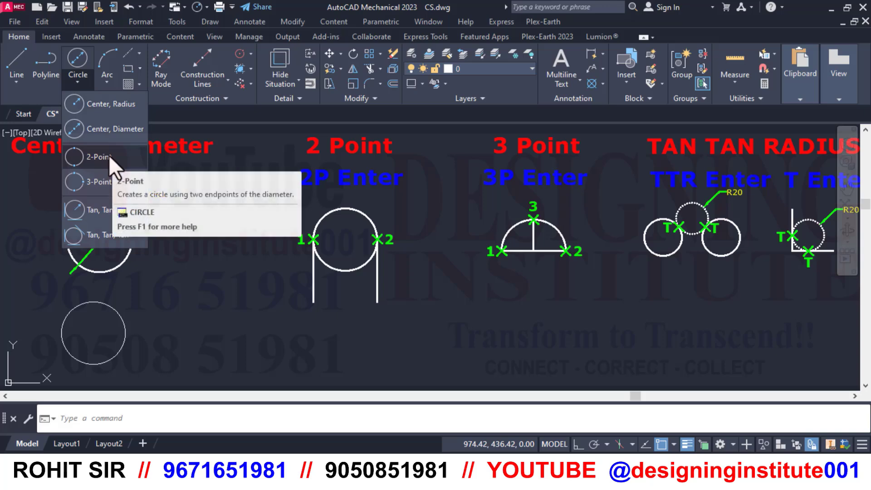
left_click(367, 288)
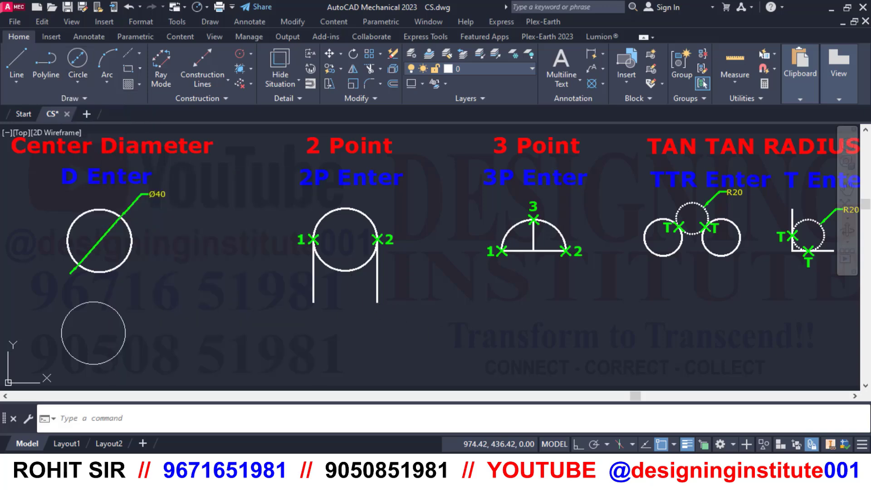
left_click(422, 350)
left_click(422, 293)
Step: With Ortho on, draw a three-sided open-bottom line frame about 39 wide below the 2 Point example, and delete its top line
middle_click_drag(410, 320, 410, 279)
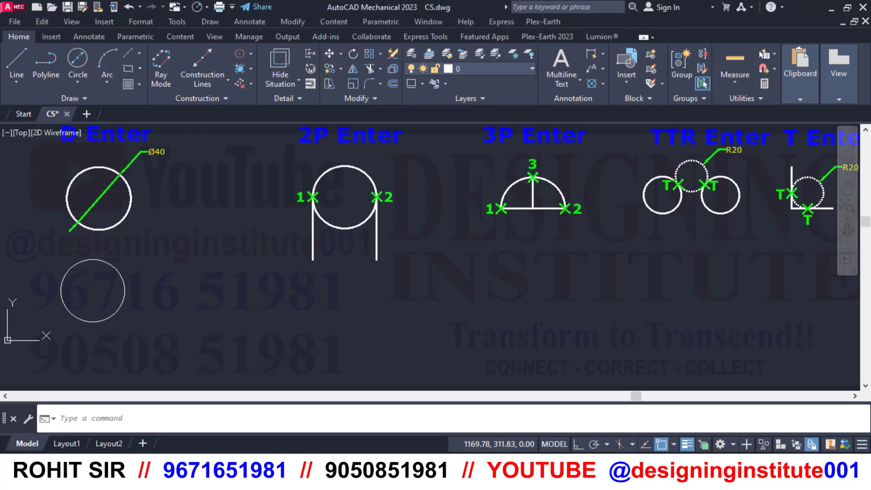
middle_click_drag(340, 303, 368, 288)
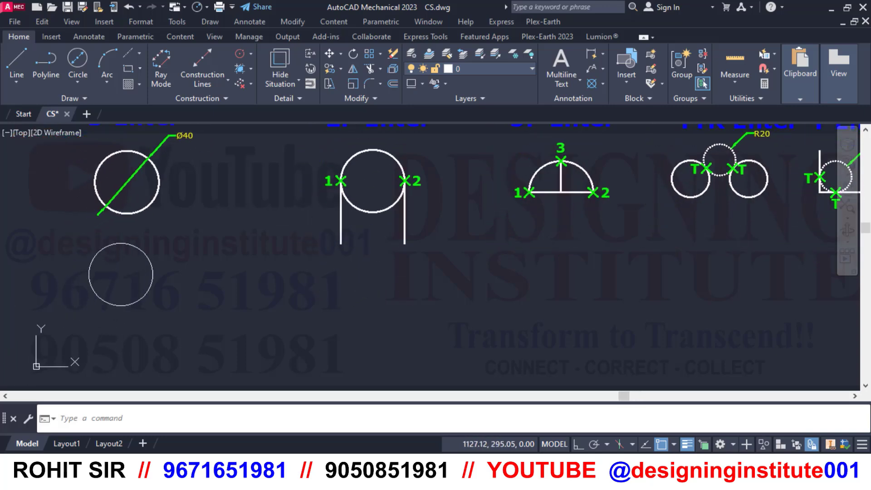
left_click(18, 64)
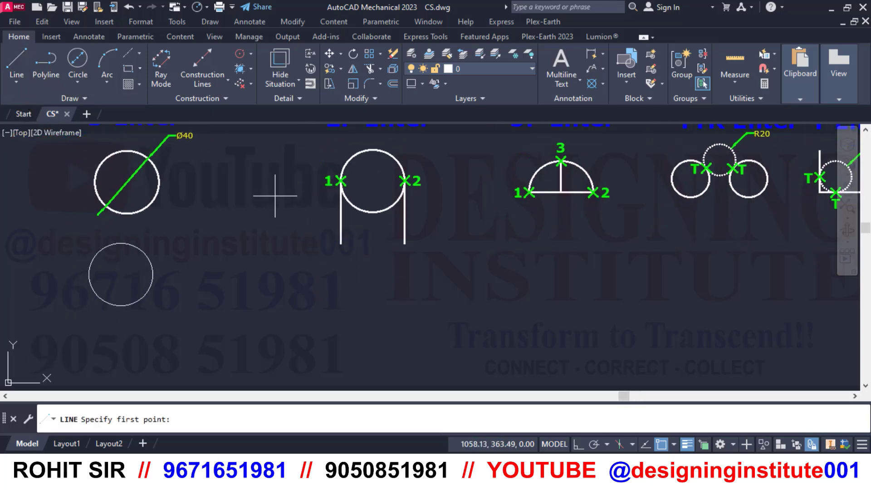
left_click(345, 349)
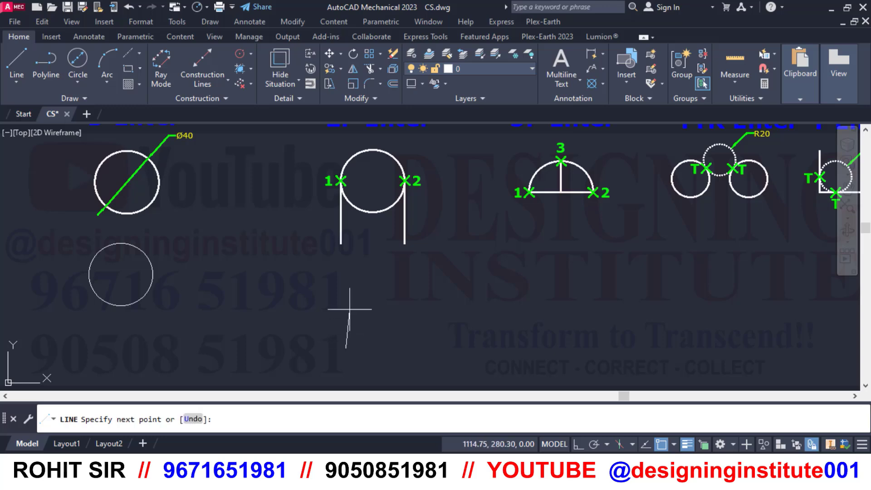
left_click(579, 445)
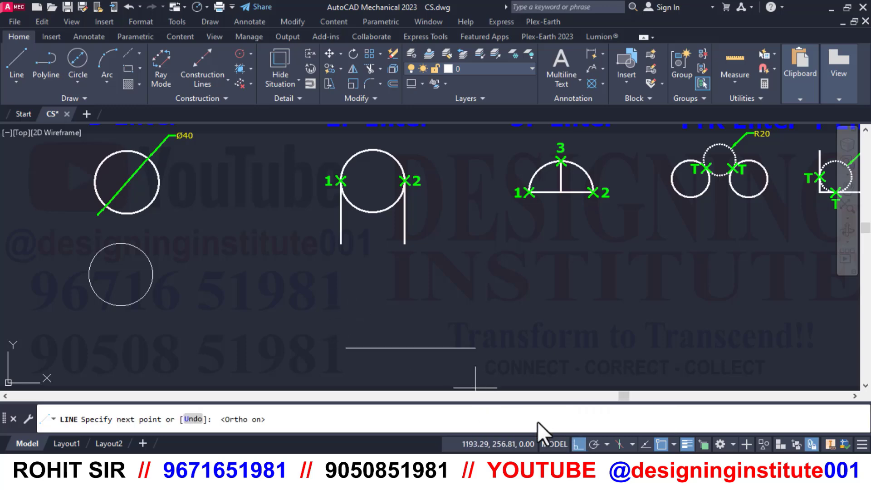
left_click(346, 284)
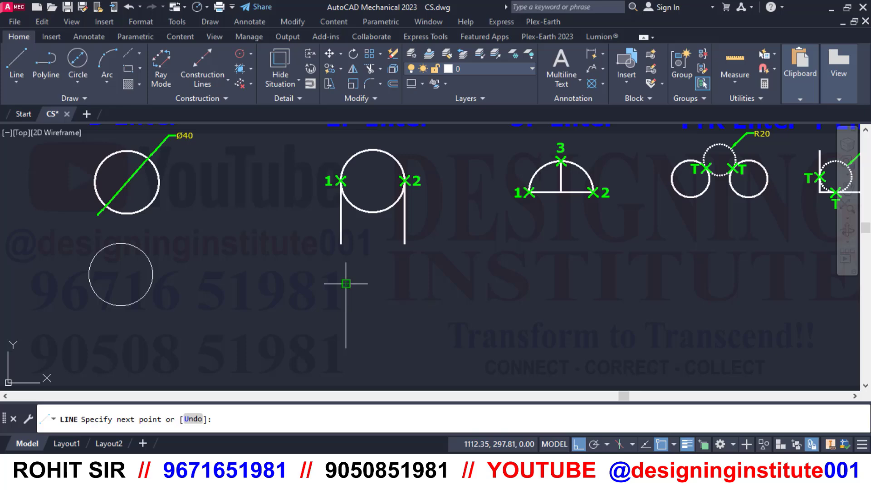
left_click(408, 284)
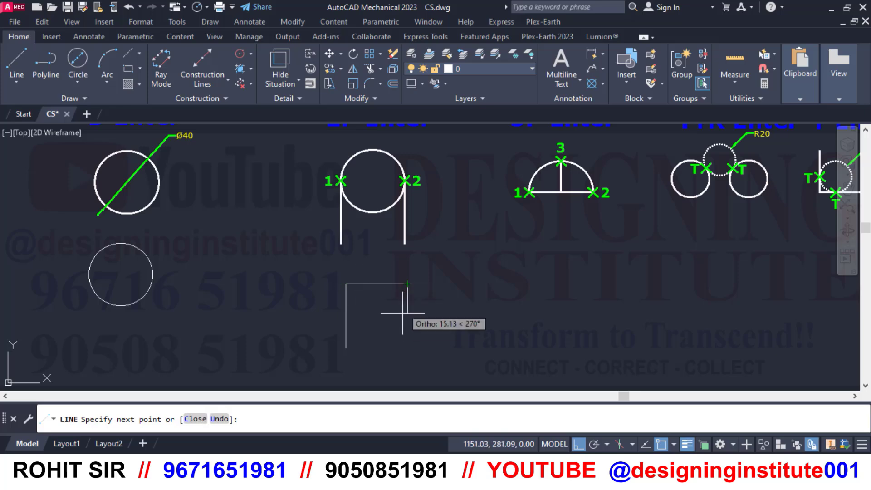
left_click(408, 350)
key("Return")
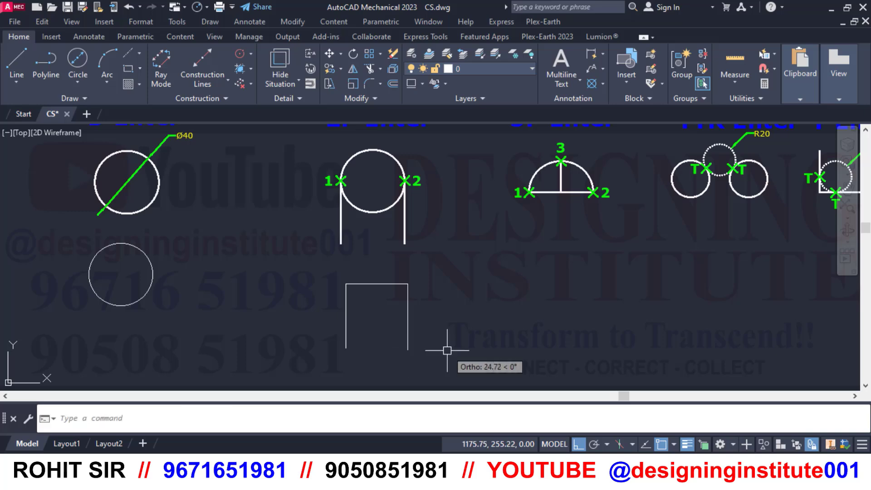
left_click(382, 290)
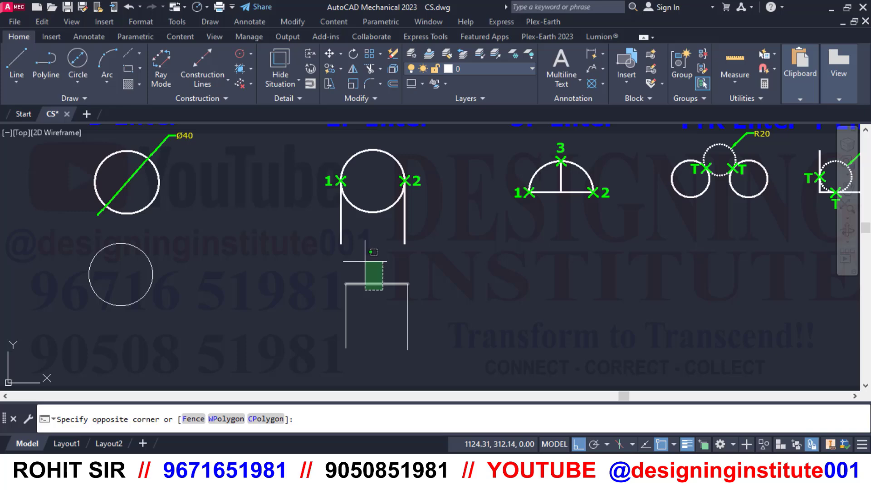
left_click(365, 262)
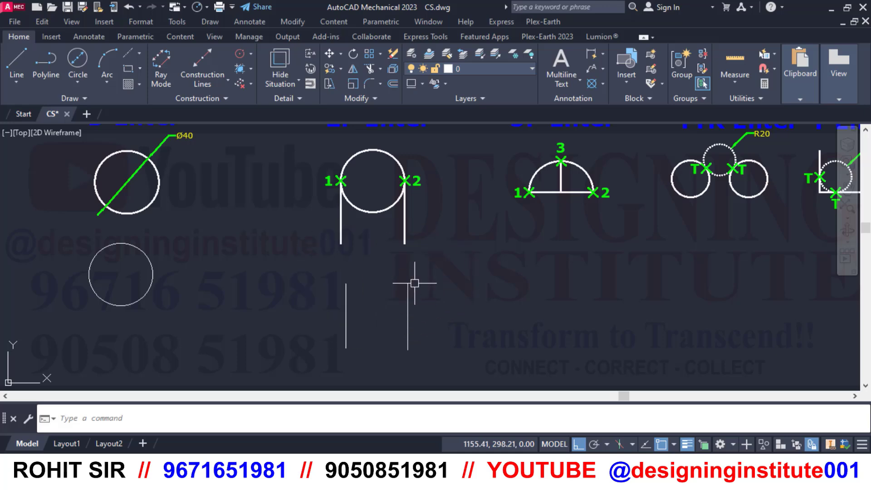
Step: Draw a 2-Point circle between the upper endpoints of the two new vertical lines below the 2 Point example
left_click(76, 84)
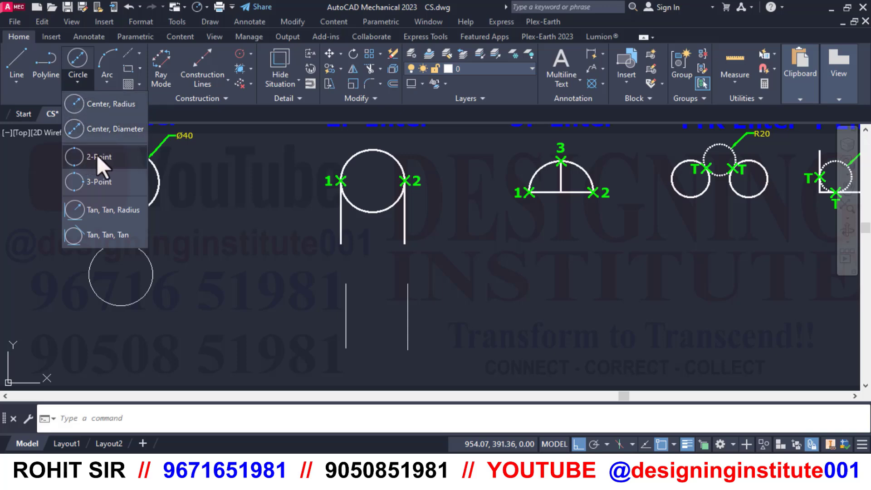
left_click(75, 155)
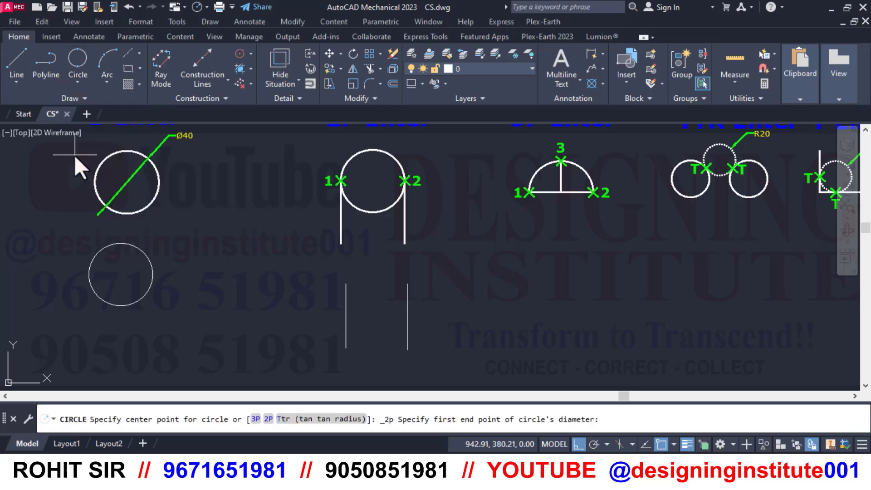
left_click(346, 284)
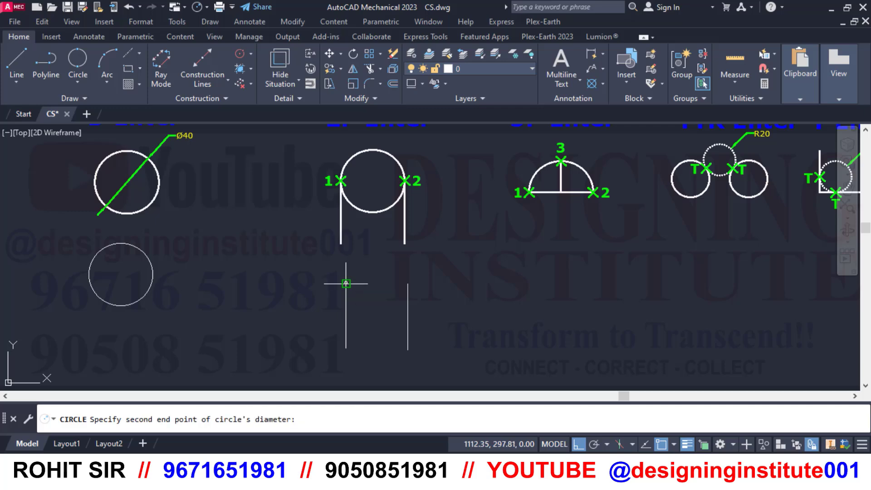
left_click(408, 284)
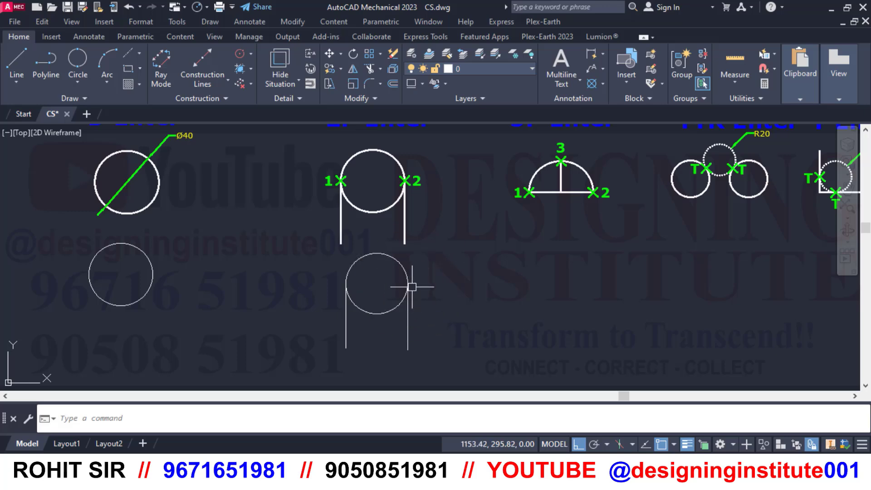
Step: Draw a second open-bottom line frame about 40 wide, just right of the new 2-Point circle, and delete its top line
middle_click_drag(458, 272, 445, 328)
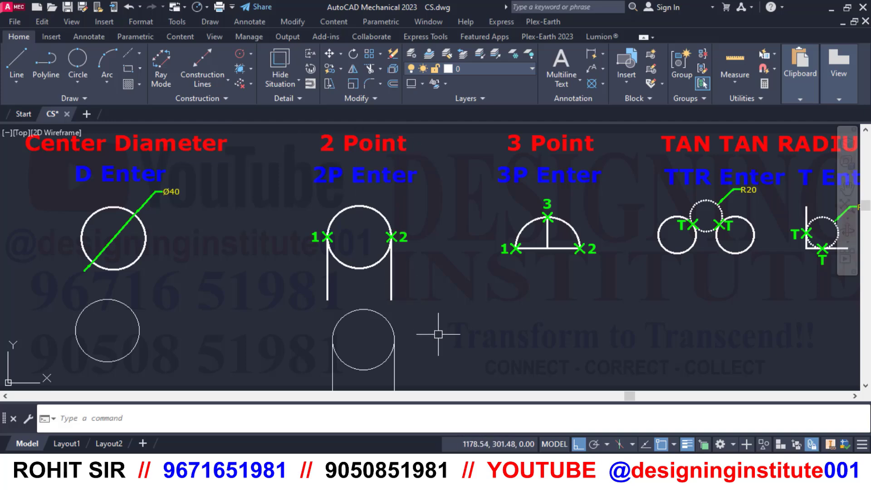
mouse_move(439, 335)
middle_mouse_down()
mouse_move(364, 278)
mouse_move(341, 290)
mouse_move(358, 295)
mouse_move(356, 303)
mouse_move(338, 305)
mouse_move(323, 334)
mouse_move(332, 306)
middle_mouse_up()
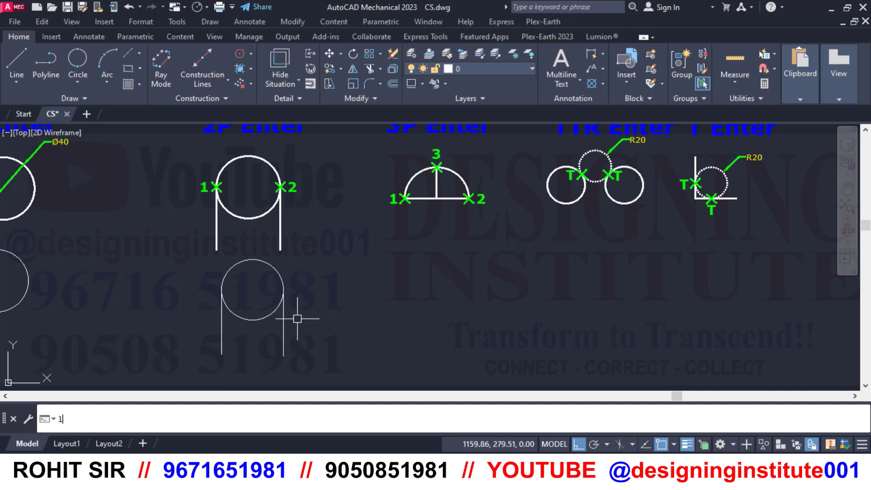
key("Return")
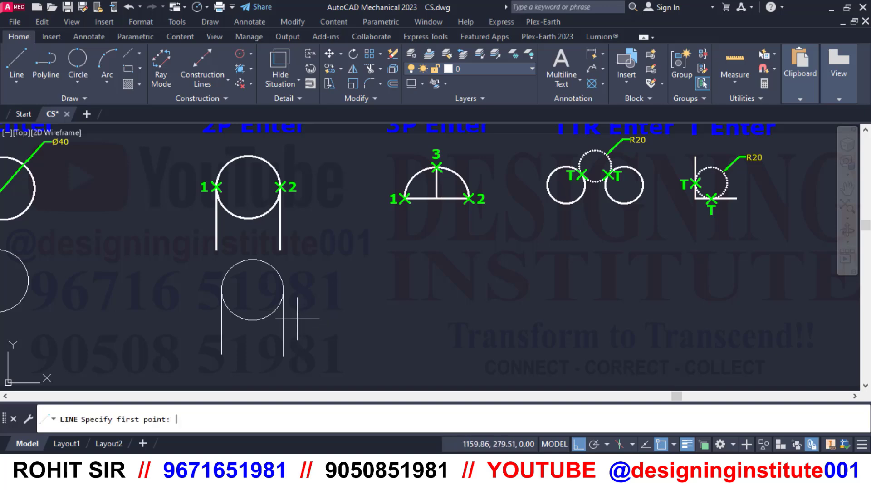
left_click(325, 353)
left_click(329, 274)
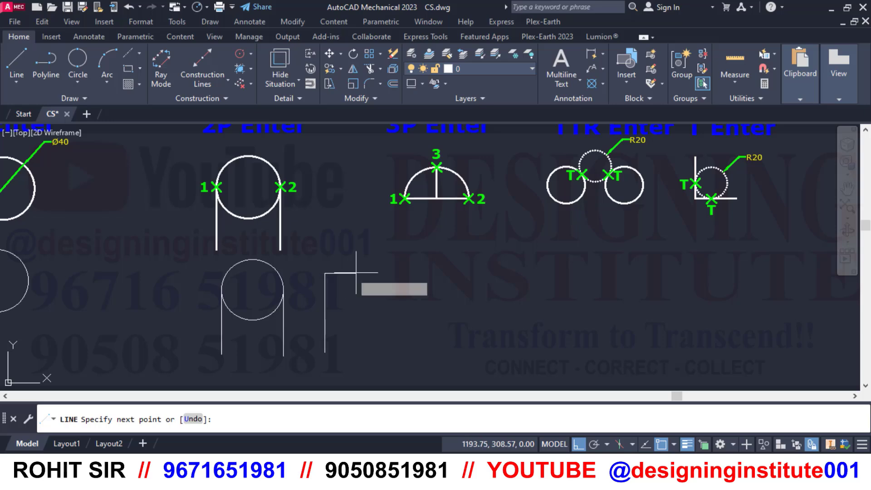
left_click(388, 275)
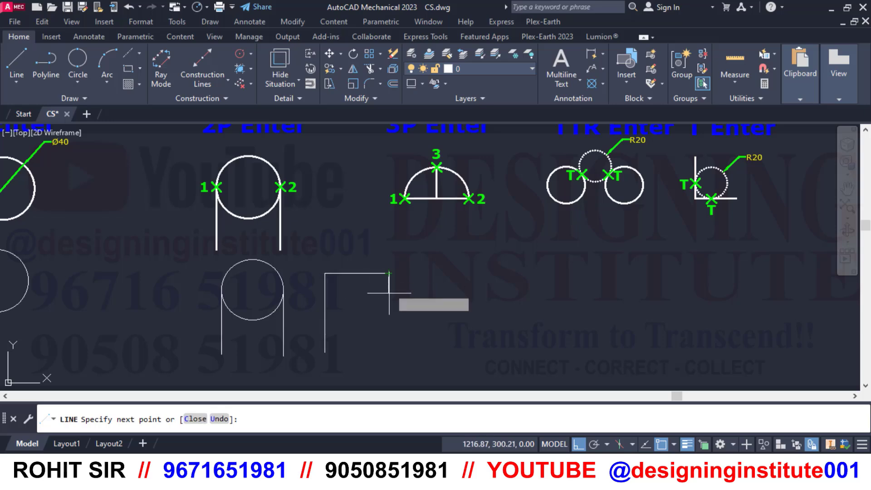
left_click(389, 352)
key("Return")
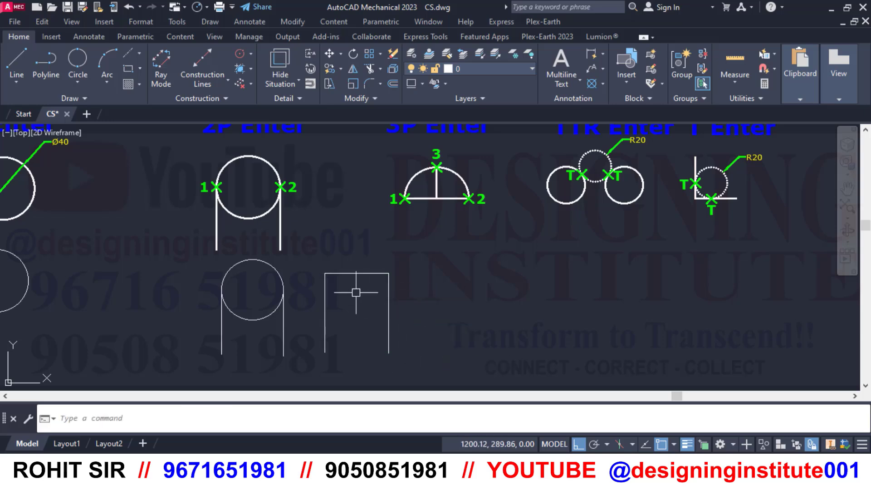
left_click(361, 286)
left_click(344, 248)
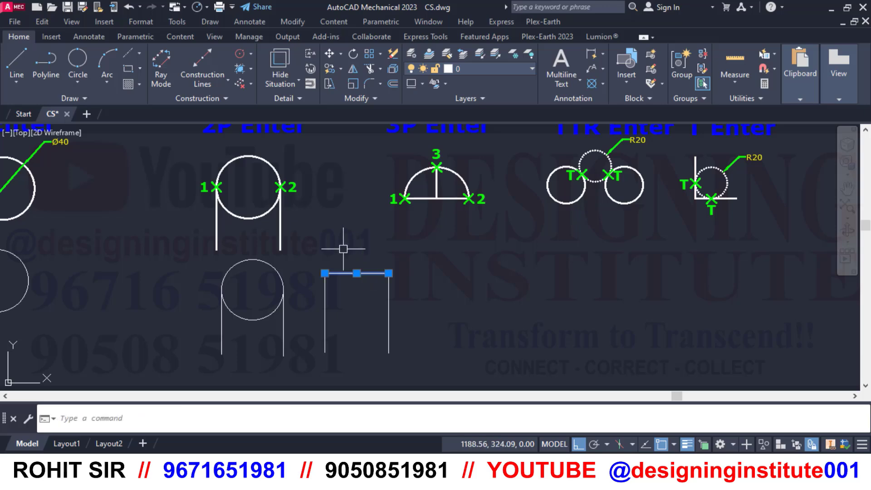
key("Delete")
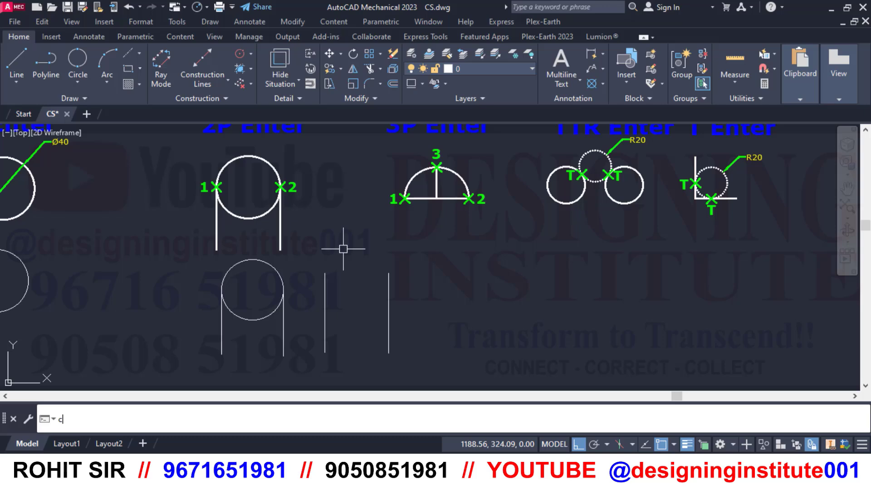
Step: Draw a circle with the CIRCLE command's 2P option between the upper endpoints of the second pair of vertical lines
type("c")
key("Return")
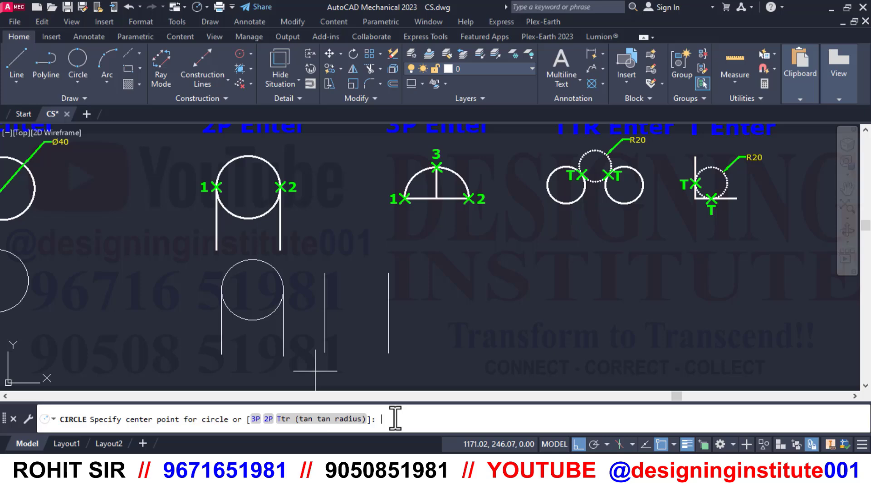
key("Return")
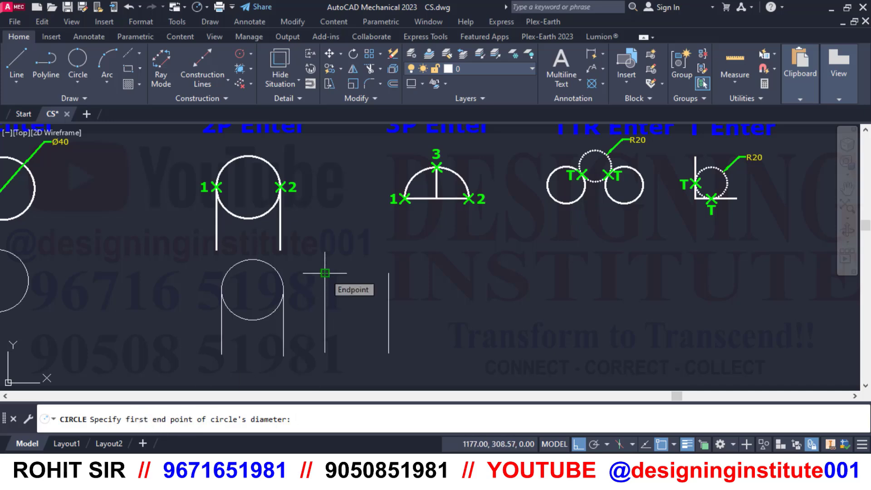
left_click(325, 272)
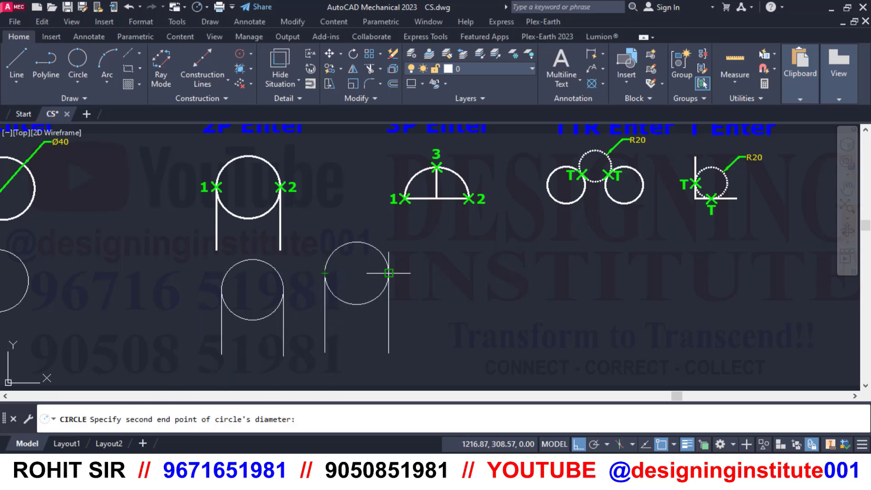
left_click(389, 273)
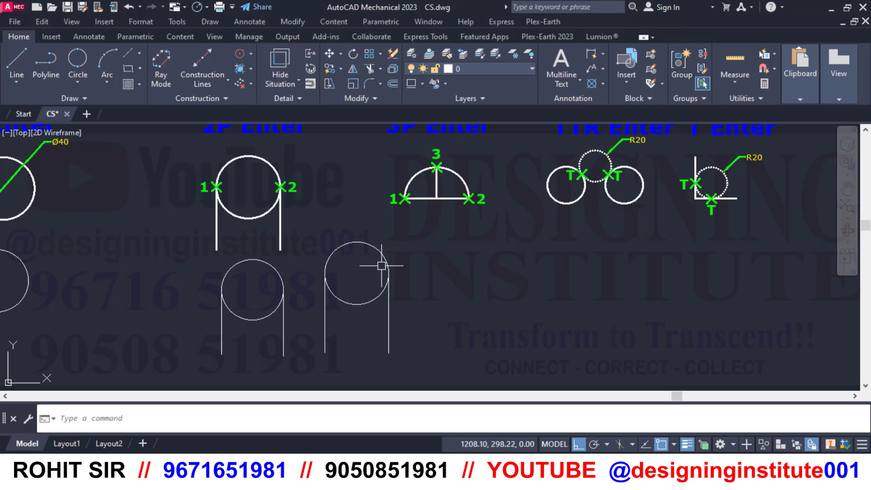
middle_click_drag(323, 198, 327, 275)
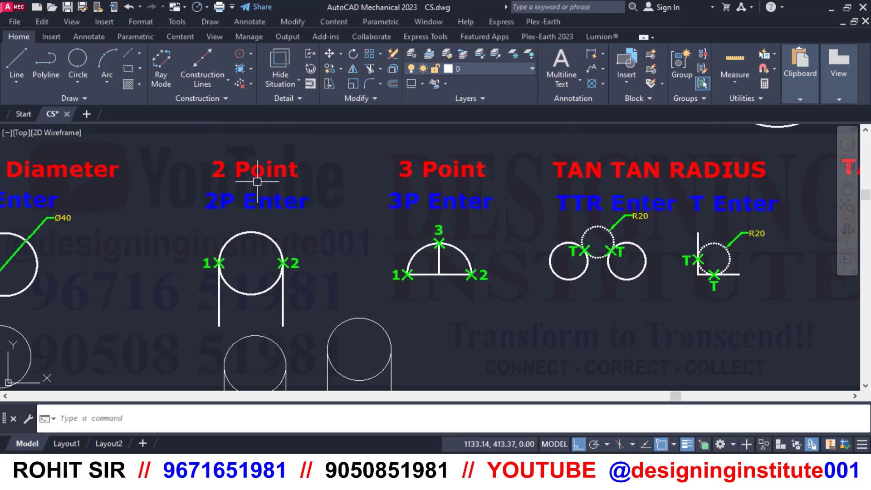
middle_click_drag(283, 224, 300, 177)
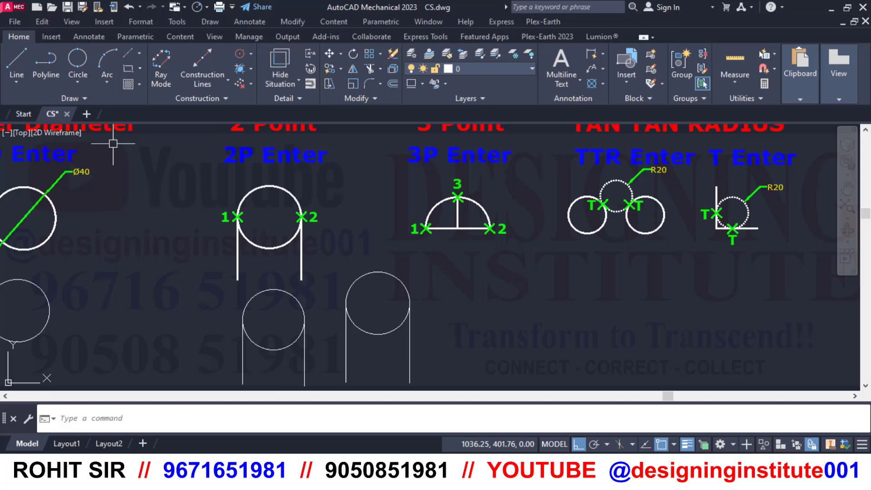
left_click(86, 84)
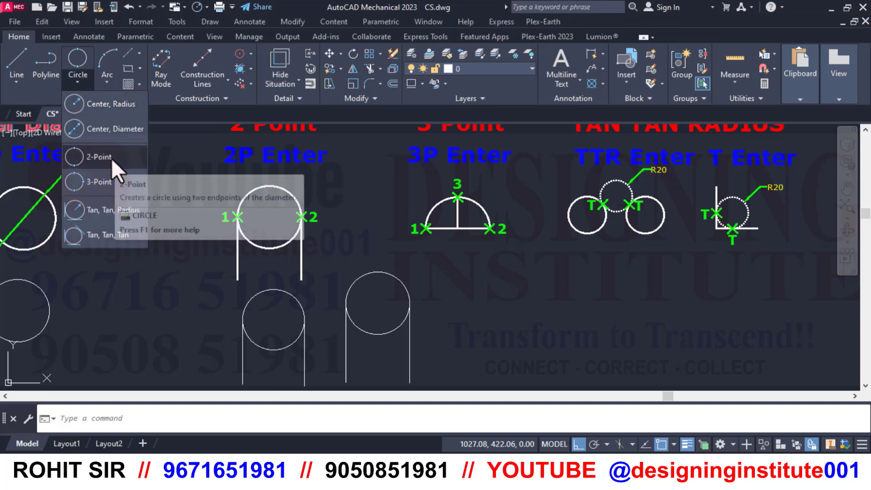
left_click(461, 327)
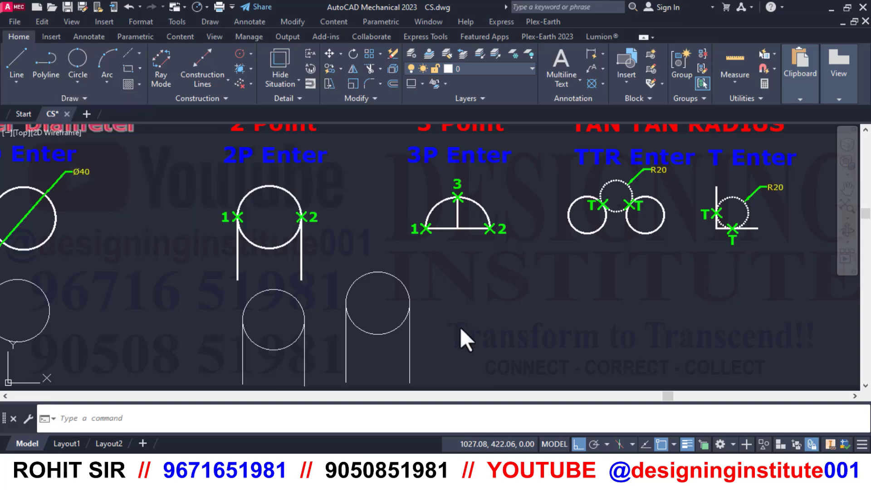
left_click(477, 361)
left_click(442, 287)
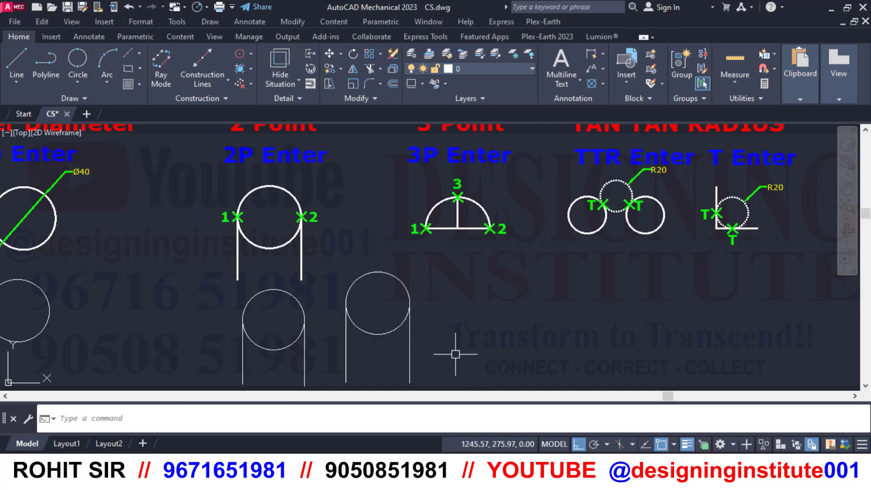
Step: Draw a horizontal line below the 3 Point example, to the right of the two 2-Point practice circles
middle_click_drag(302, 222, 313, 259)
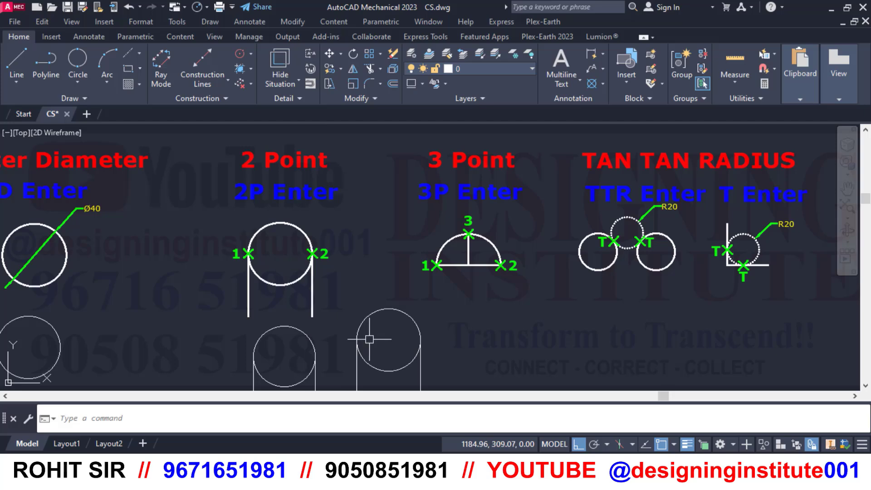
middle_click_drag(508, 331, 391, 317)
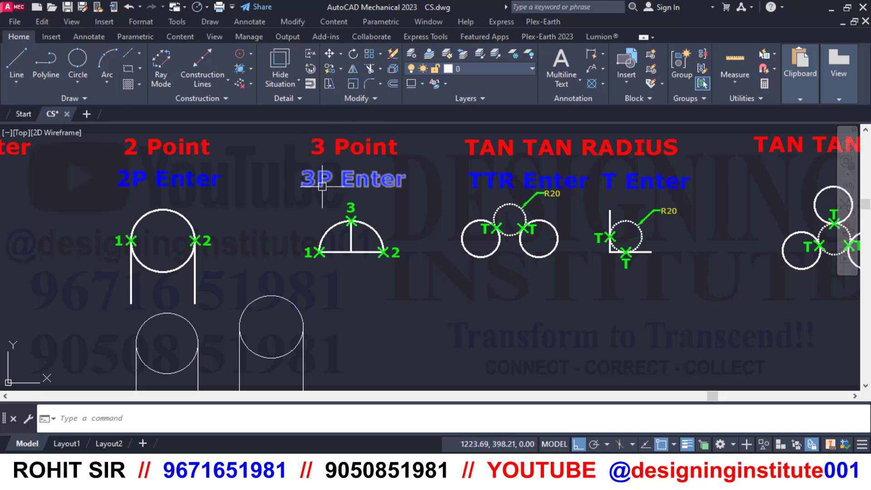
scroll(346, 226, "up", 4)
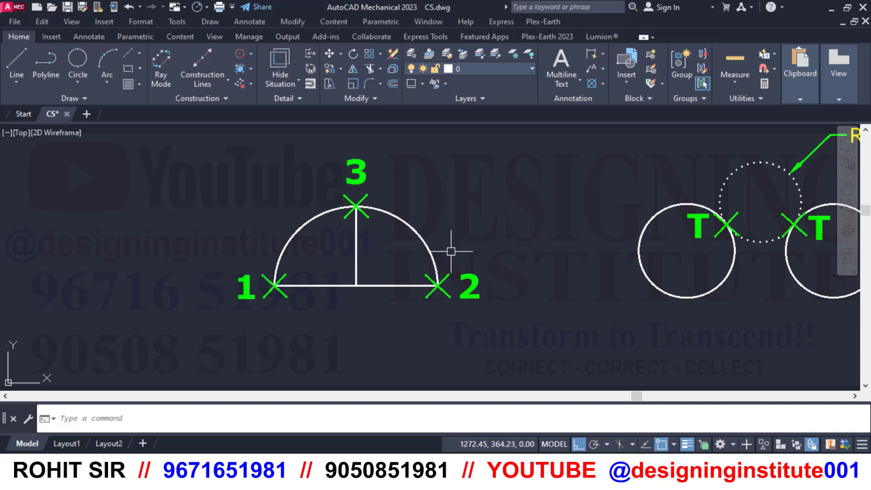
scroll(449, 251, "down", 4)
middle_click_drag(444, 276, 403, 285)
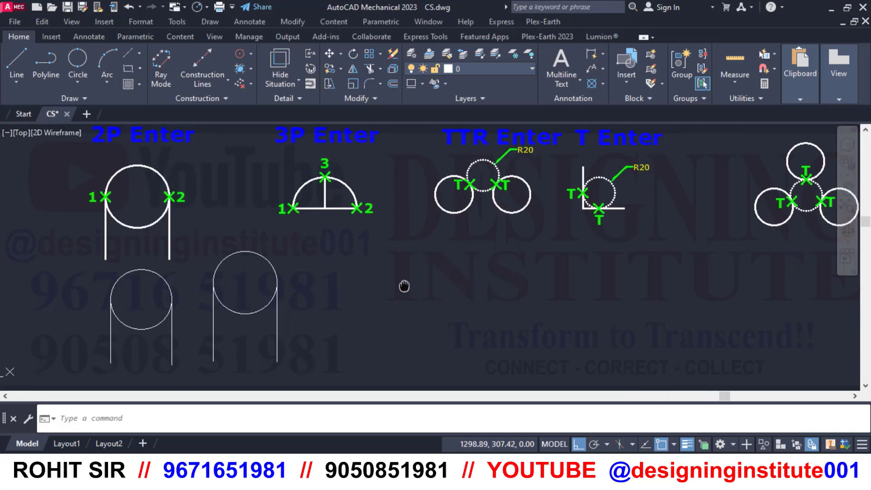
key("Return")
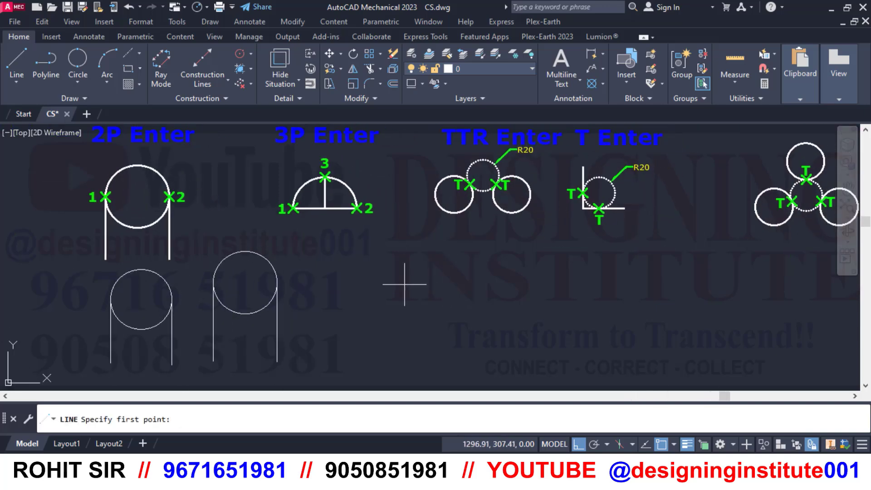
left_click(349, 318)
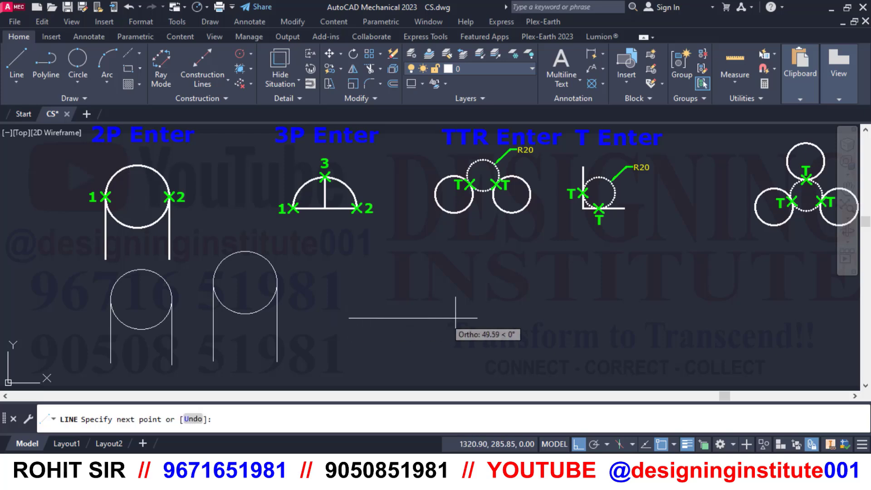
left_click(443, 318)
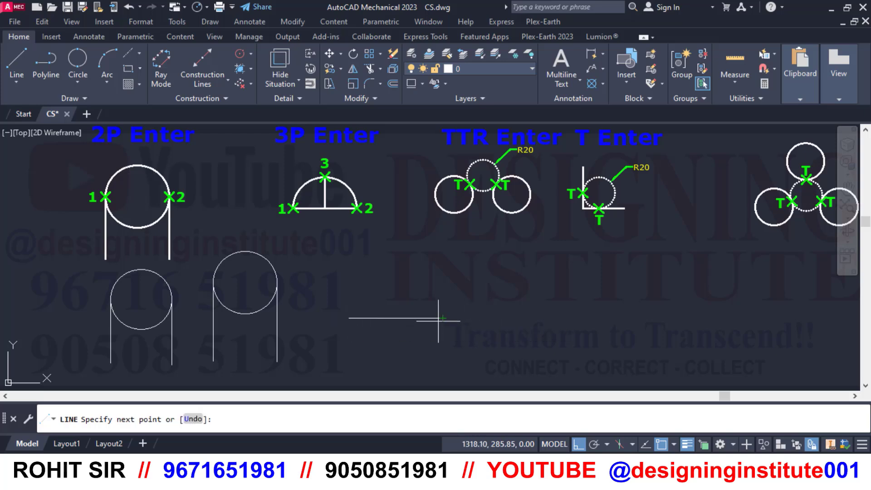
key("Return")
key("Return")
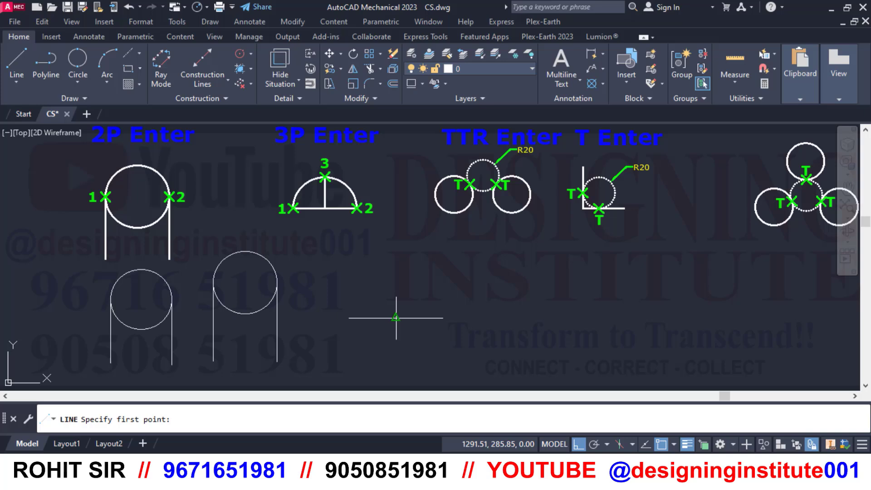
scroll(382, 326, "up", 2)
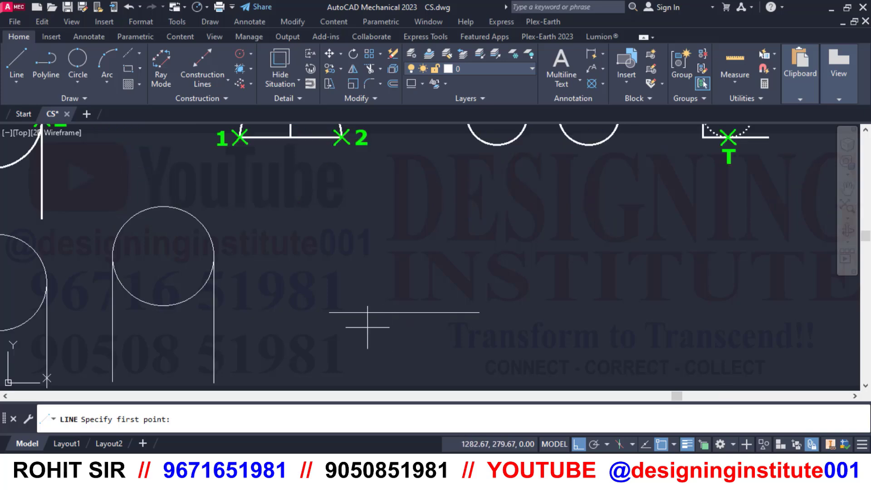
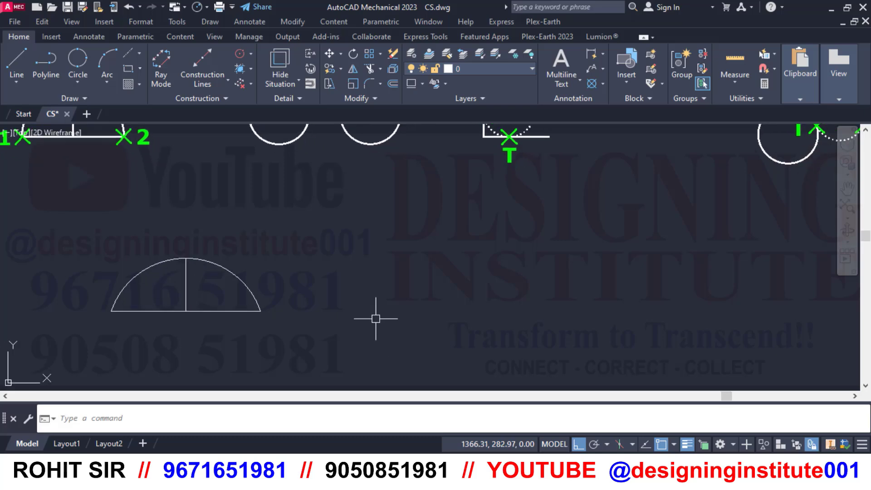
Step: Draw a second horizontal line to the right of the practice arch, with a vertical line rising from its midpoint
key("Return")
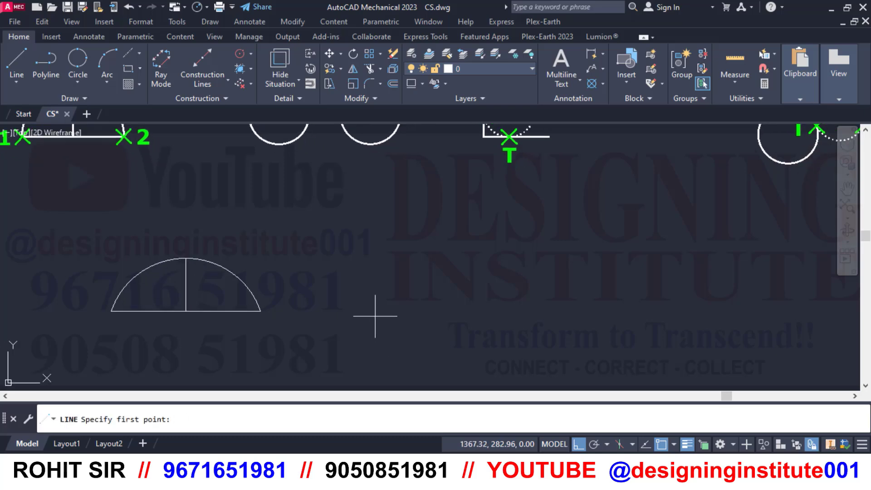
left_click(342, 312)
left_click(507, 311)
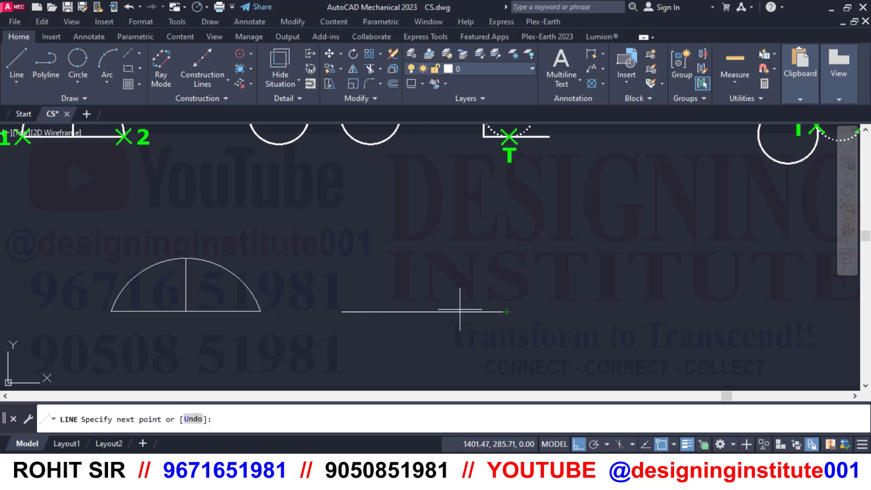
key("Return")
key("Return")
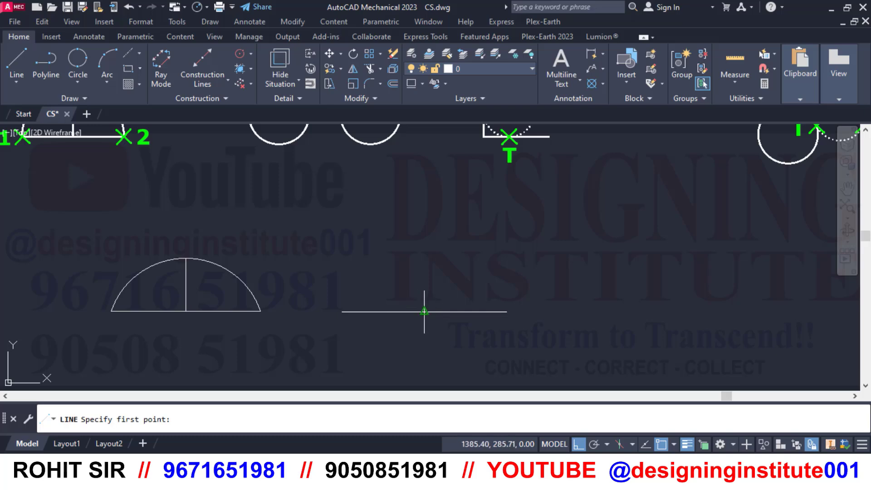
left_click(425, 311)
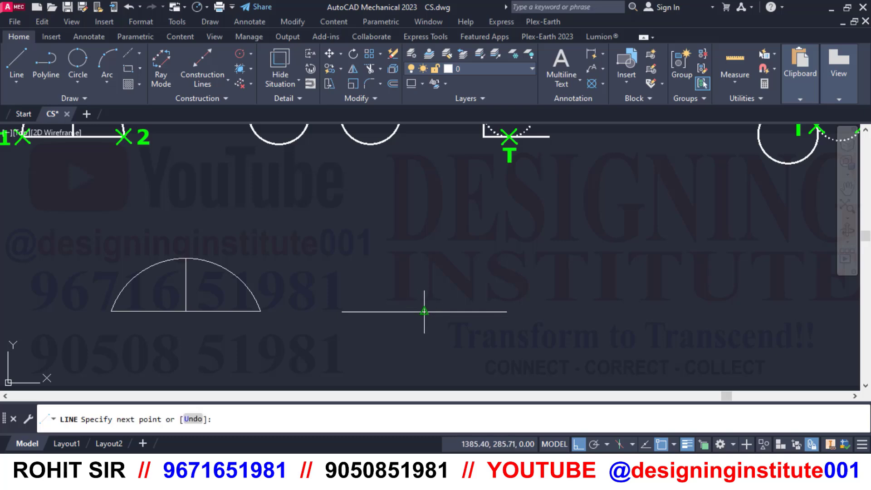
left_click(424, 256)
left_click(530, 256)
key("Escape")
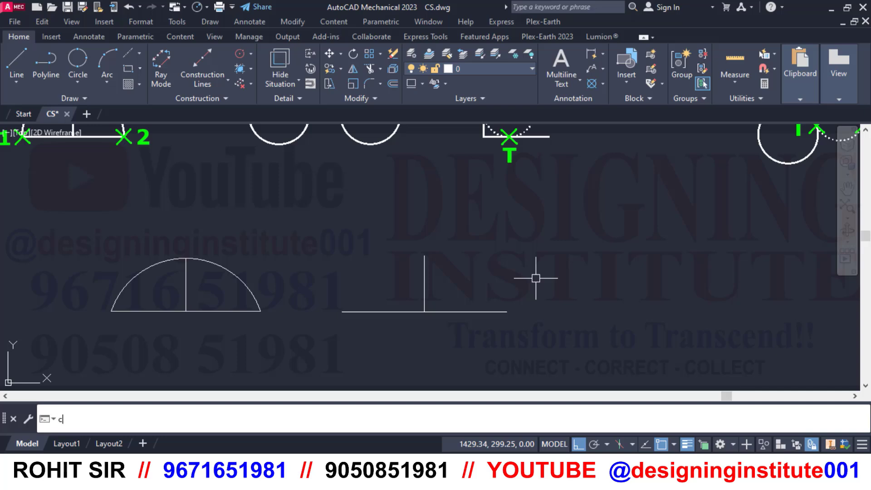
Step: Draw a 3P circle through the second base line's left end, the vertical line's top end and the base line's right end
type("c")
key("Return")
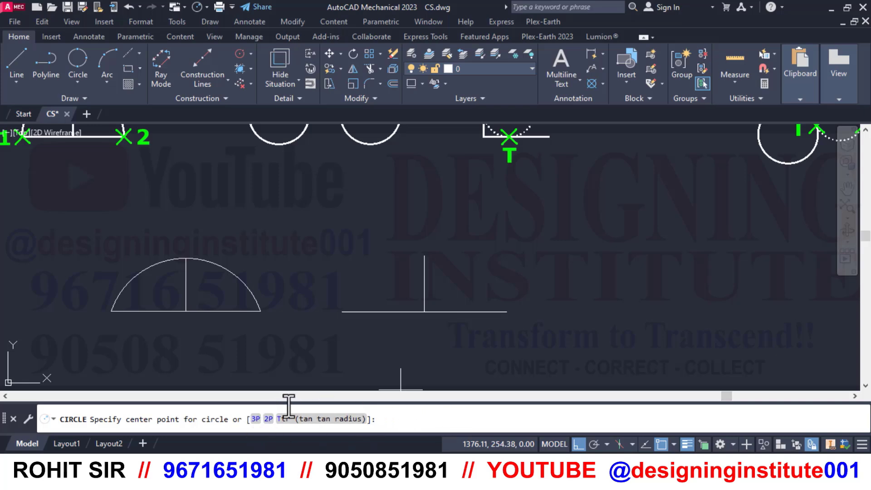
left_click(255, 419)
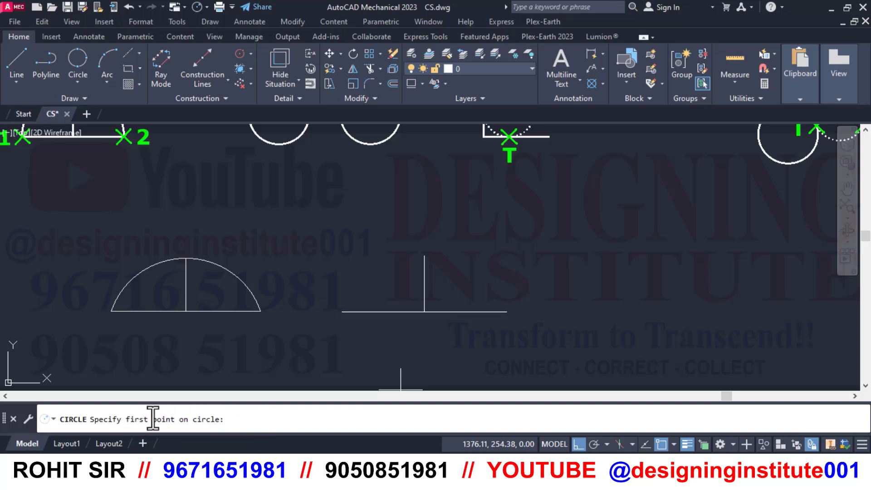
left_click(342, 312)
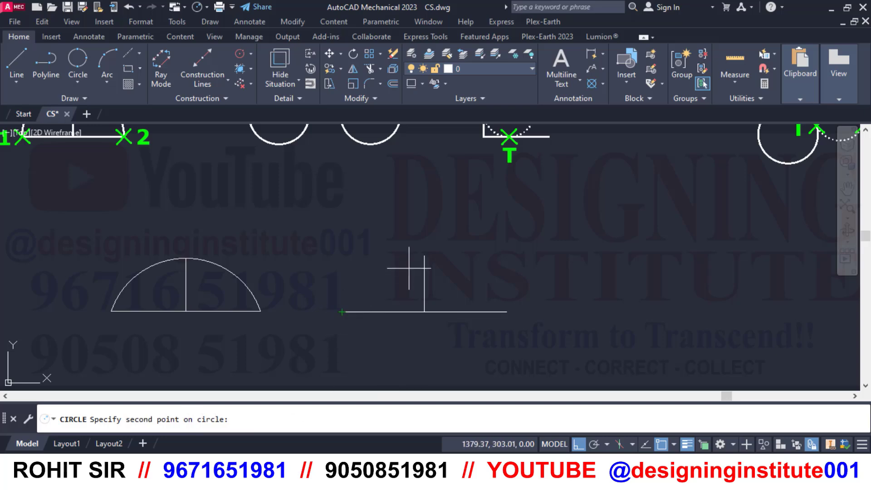
left_click(424, 256)
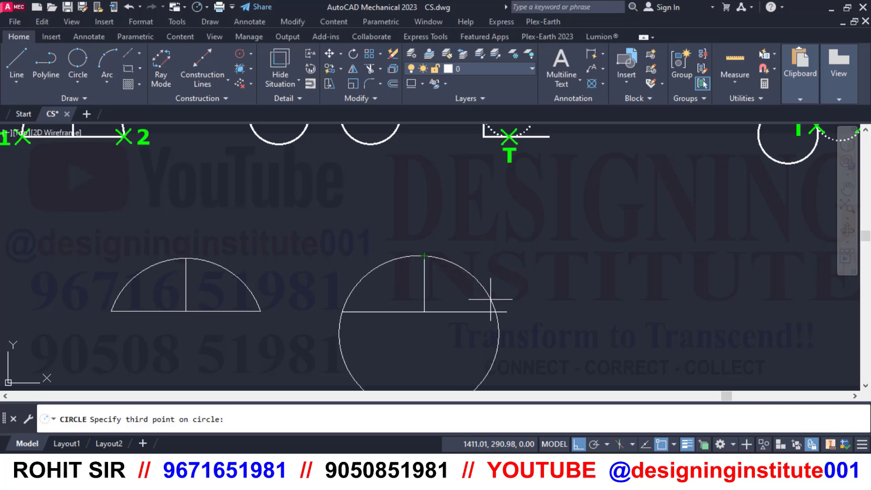
left_click(506, 313)
Step: Trim away the part of the new 3P circle below its horizontal line
middle_click_drag(560, 327, 553, 276)
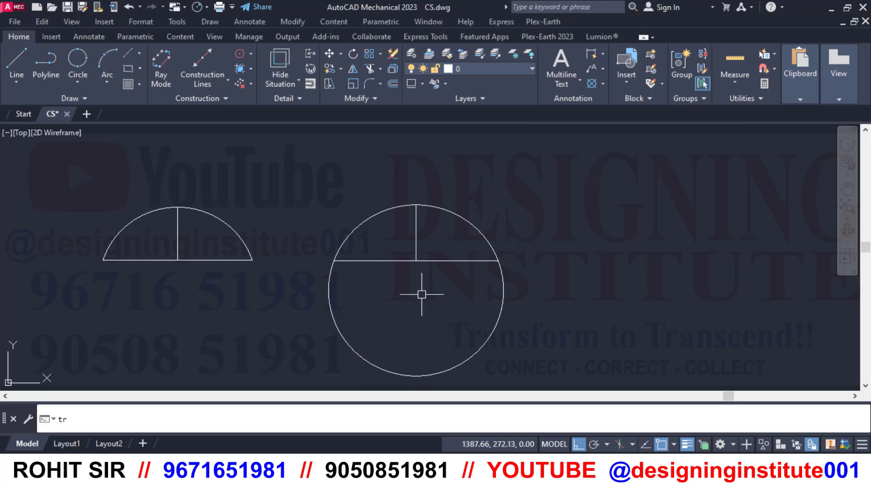
key("Return")
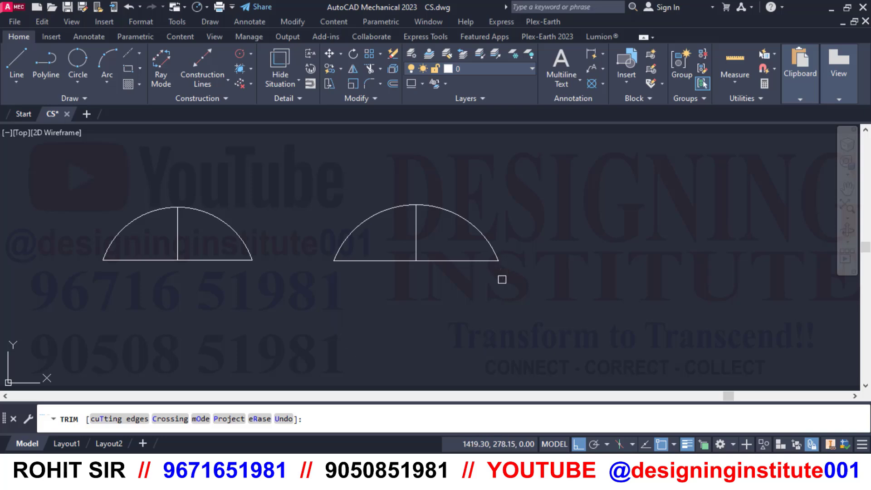
key("Return")
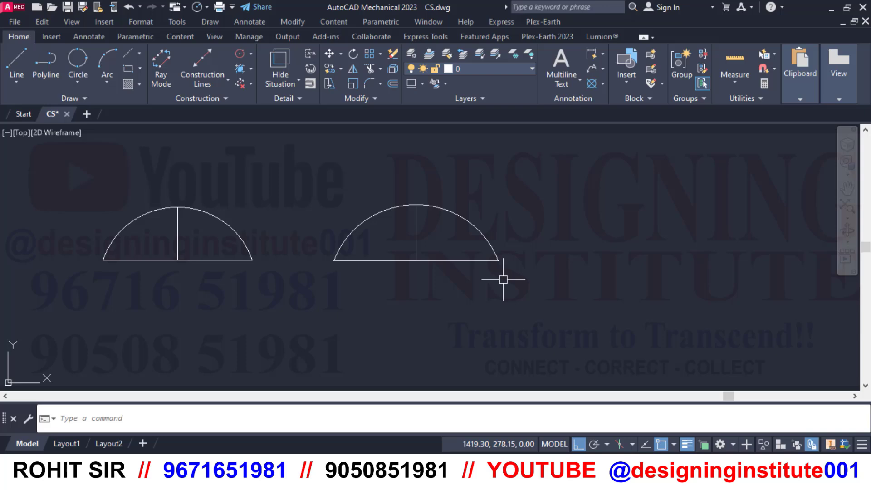
Step: Trim the upper half of the left 2-Point practice circle and the lower half of the right one
scroll(503, 280, "down", 5)
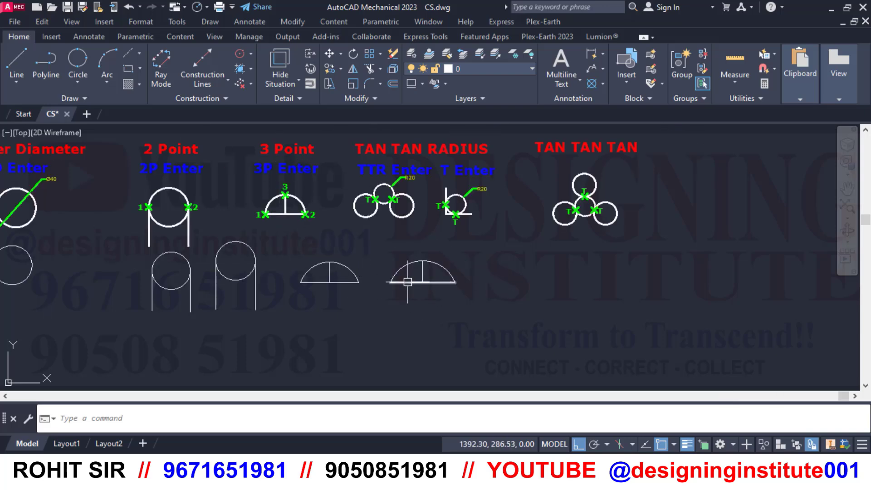
middle_click_drag(244, 290, 333, 296)
scroll(209, 277, "up", 2)
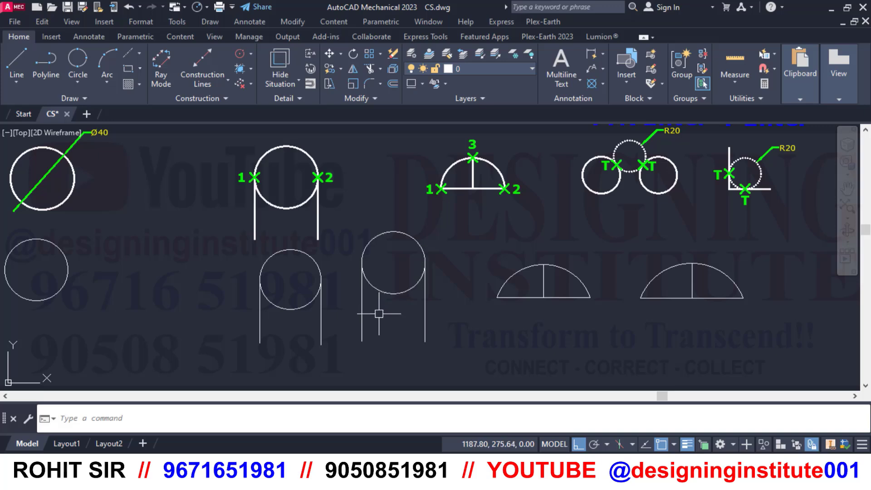
key("Return")
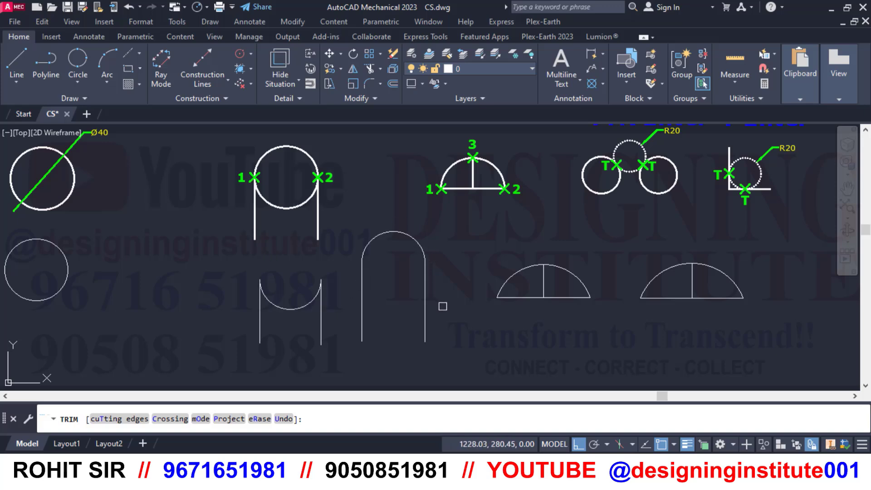
key("Escape")
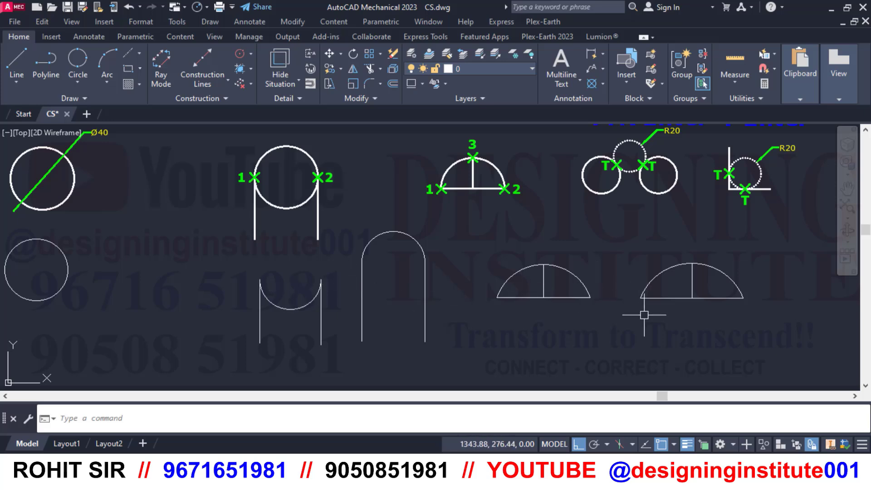
Step: Review the TAN TAN RADIUS examples, and erase the second practice arch together with its base and vertical line
middle_click_drag(671, 315, 397, 331)
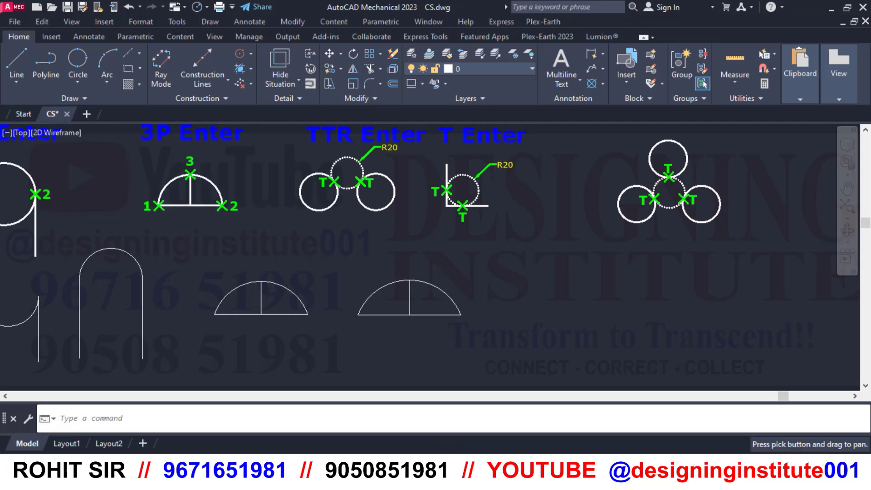
middle_click_drag(466, 293, 461, 349)
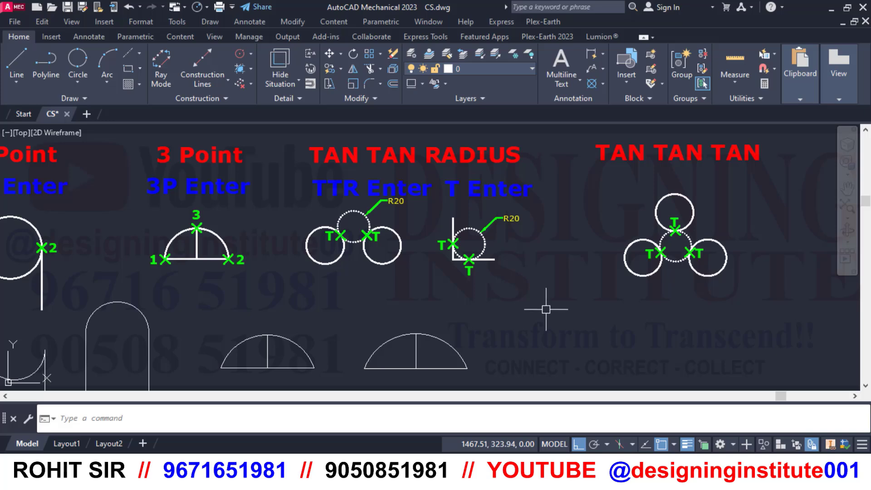
middle_click_drag(541, 310, 356, 302)
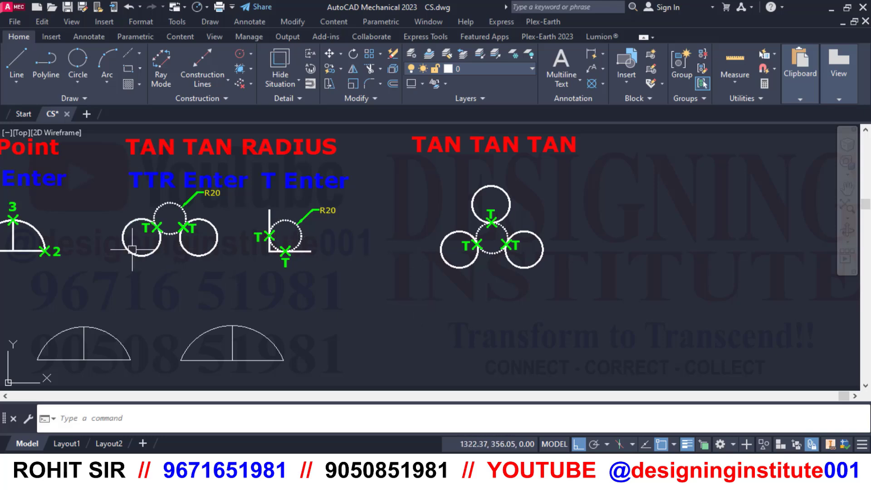
scroll(132, 249, "up", 2)
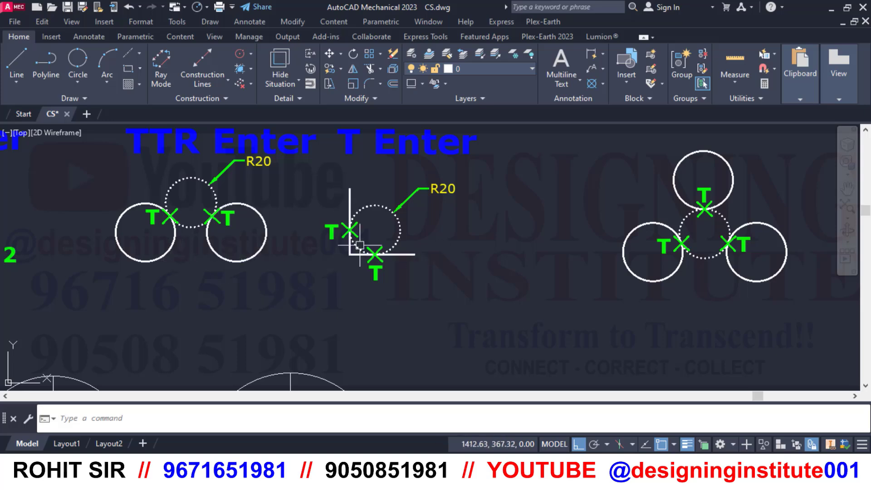
mouse_move(479, 334)
middle_mouse_down()
mouse_move(434, 227)
mouse_move(296, 302)
mouse_move(430, 341)
mouse_move(522, 435)
middle_mouse_up()
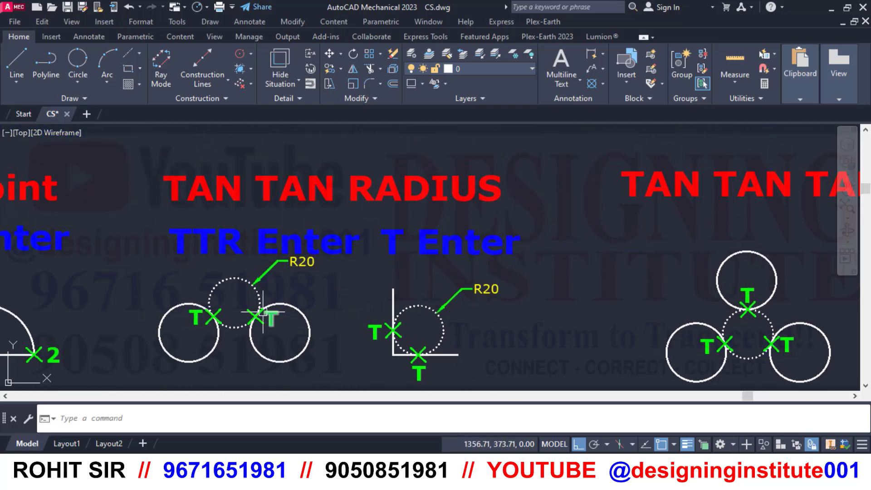
middle_click_drag(485, 357, 477, 163)
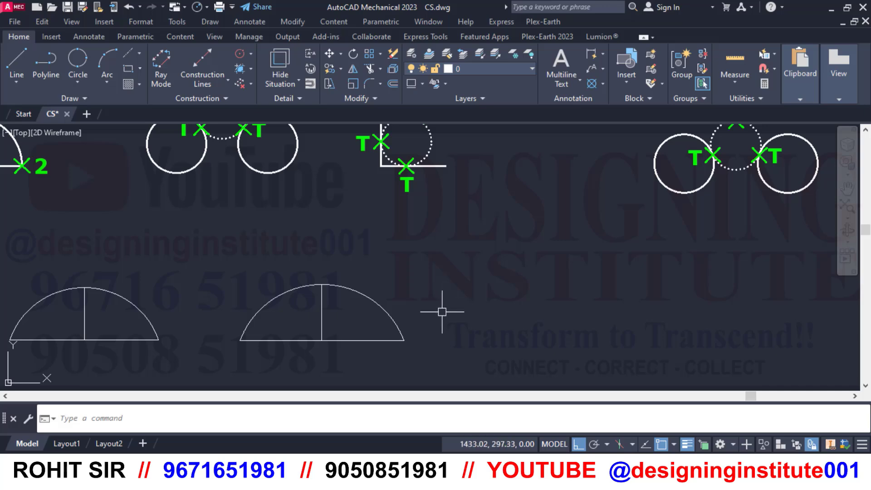
mouse_move(442, 311)
middle_mouse_down()
mouse_move(462, 257)
mouse_move(459, 275)
middle_mouse_up()
type("e")
key("Return")
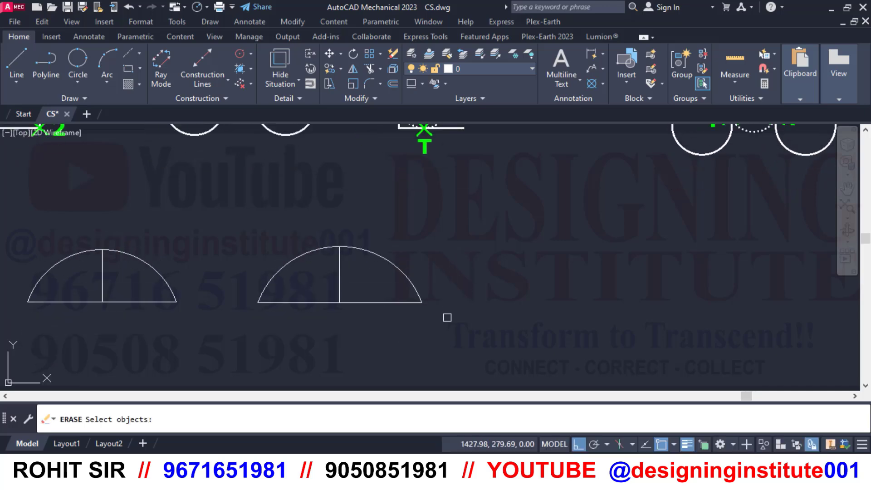
left_click(447, 318)
left_click(289, 232)
key("Return")
Step: Draw two separate circles of about 15.34 radius side by side, to the right of the practice arch
type("c")
key("Return")
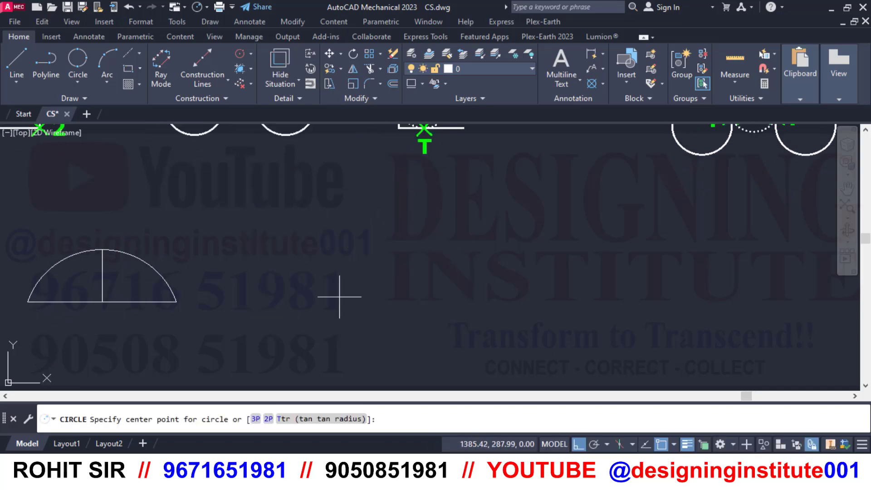
left_click(319, 284)
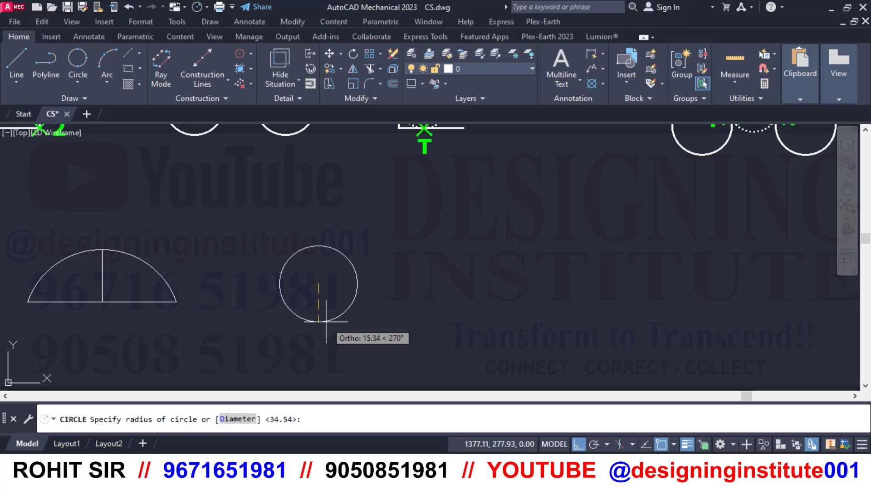
left_click(326, 321)
key("Return")
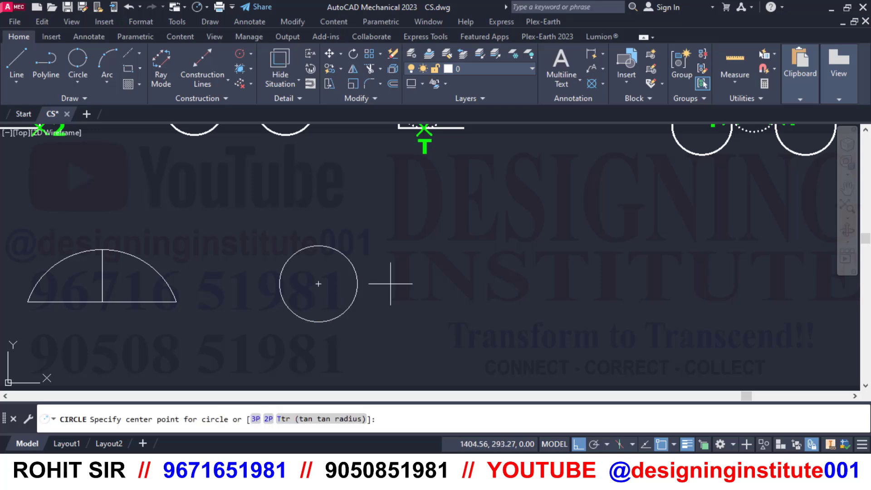
left_click(434, 285)
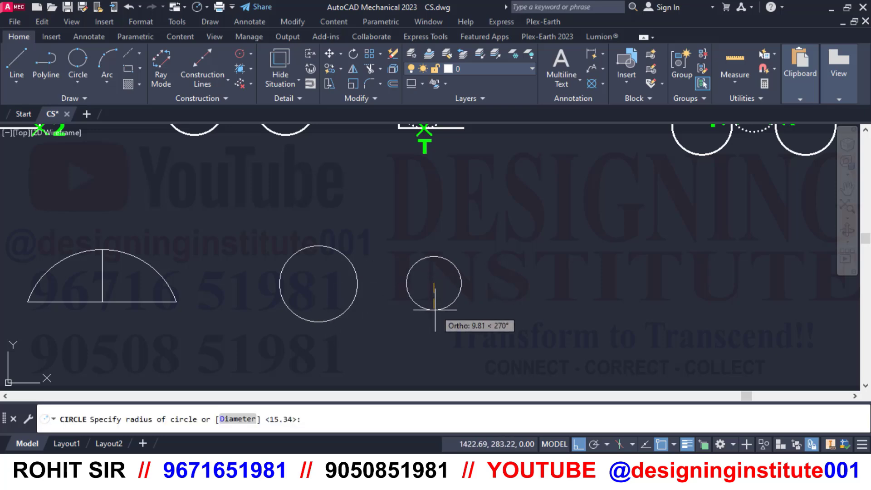
left_click(436, 325)
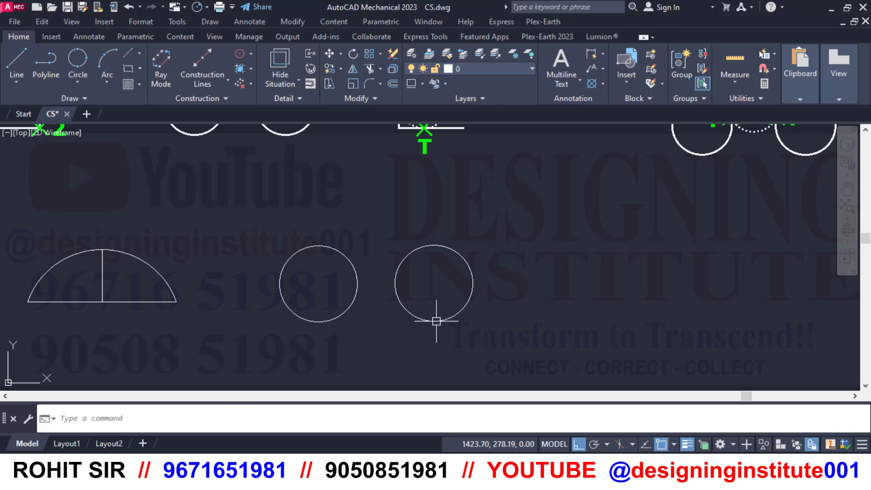
Step: Draw a Tan, Tan, Radius circle of radius 20 touching the upper sides of the two new practice circles
mouse_move(339, 220)
middle_mouse_down()
mouse_move(318, 331)
mouse_move(342, 343)
middle_mouse_up()
middle_click_drag(221, 222, 283, 290)
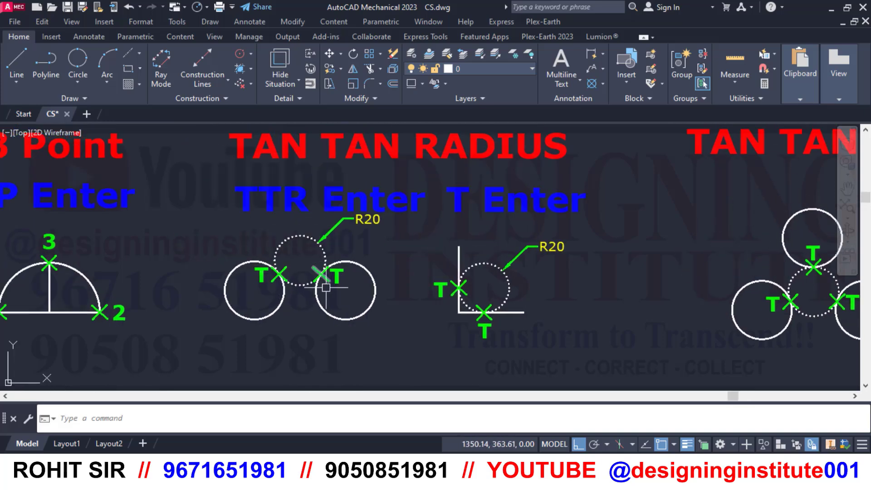
middle_click_drag(528, 344, 437, 167)
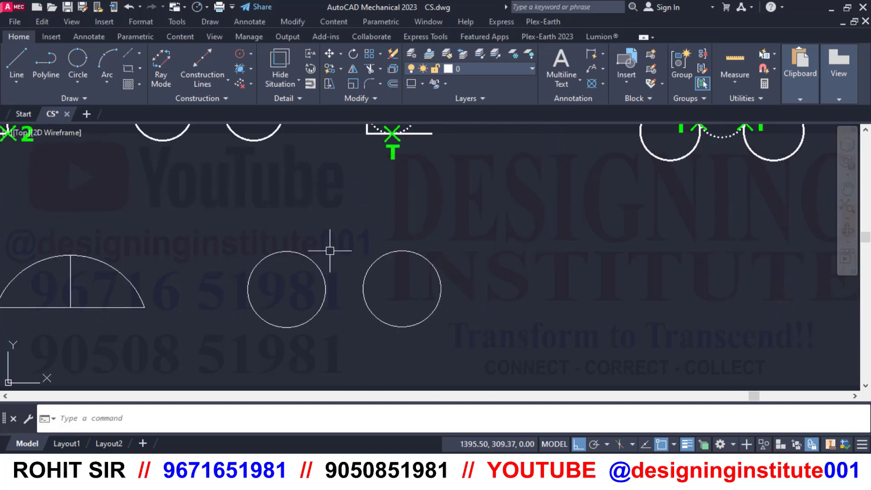
middle_click_drag(343, 222, 370, 257)
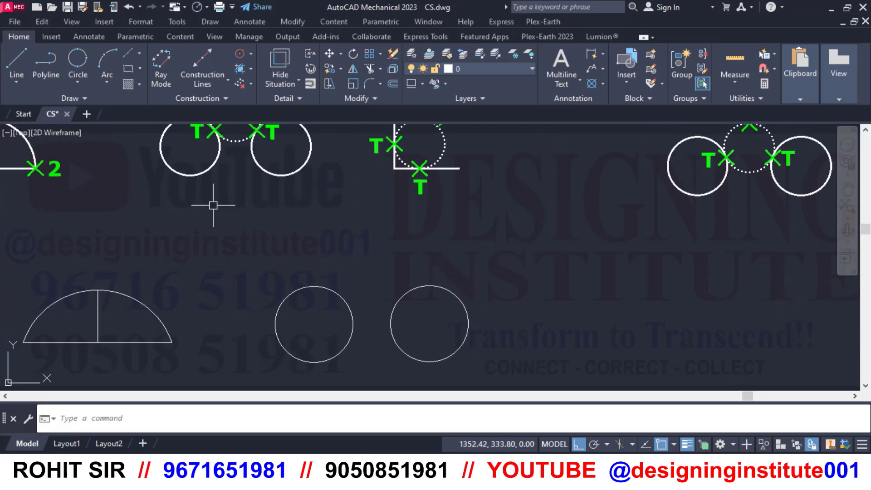
left_click(81, 82)
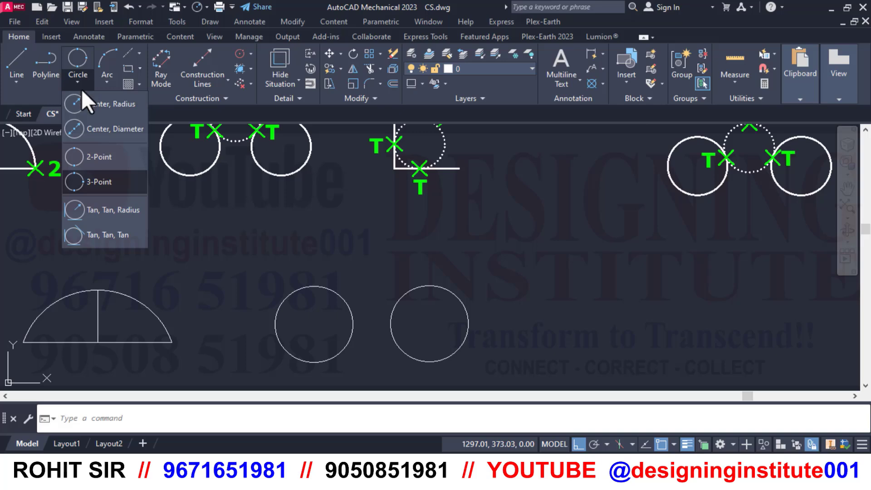
left_click(113, 209)
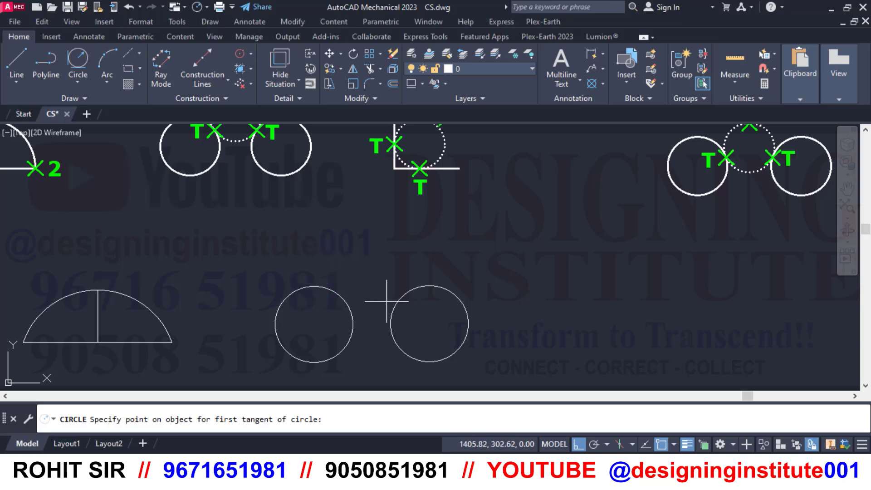
left_click(319, 287)
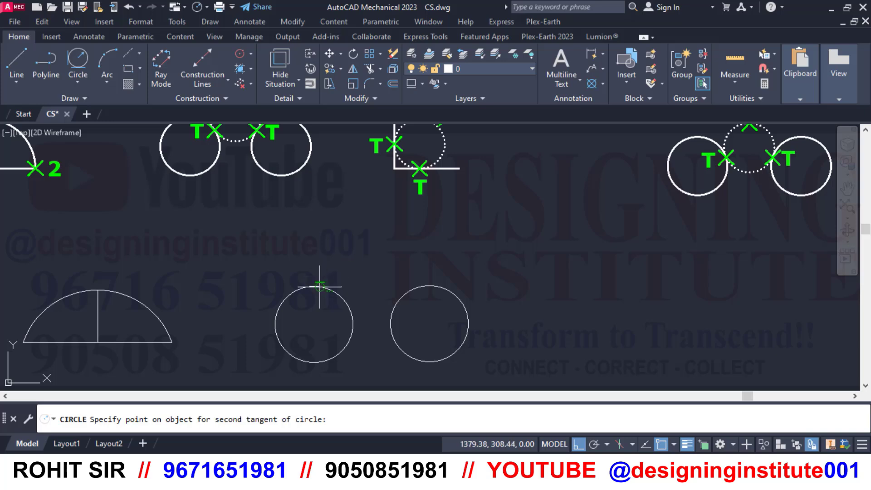
left_click(410, 291)
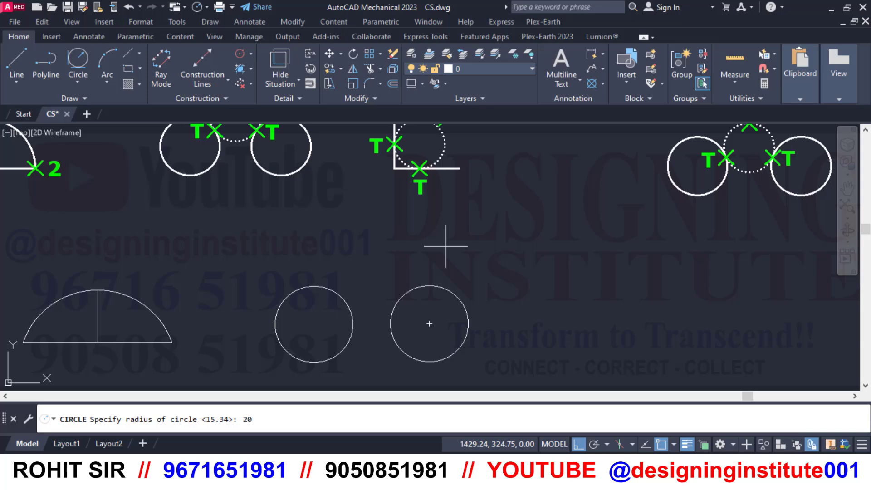
key("Return")
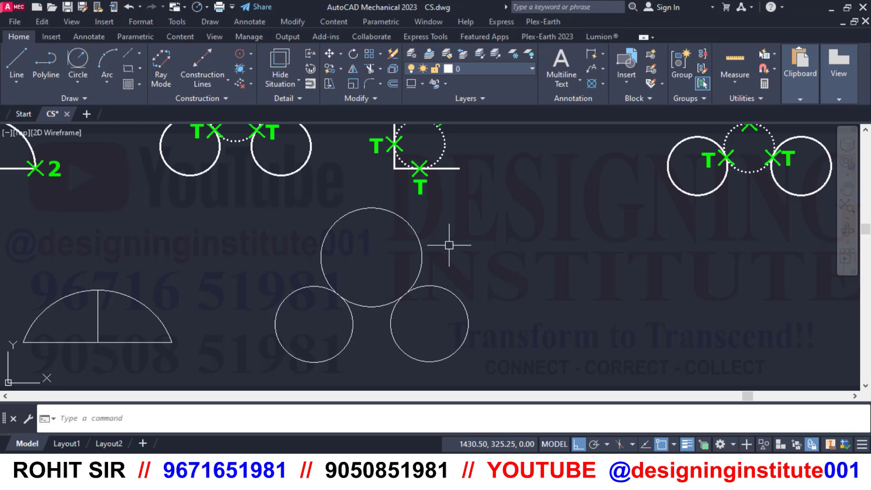
mouse_move(450, 247)
middle_mouse_down()
mouse_move(440, 317)
mouse_move(438, 229)
middle_mouse_up()
scroll(347, 274, "up", 2)
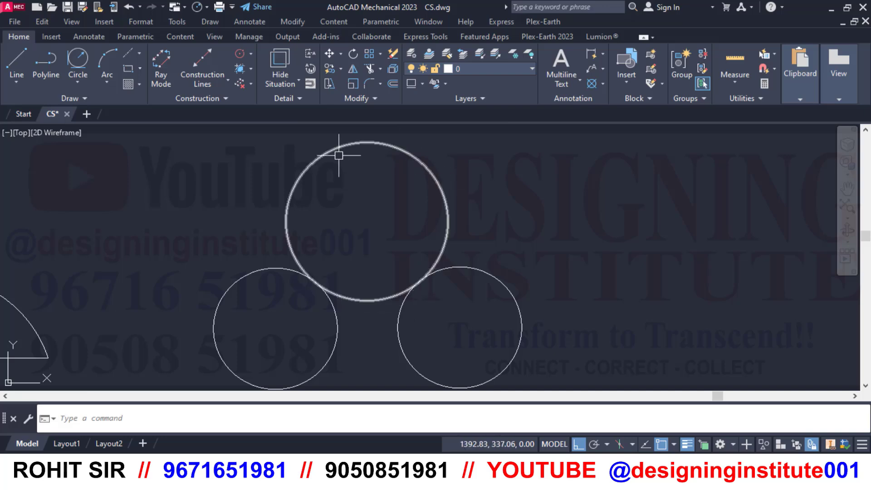
Step: Draw an L-shaped pair of lines, one vertical and one horizontal, to the right of the three tangent circles
scroll(358, 239, "down", 3)
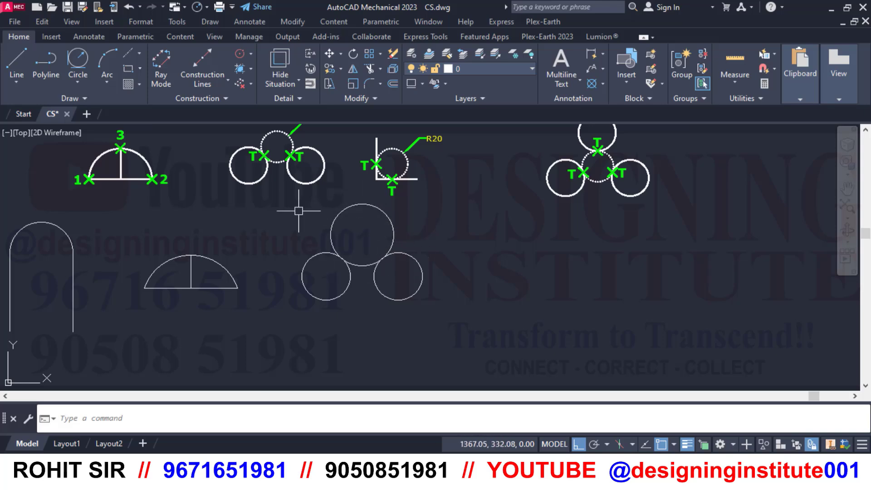
middle_click_drag(294, 207, 264, 240)
scroll(345, 186, "up", 2)
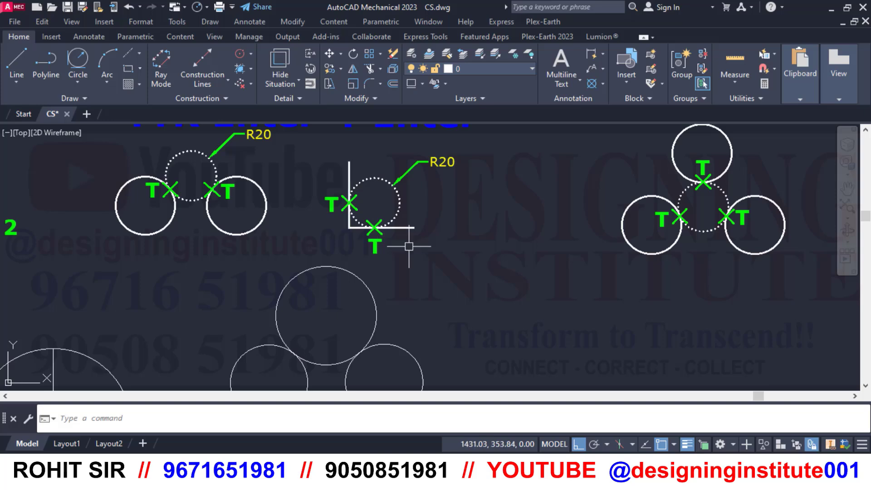
mouse_move(503, 335)
middle_mouse_down()
mouse_move(437, 248)
mouse_move(379, 264)
middle_mouse_up()
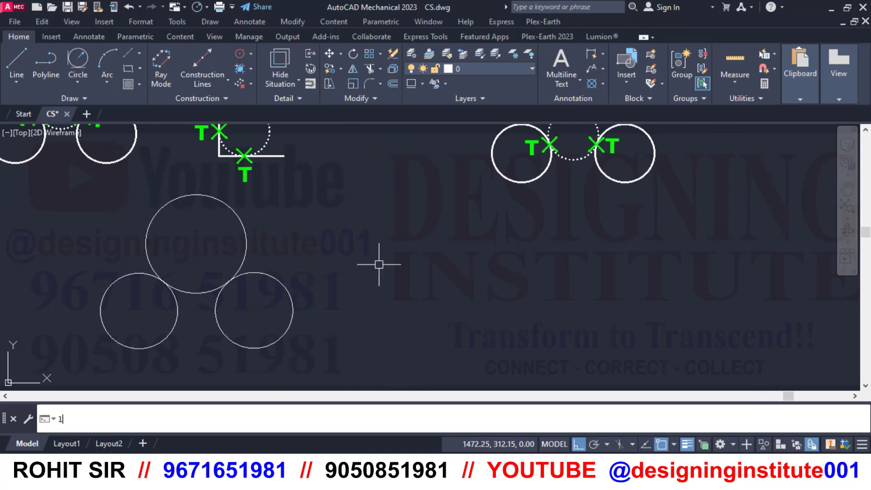
key("Return")
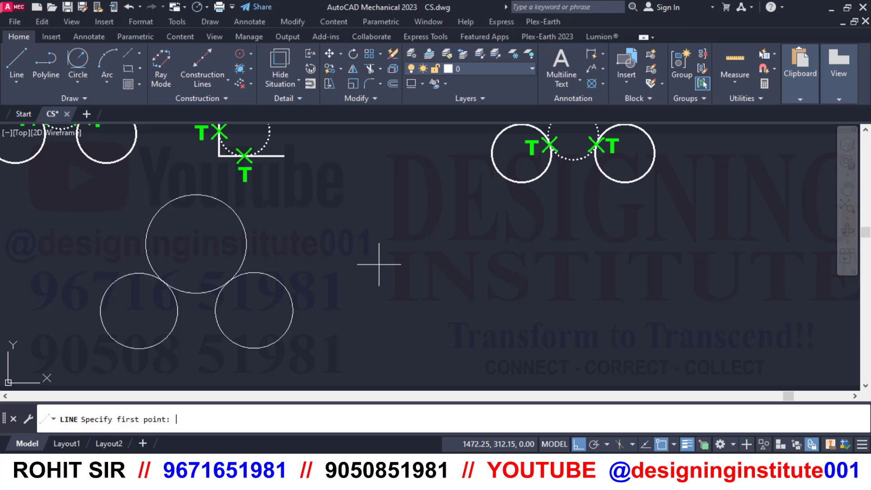
left_click(362, 223)
left_click(362, 310)
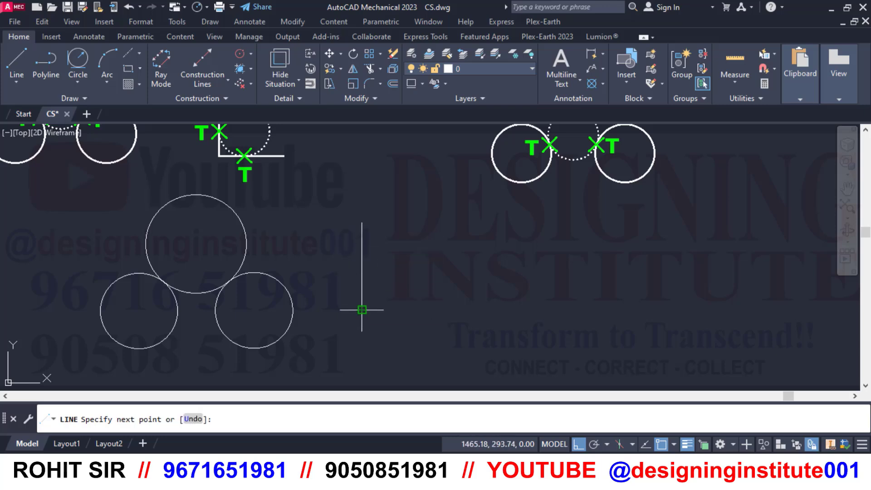
left_click(455, 310)
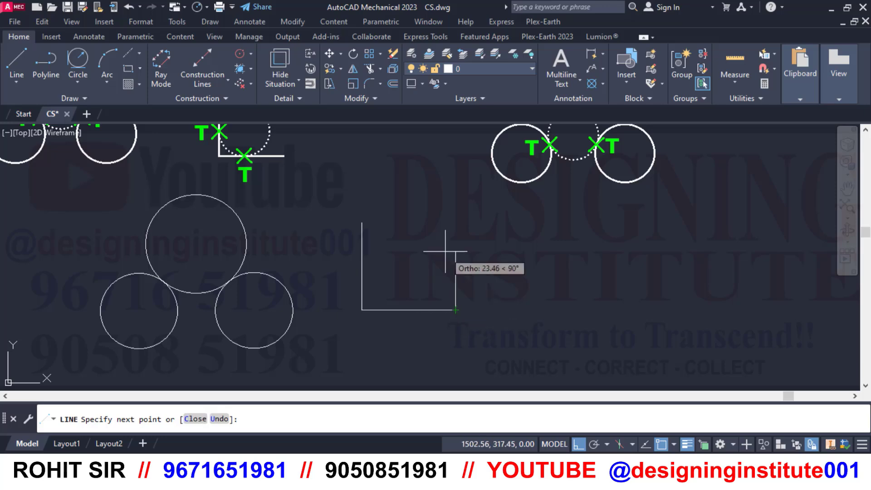
key("Return")
Step: Draw a Tan, Tan, Radius circle of radius 20 tangent to the vertical and horizontal lines of the L shape
mouse_move(416, 250)
middle_mouse_down()
mouse_move(395, 303)
mouse_move(396, 290)
middle_mouse_up()
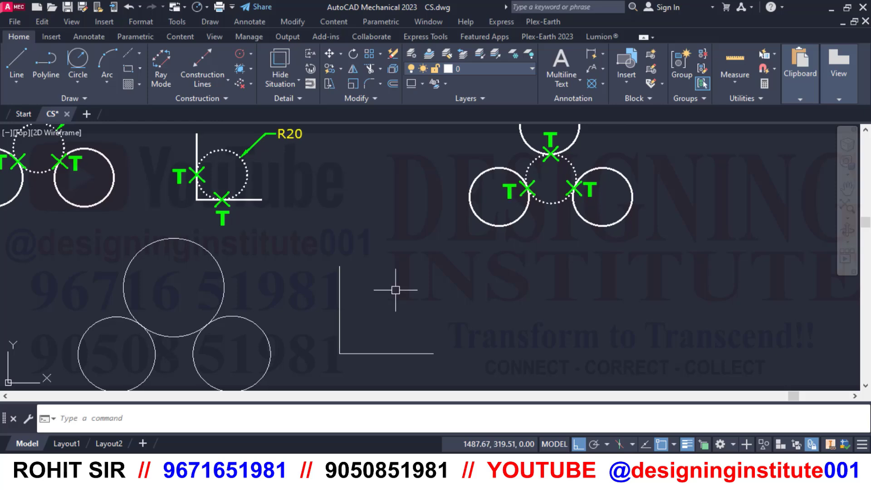
left_click(80, 79)
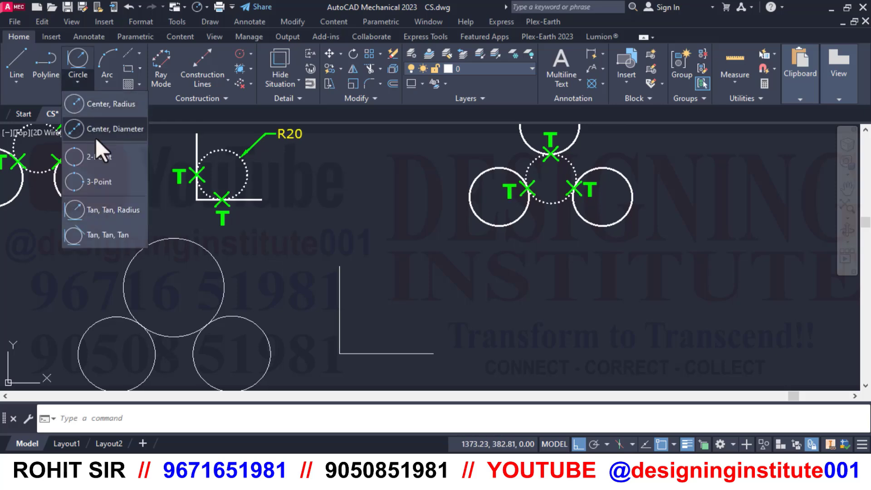
left_click(340, 310)
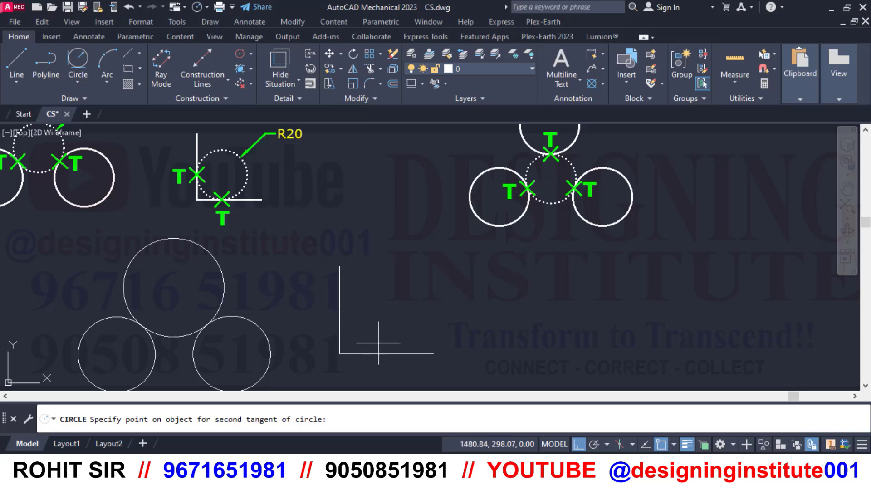
left_click(399, 354)
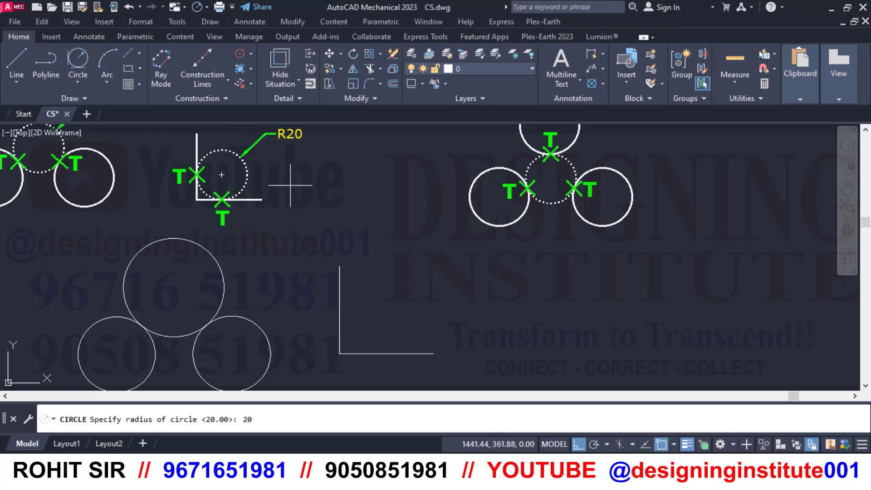
key("Return")
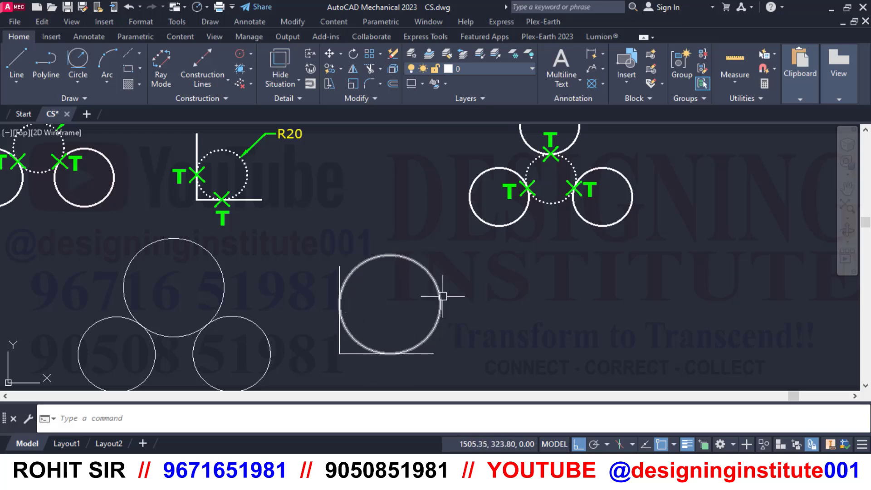
Step: Draw a Tan, Tan, Radius circle of radius 10 touching the facing lower sides of the two side-by-side practice circles
mouse_move(276, 335)
middle_mouse_down()
mouse_move(318, 278)
mouse_move(358, 249)
mouse_move(407, 233)
mouse_move(442, 245)
middle_mouse_up()
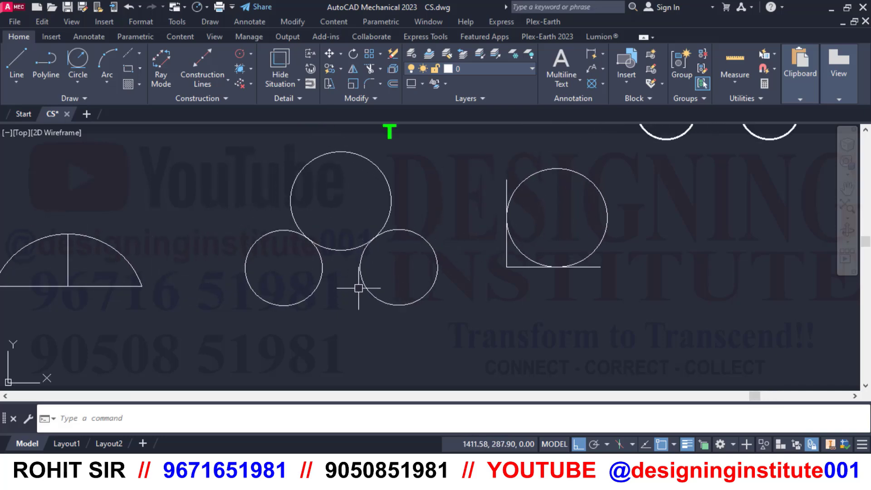
middle_click_drag(334, 303, 284, 391)
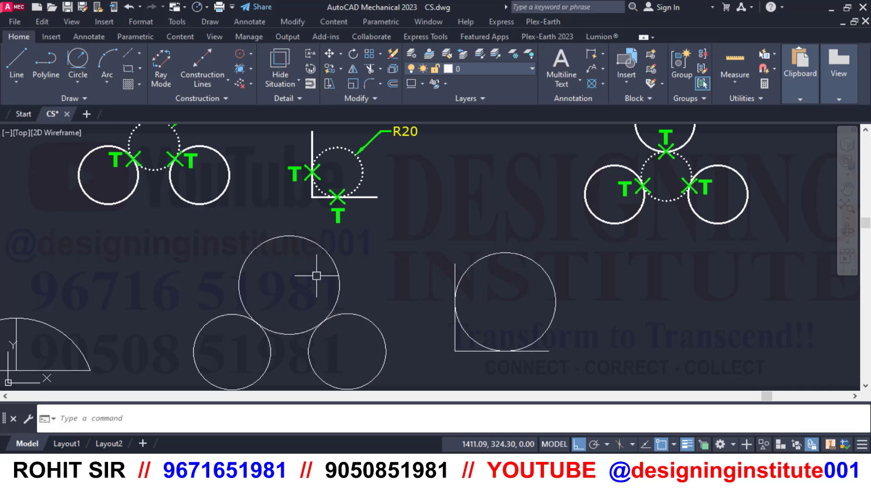
mouse_move(288, 305)
middle_mouse_down()
mouse_move(295, 352)
mouse_move(307, 231)
middle_mouse_up()
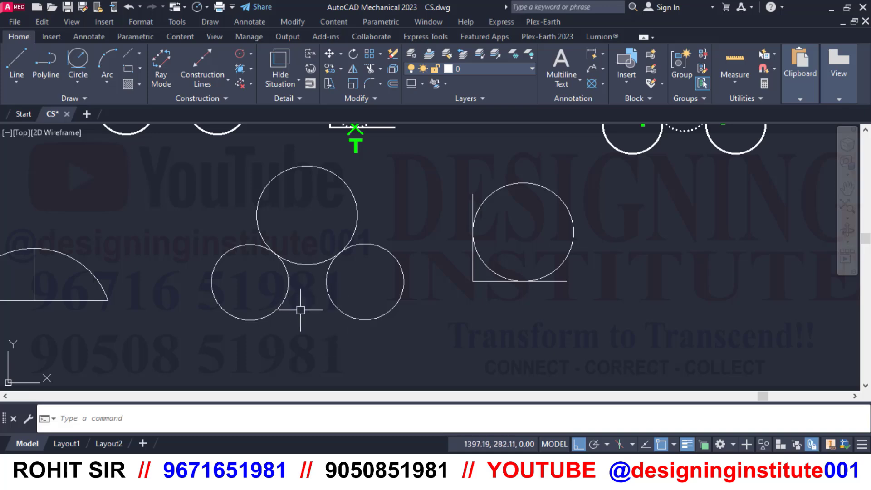
middle_click_drag(314, 331, 302, 318)
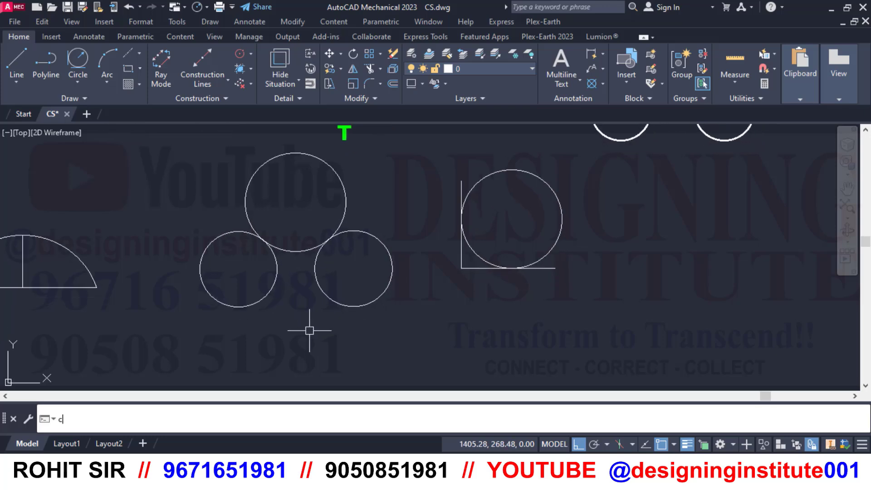
key("Return")
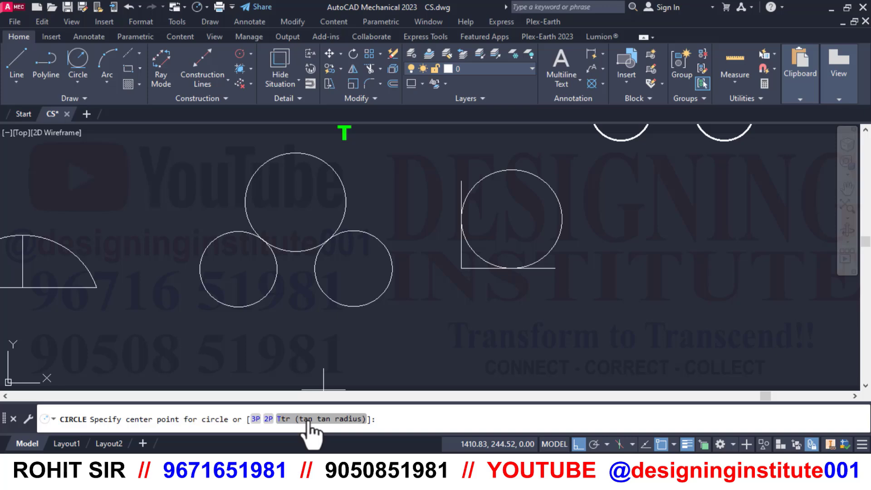
middle_click_drag(403, 165, 411, 354)
middle_click_drag(288, 230, 282, 255)
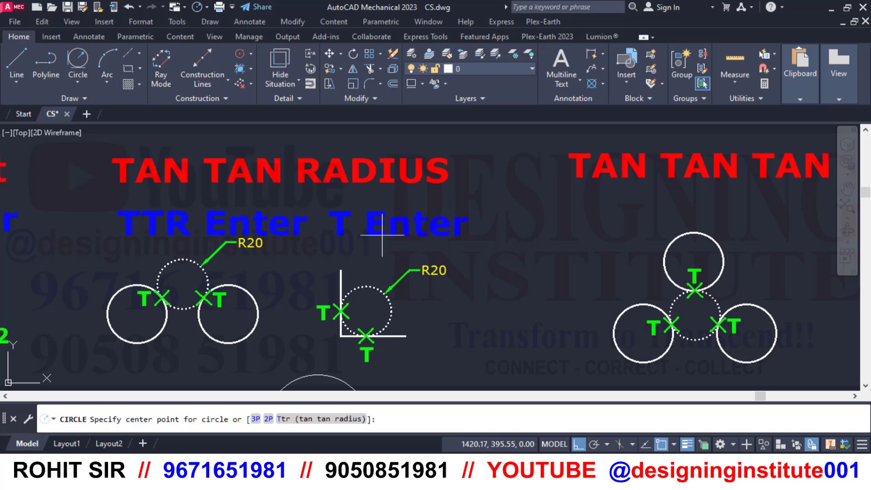
mouse_move(436, 359)
middle_mouse_down()
mouse_move(412, 235)
mouse_move(413, 142)
mouse_move(428, 142)
middle_mouse_up()
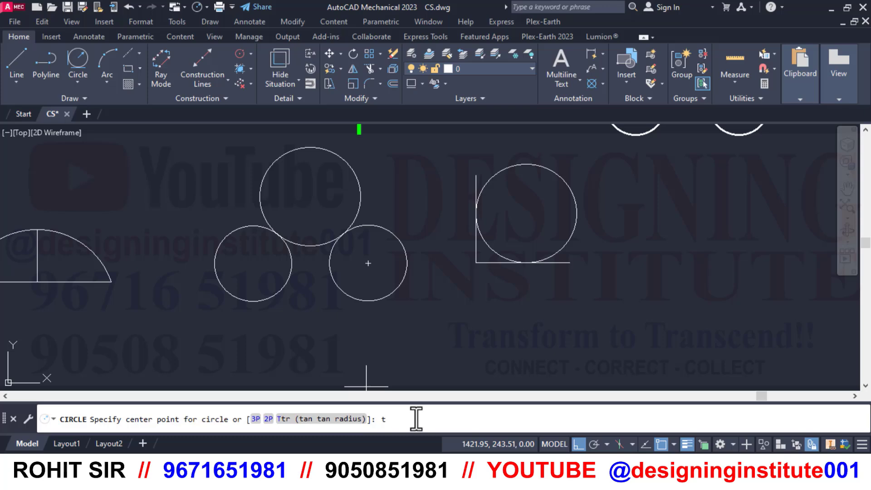
key("Return")
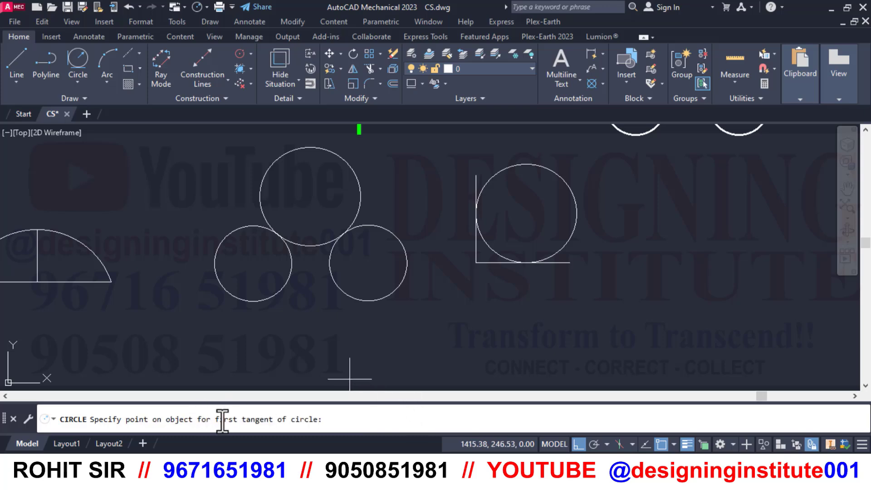
left_click(288, 277)
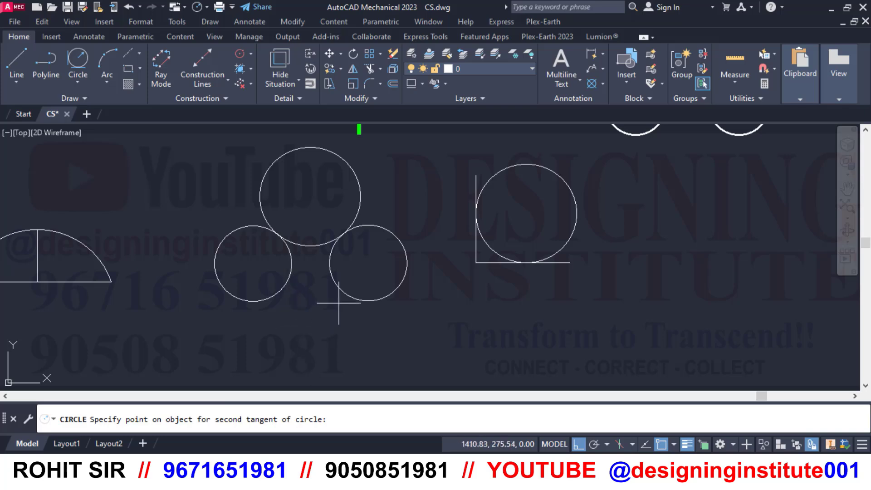
left_click(329, 279)
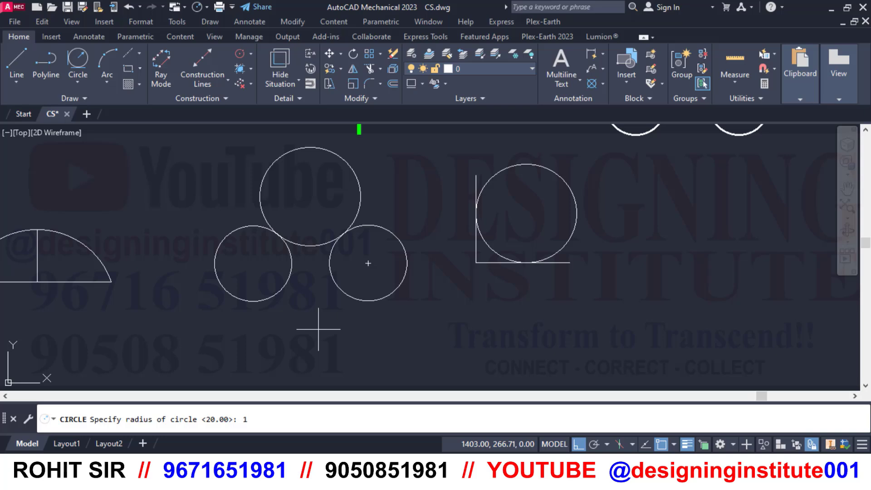
key("Return")
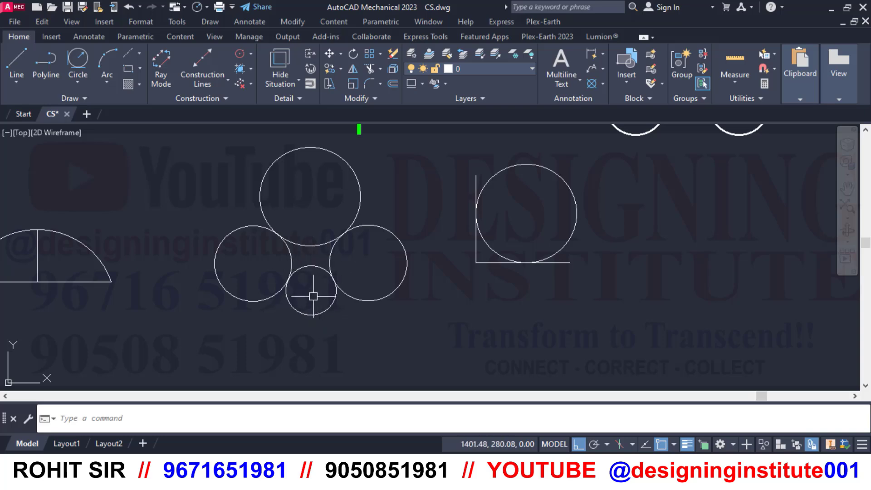
Step: Trim the four tangent circles into one closed dumbbell outline with concave arcs joining the two side circles
middle_click_drag(313, 296, 320, 322)
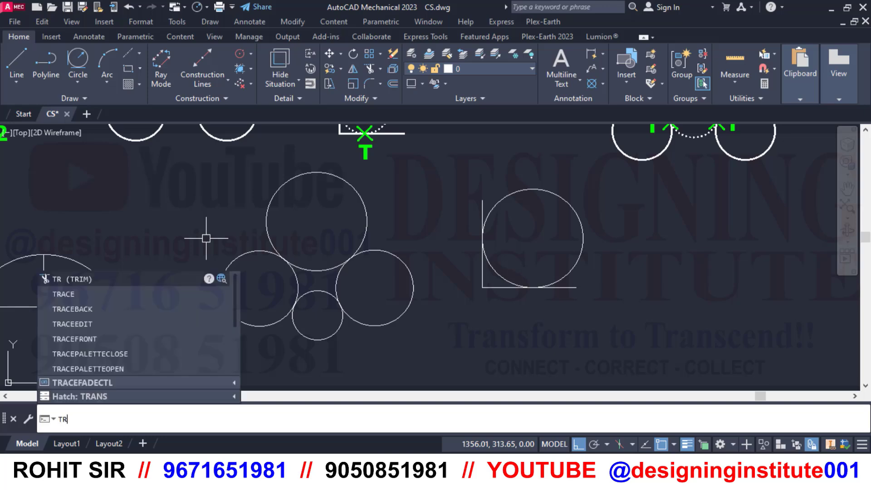
key("Return")
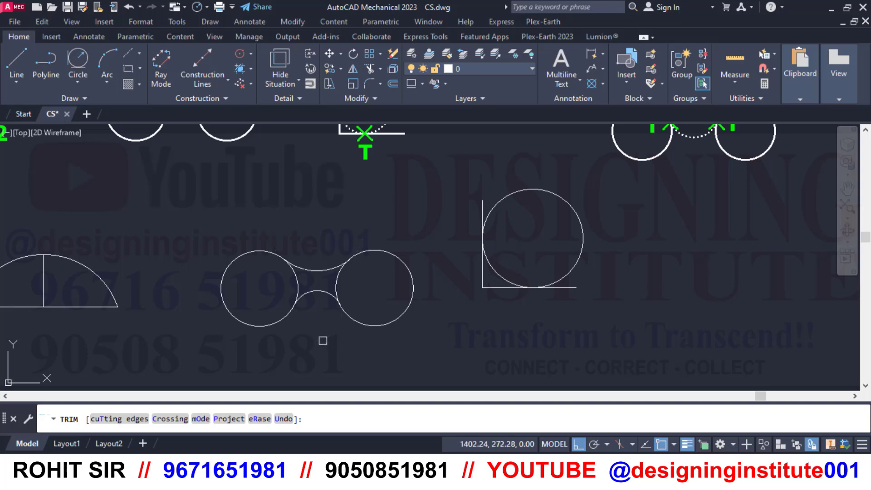
scroll(308, 277, "up", 2)
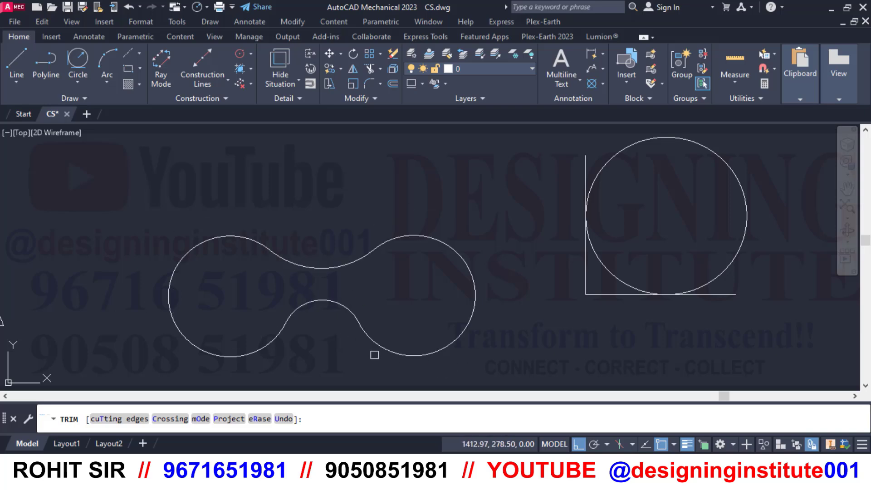
key("Escape")
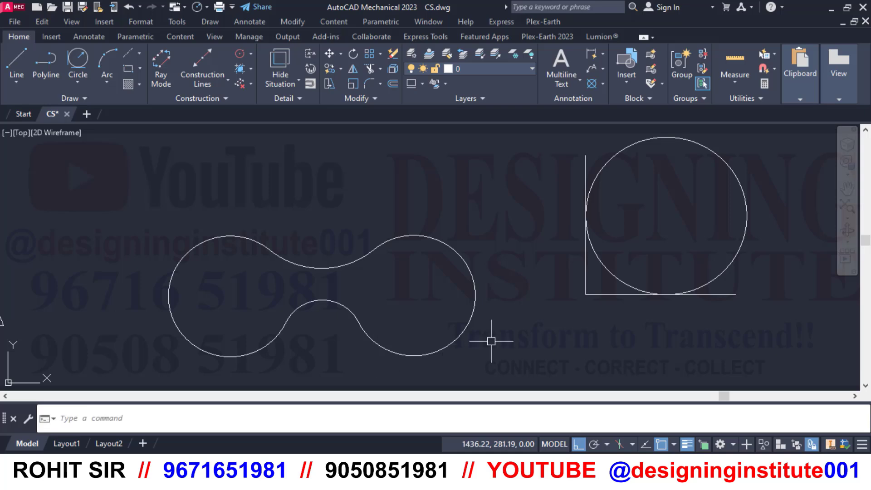
Step: Trim the circle on the L-shaped lines and the lines' corner ends, leaving a rounded corner
mouse_move(539, 328)
middle_mouse_down()
mouse_move(434, 348)
mouse_move(306, 352)
middle_mouse_up()
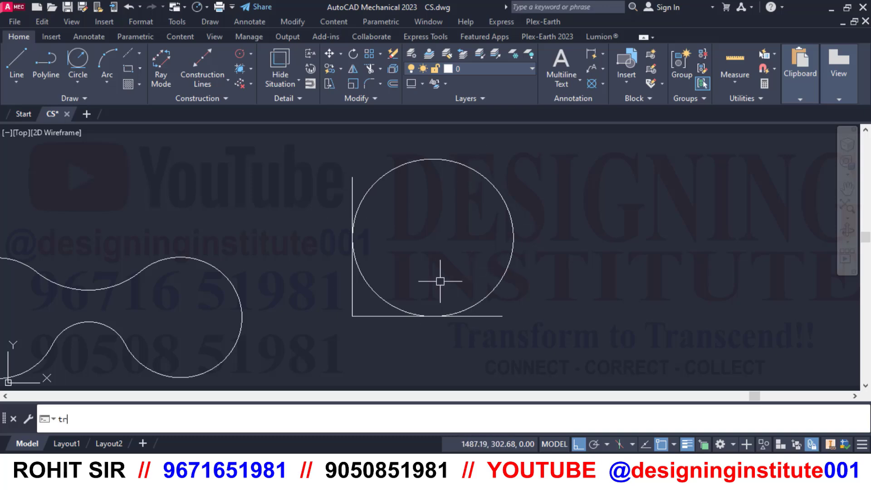
key("Return")
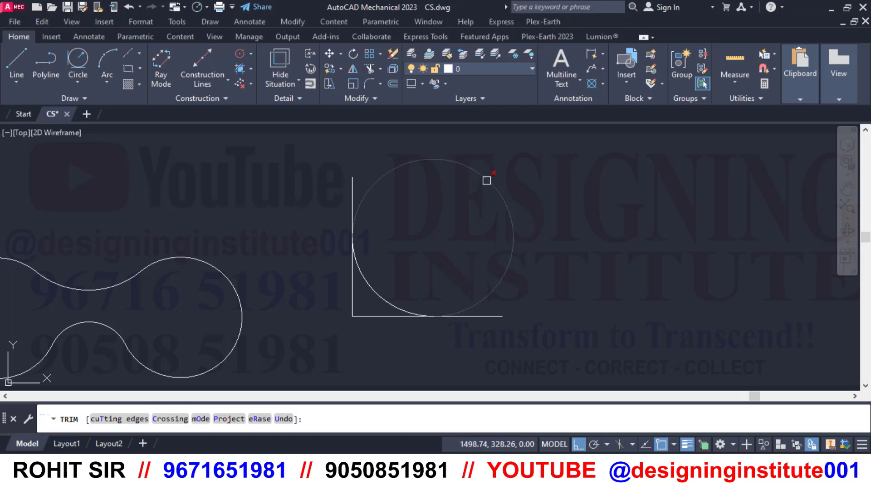
left_click(487, 180)
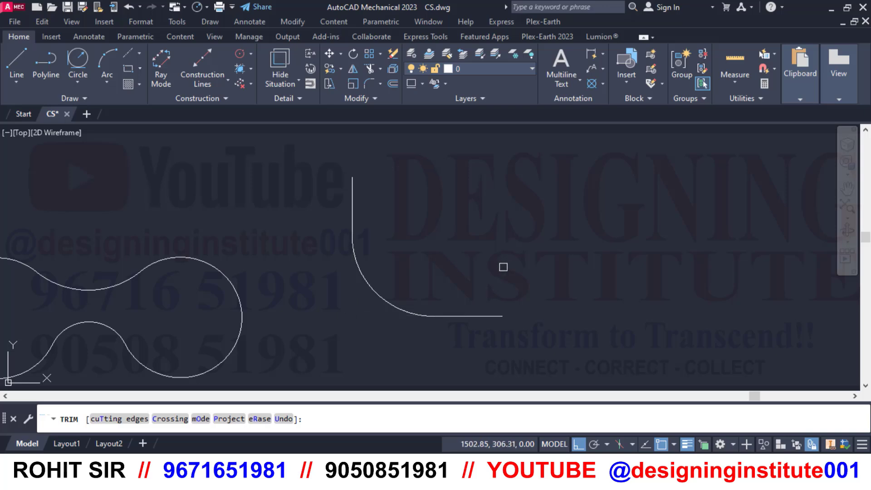
key("Escape")
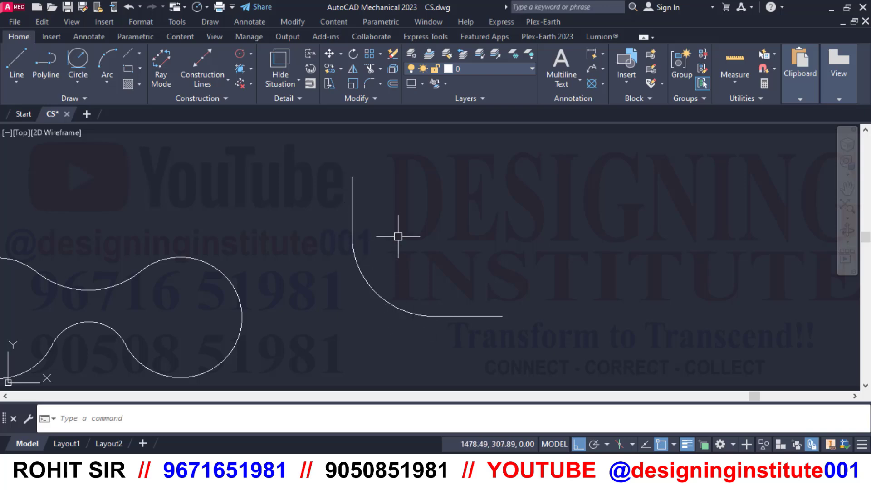
Step: Review the labelled TAN TAN RADIUS examples and compare them with the trimmed practice shapes below
scroll(398, 236, "down", 3)
mouse_move(311, 288)
middle_mouse_down()
mouse_move(301, 302)
mouse_move(389, 341)
middle_mouse_up()
middle_click_drag(342, 247, 340, 275)
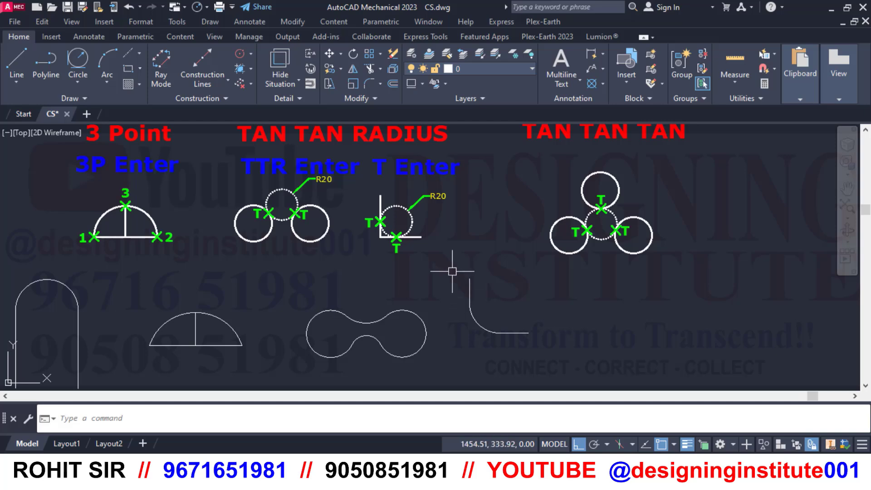
middle_click_drag(356, 225, 349, 287)
scroll(336, 210, "up", 2)
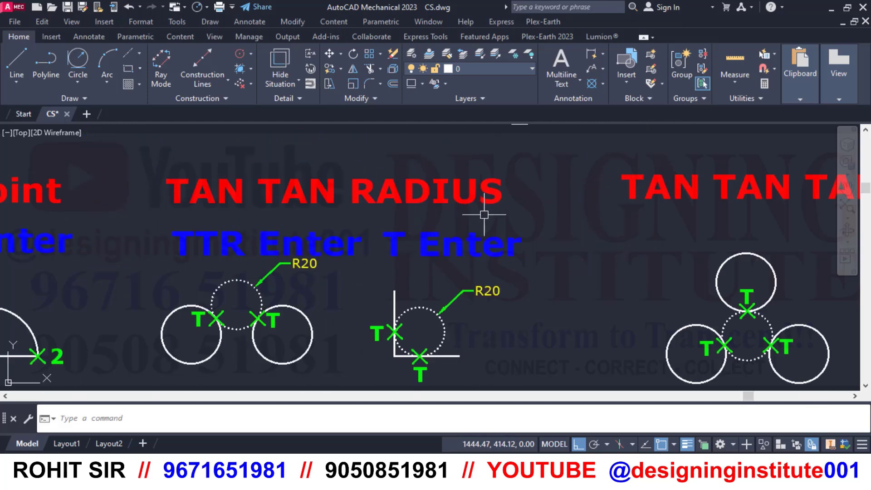
scroll(318, 195, "down", 2)
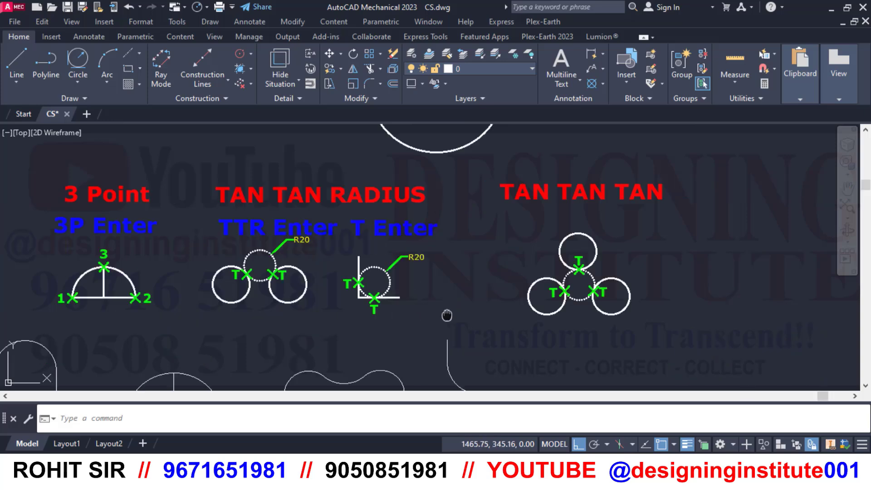
middle_click_drag(449, 315, 428, 203)
middle_click_drag(390, 295, 387, 257)
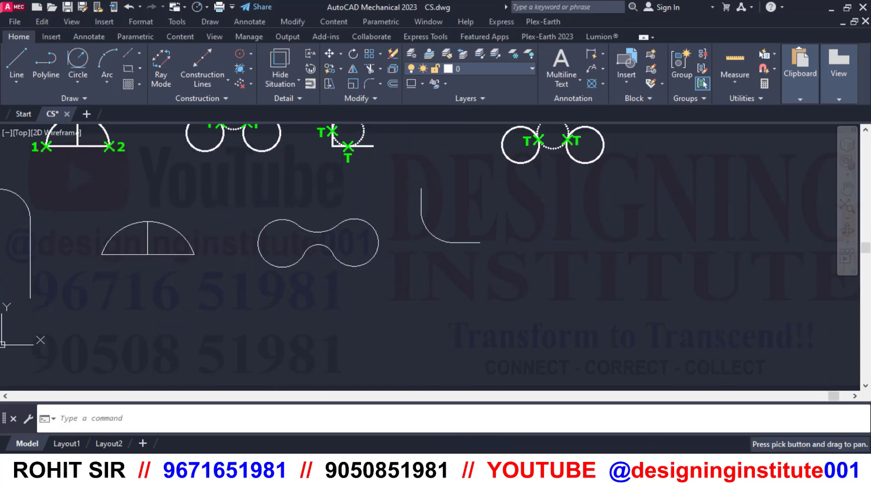
middle_click_drag(402, 289, 429, 296)
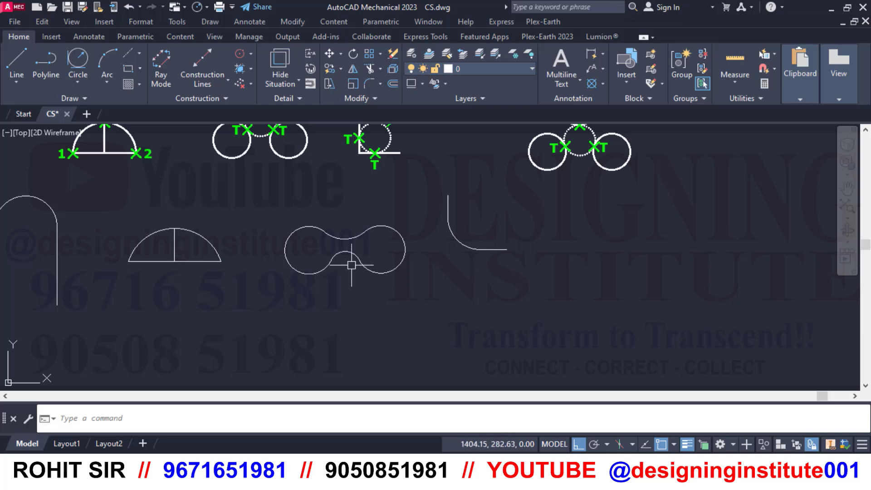
scroll(352, 263, "up", 2)
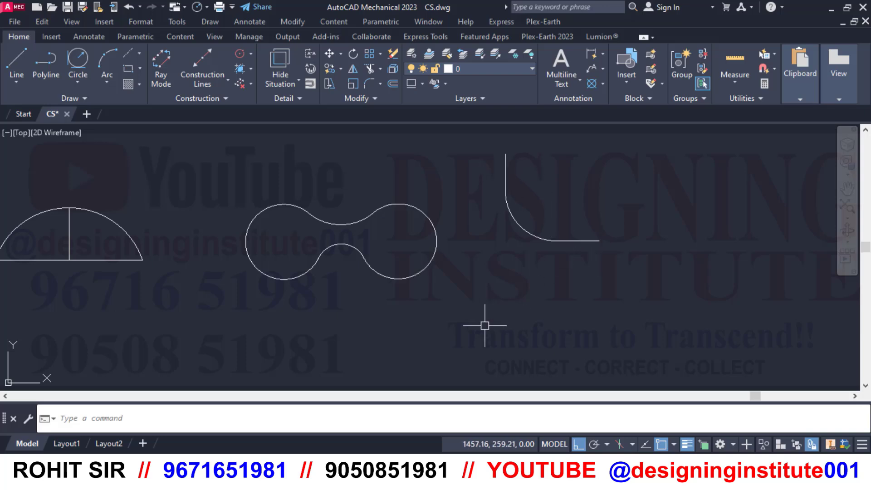
Step: Turn Ortho off and draw a steep slanted line below the space between the dumbbell outline and the rounded corner
middle_click_drag(483, 322, 459, 241)
type("l")
key("Return")
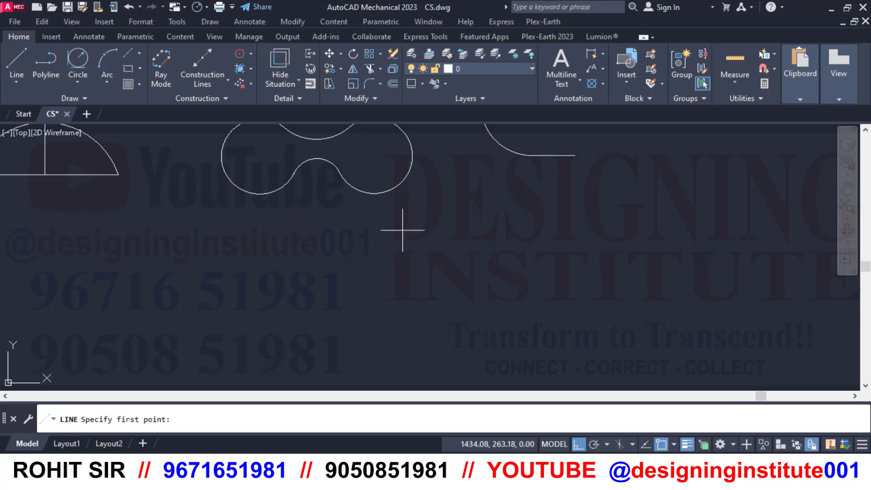
left_click(403, 230)
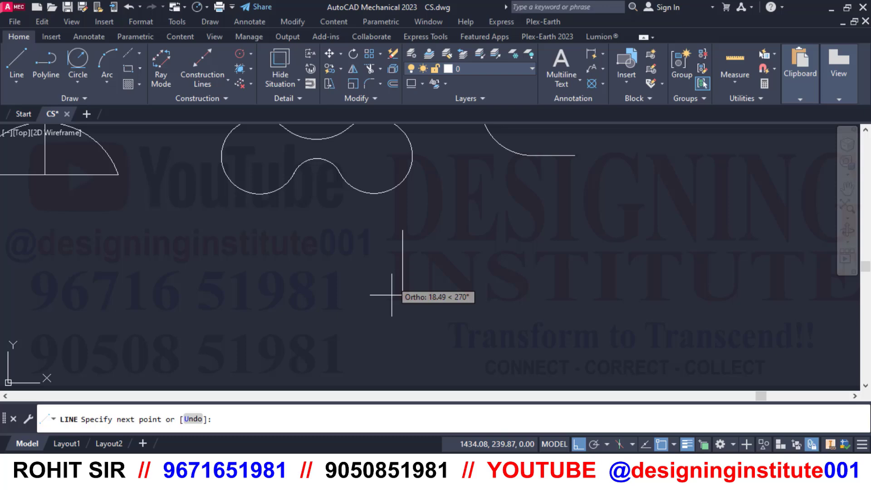
left_click(580, 445)
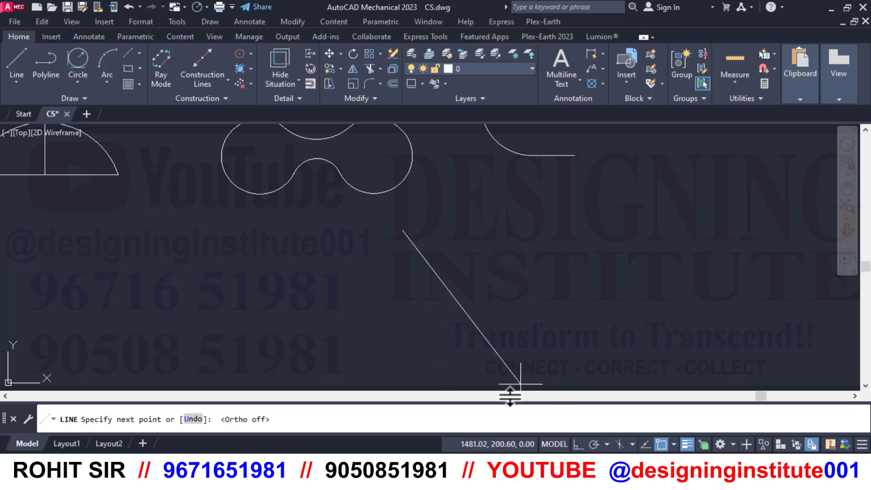
left_click(358, 367)
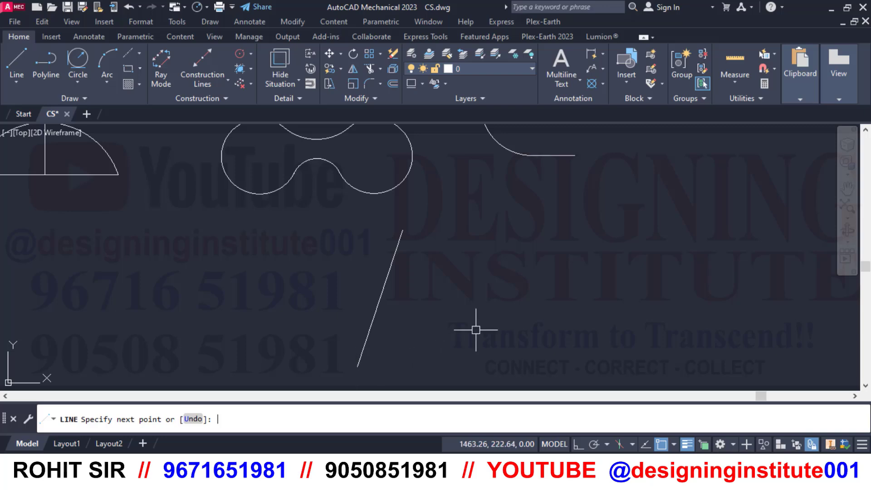
key("Return")
Step: Draw a freehand center-radius circle crossing the upper half of the slanted line, centred just beside it
type("c")
key("Return")
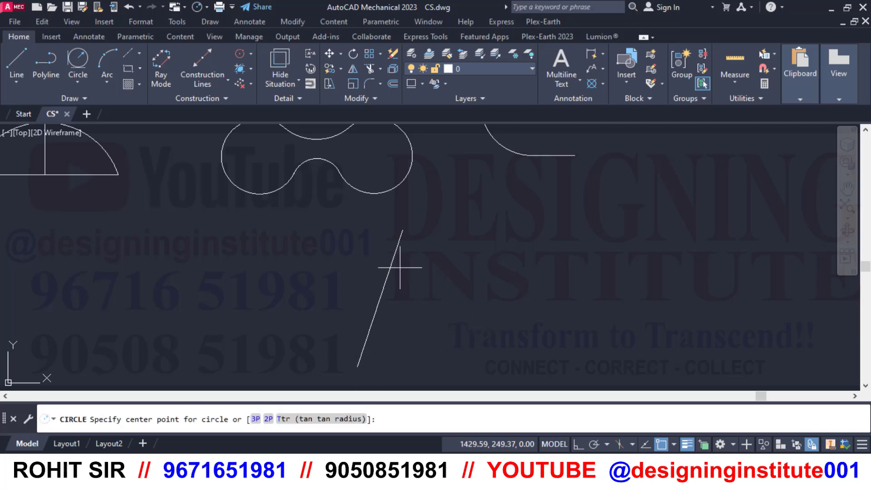
left_click(401, 270)
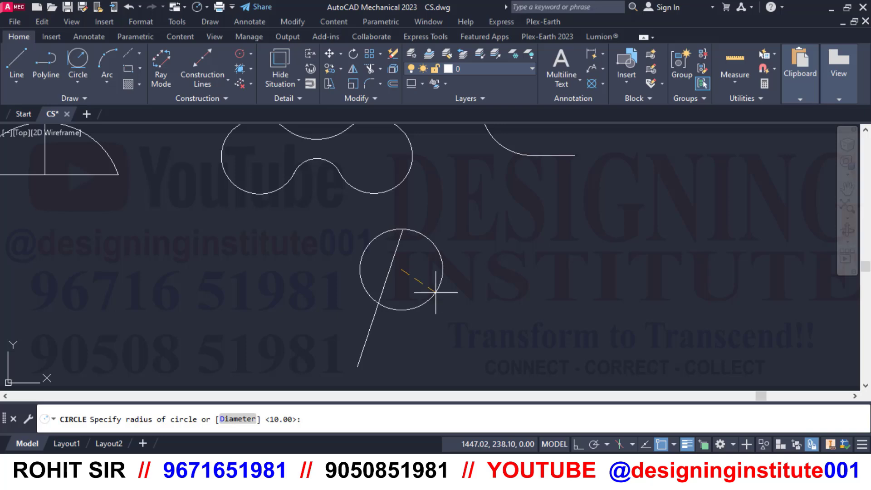
left_click(439, 294)
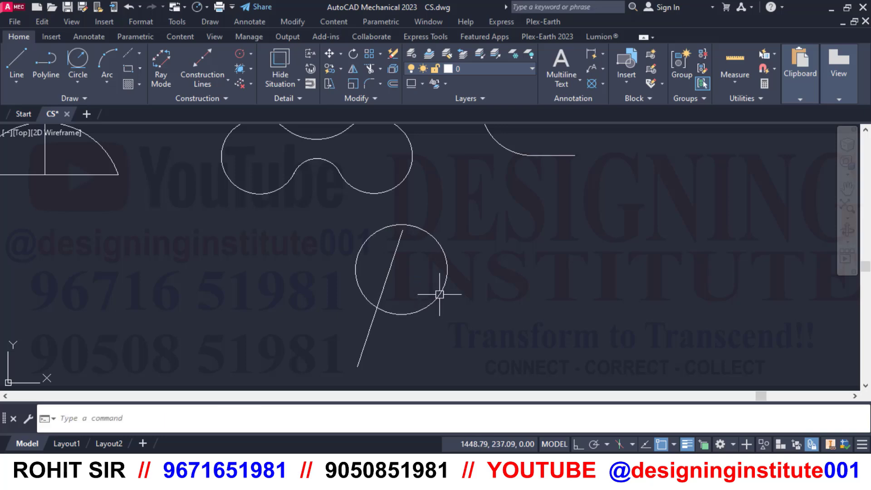
Step: Stretch the upper end of the slanted line so it extends beyond the circle
left_click(392, 260)
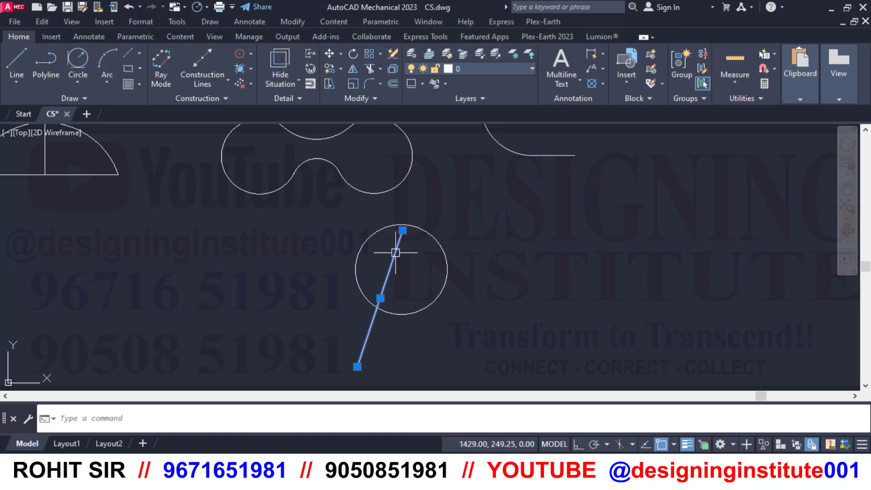
mouse_move(403, 231)
left_click(428, 263)
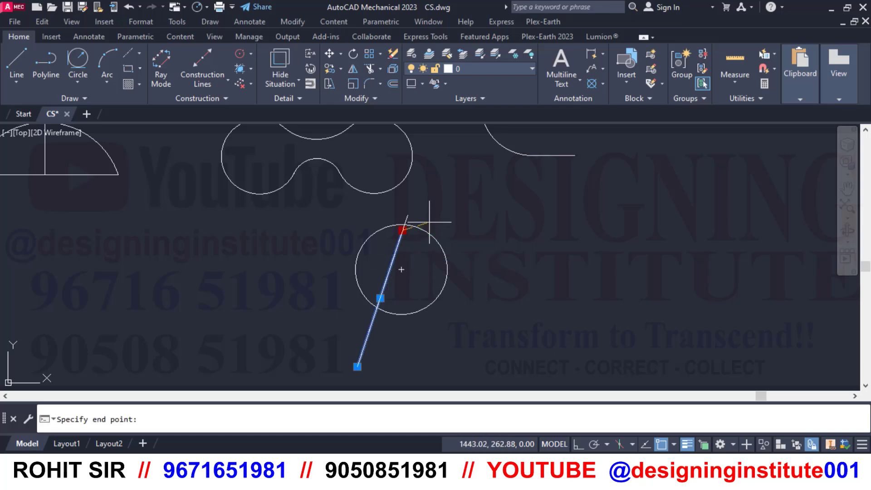
left_click(426, 218)
key("Escape")
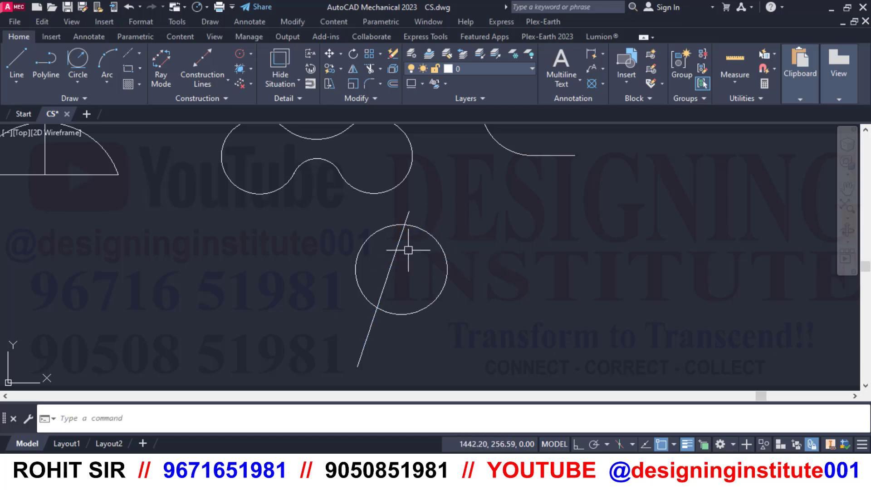
Step: Draw a Tan, Tan, Radius circle of radius 15 tangent to the slanted line's lower part and the left side of the circle
mouse_move(453, 311)
middle_mouse_down()
mouse_move(472, 307)
mouse_move(496, 279)
middle_mouse_up()
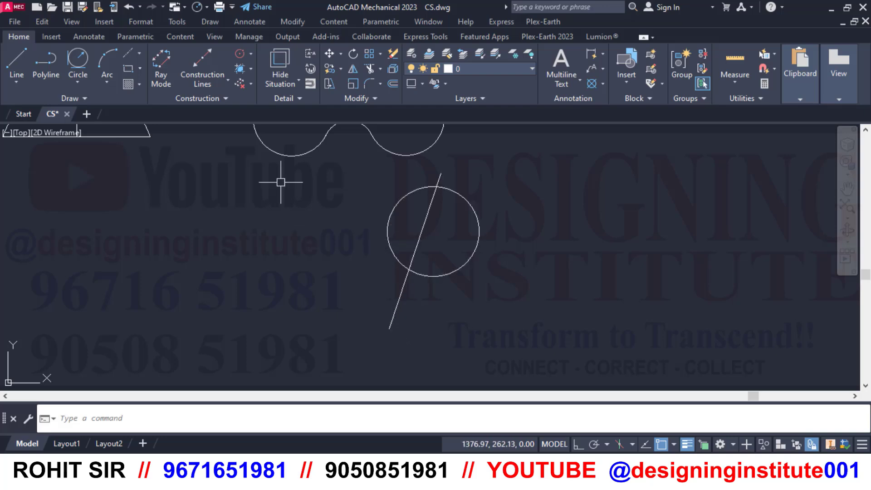
left_click(78, 83)
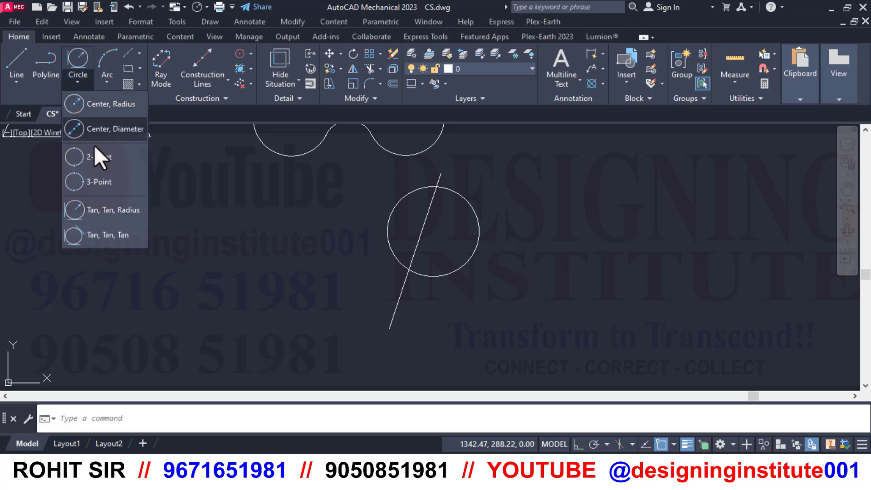
left_click(113, 207)
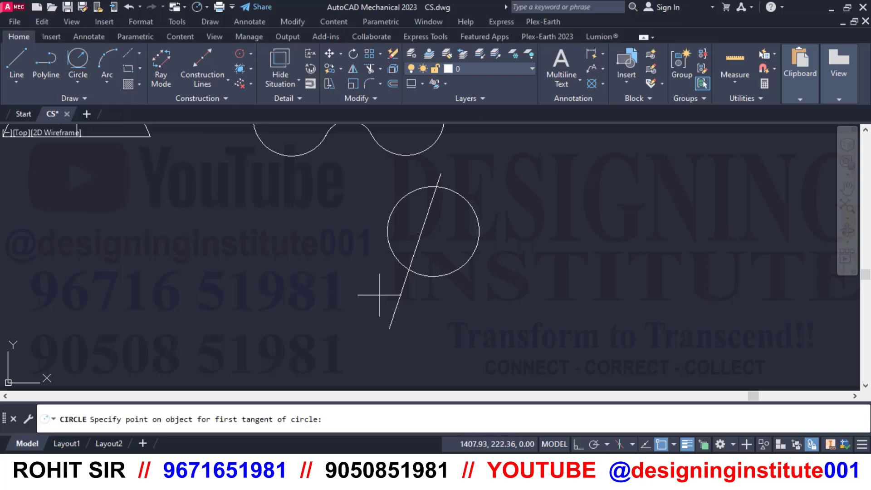
left_click(398, 300)
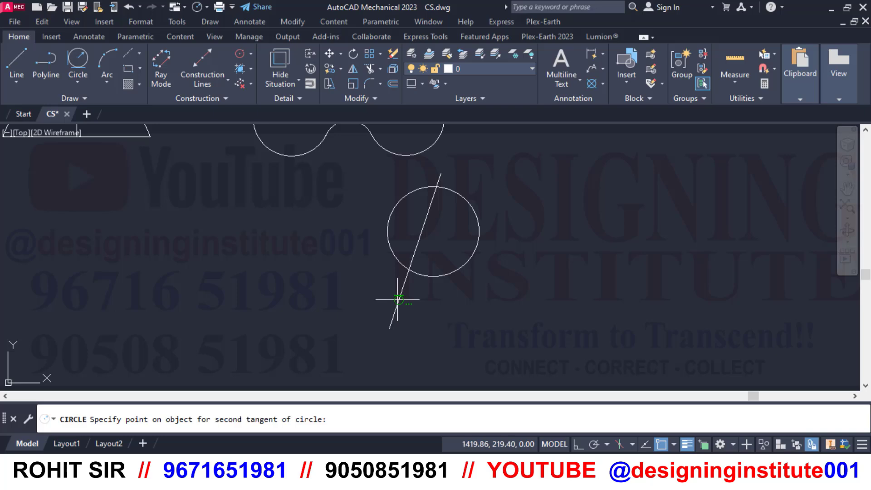
left_click(388, 238)
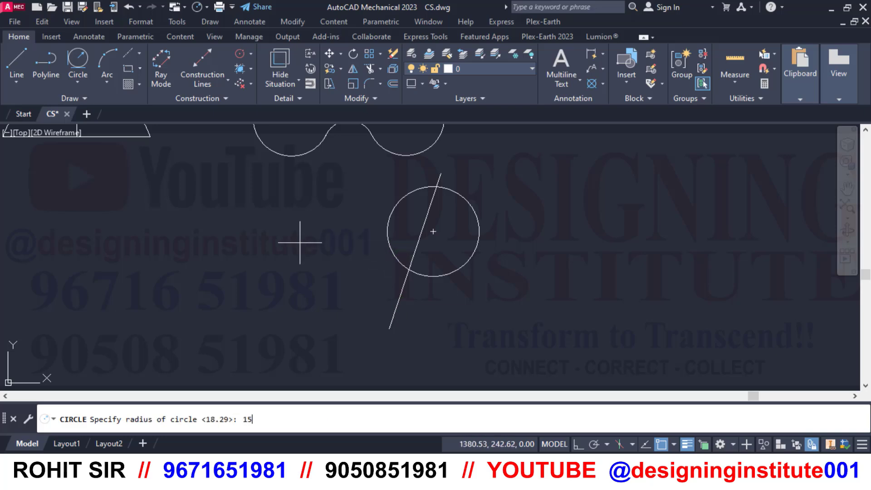
key("Return")
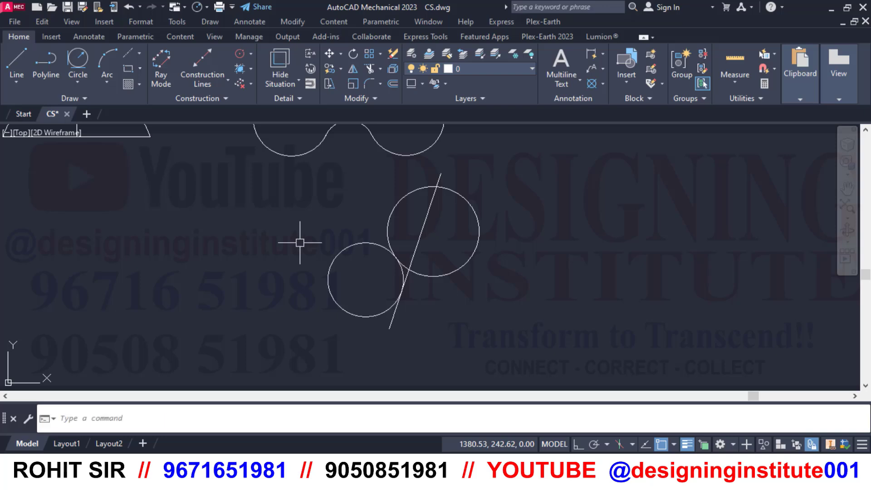
Step: Trim the line, circle and tangent circle to a single outline whose left arc blends smoothly into the slanted line
type("tr")
key("Return")
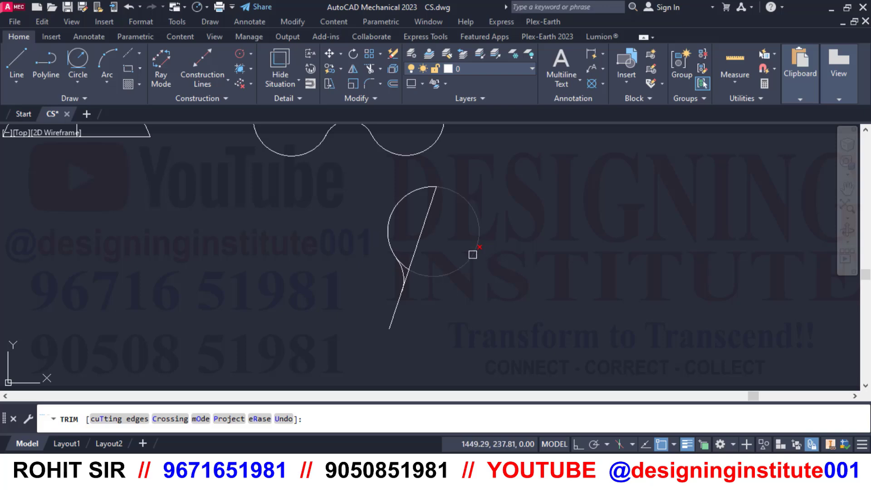
scroll(402, 264, "up", 4)
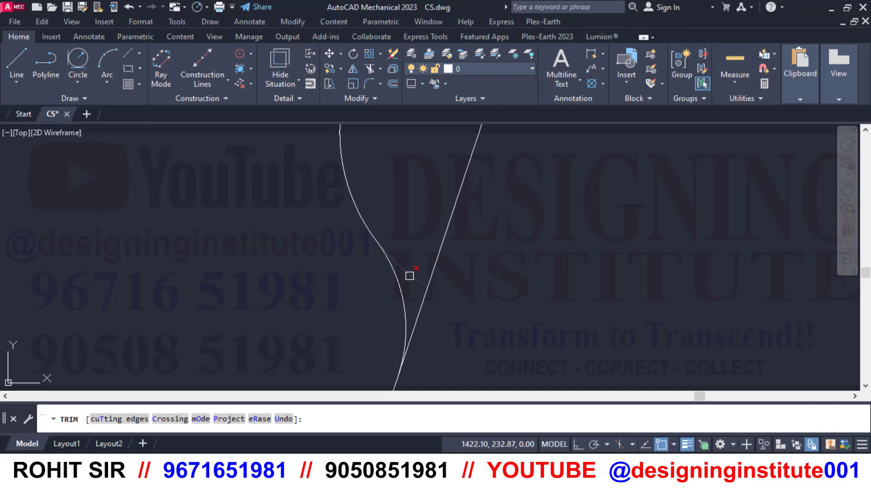
scroll(410, 276, "down", 4)
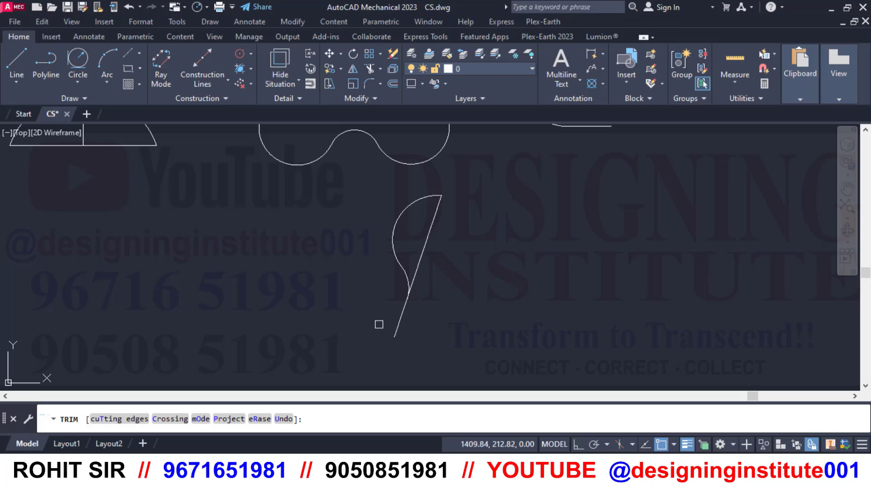
middle_click_drag(291, 270, 292, 284)
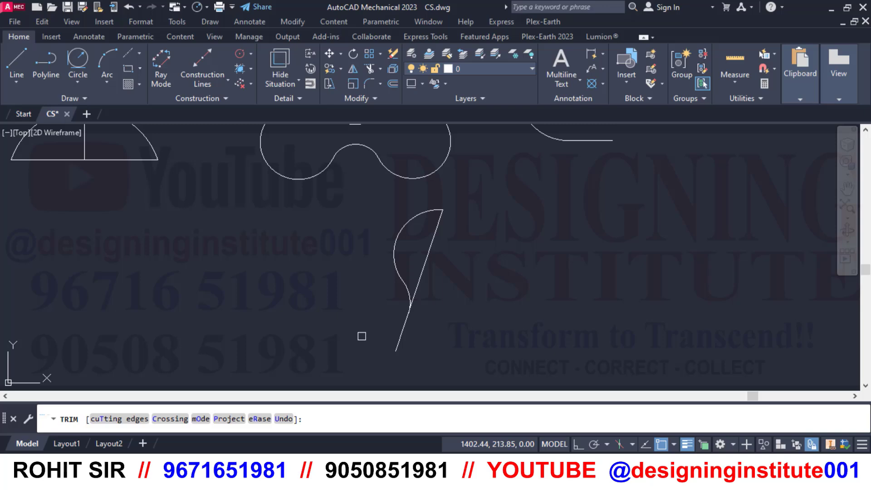
key("Escape")
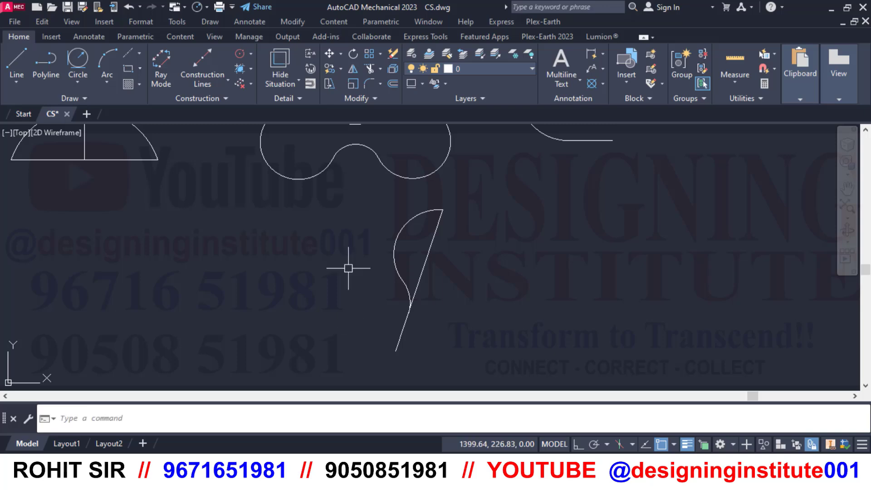
Step: Compare the trimmed practice shapes with the labelled row of circle examples above them
middle_click_drag(336, 216, 333, 243)
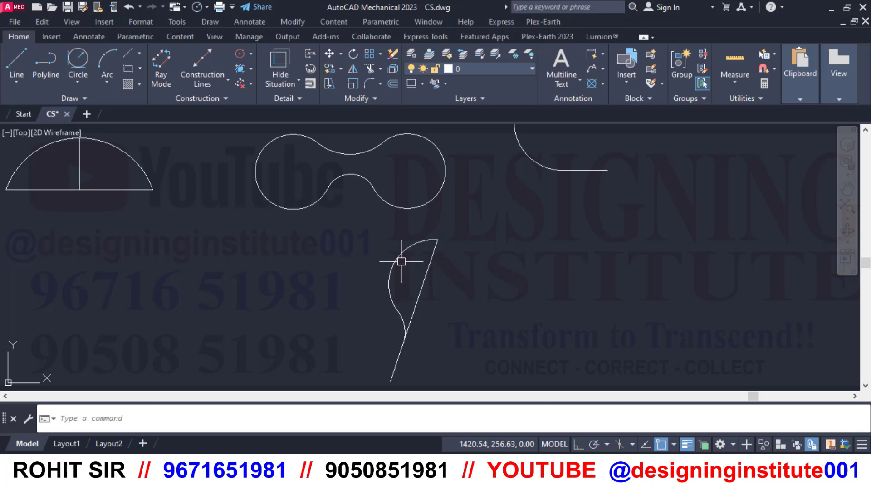
middle_click_drag(351, 231, 312, 309)
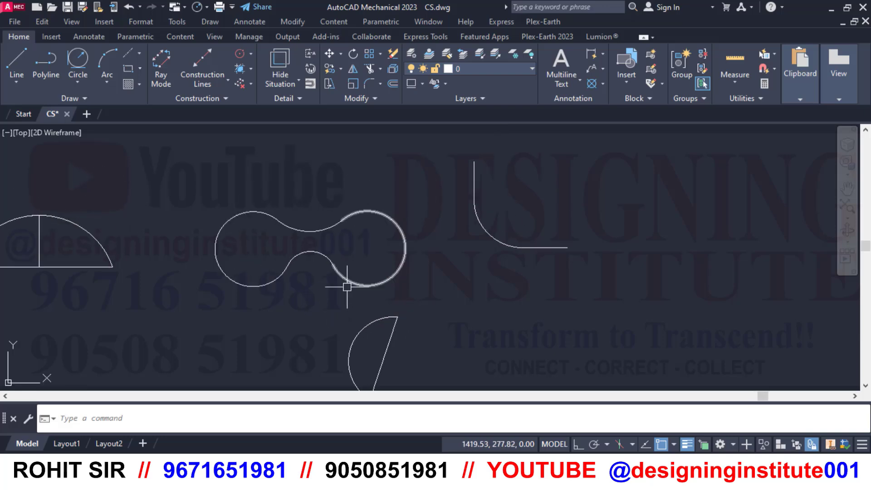
middle_click_drag(444, 282, 345, 310)
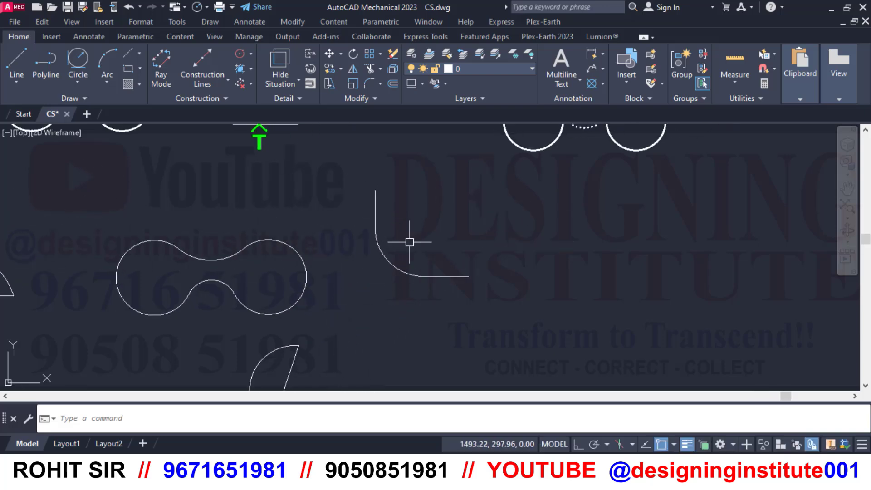
mouse_move(294, 179)
middle_mouse_down()
mouse_move(343, 314)
mouse_move(379, 353)
mouse_move(454, 385)
middle_mouse_up()
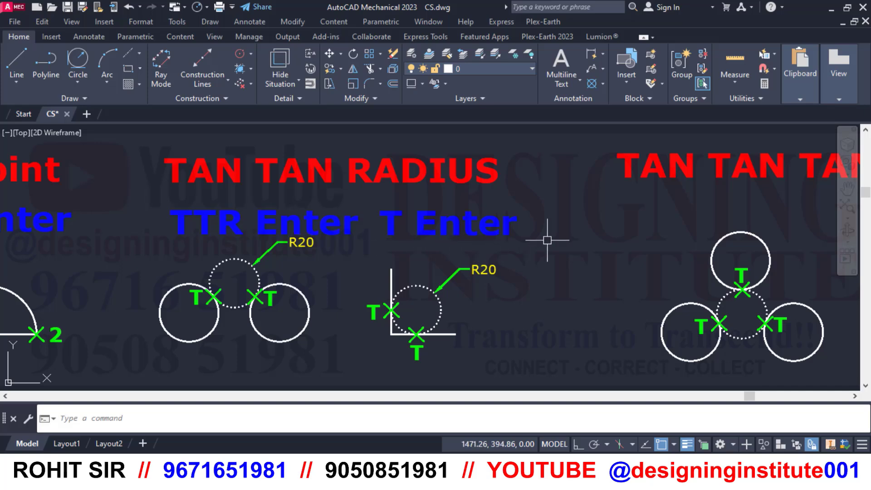
scroll(354, 197, "down", 4)
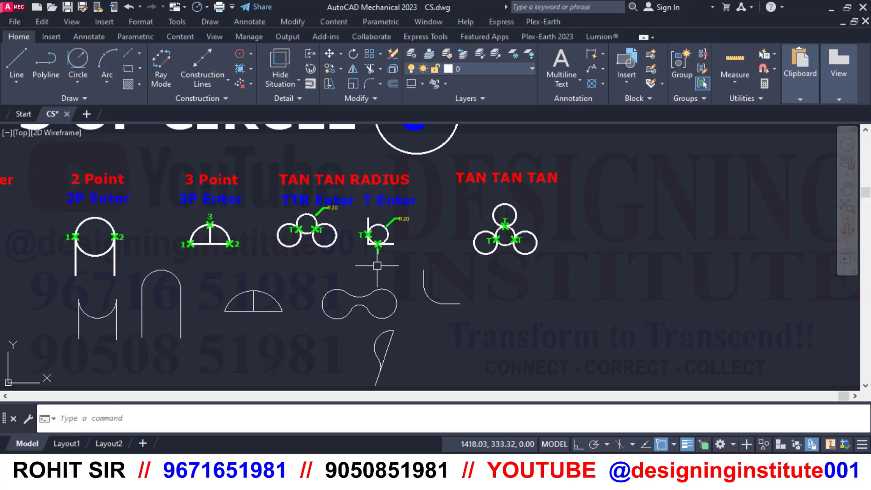
mouse_move(376, 265)
middle_mouse_down()
mouse_move(325, 252)
mouse_move(669, 264)
middle_mouse_up()
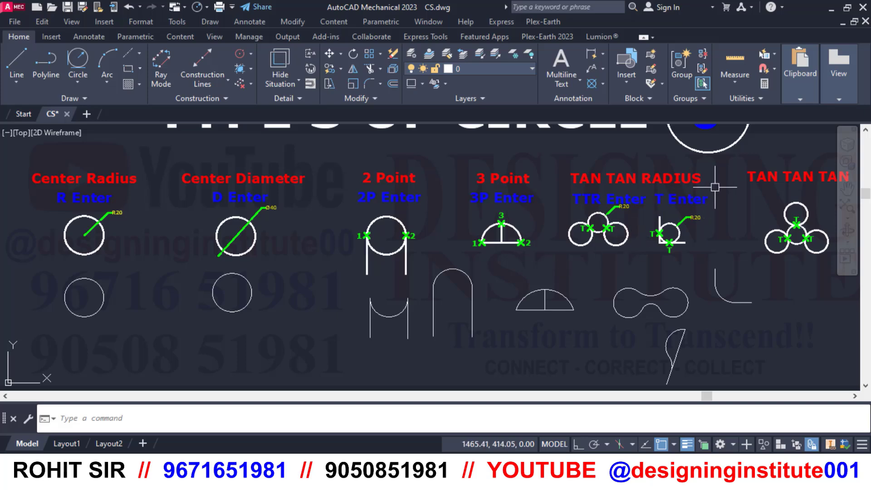
Step: Examine the labelled TAN TAN TAN example, a dotted circle tangent to three surrounding circles
middle_click_drag(726, 236, 322, 266)
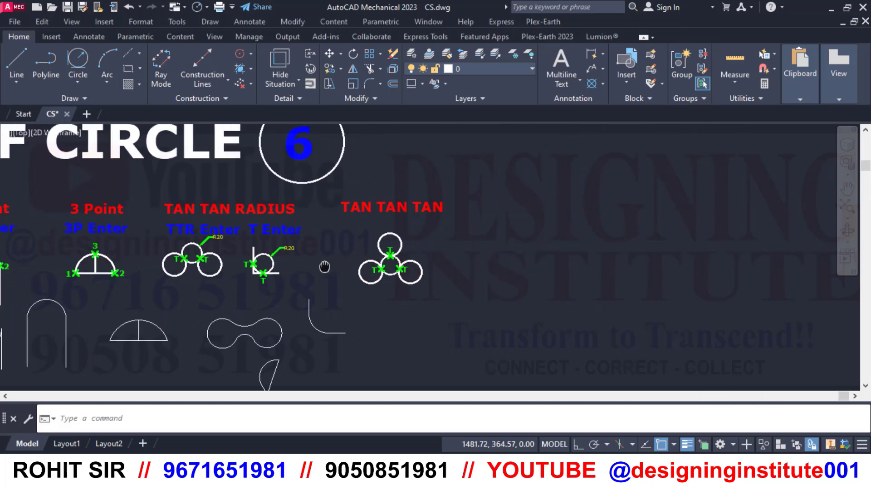
scroll(392, 223, "up", 2)
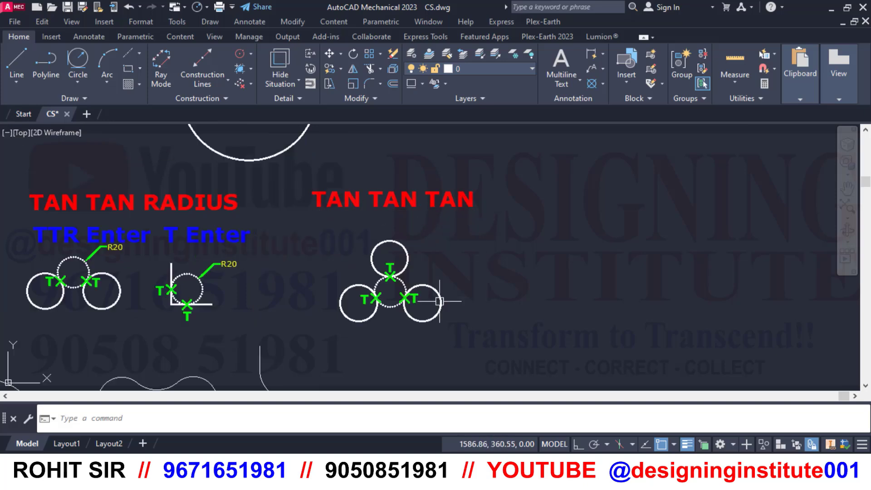
scroll(436, 304, "up", 2)
middle_click_drag(492, 259, 420, 277)
scroll(386, 232, "down", 2)
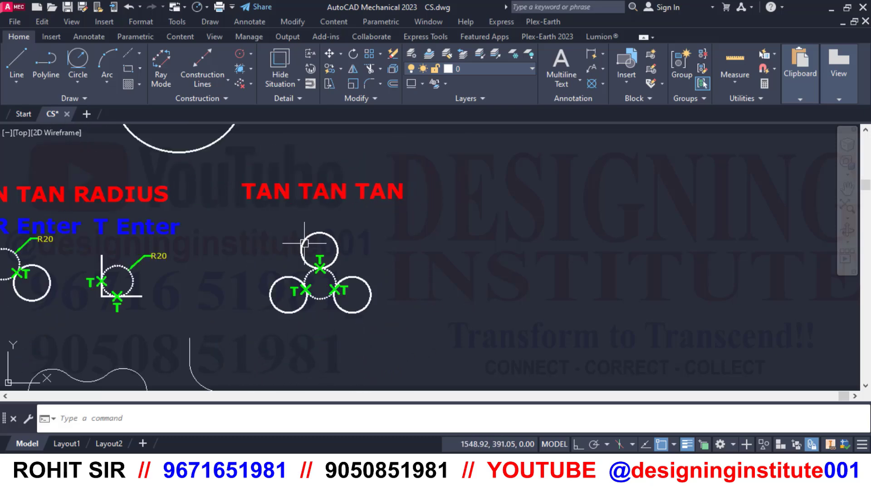
middle_click_drag(243, 233, 254, 235)
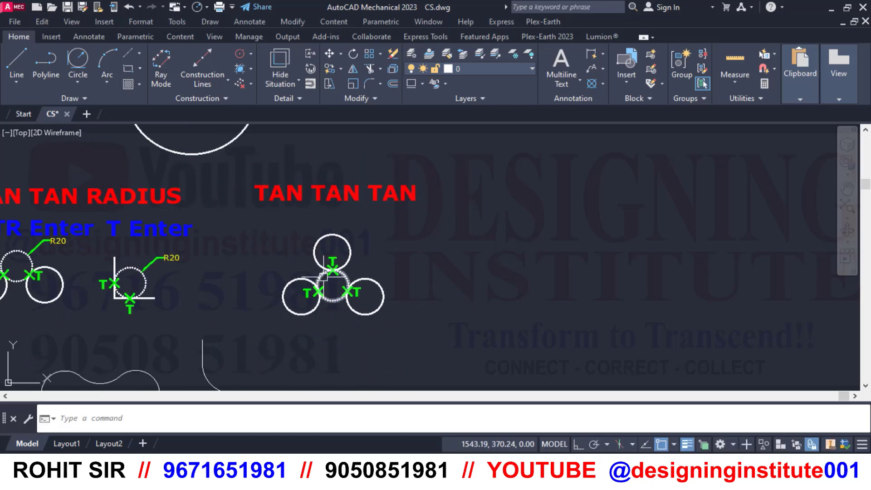
scroll(322, 276, "up", 2)
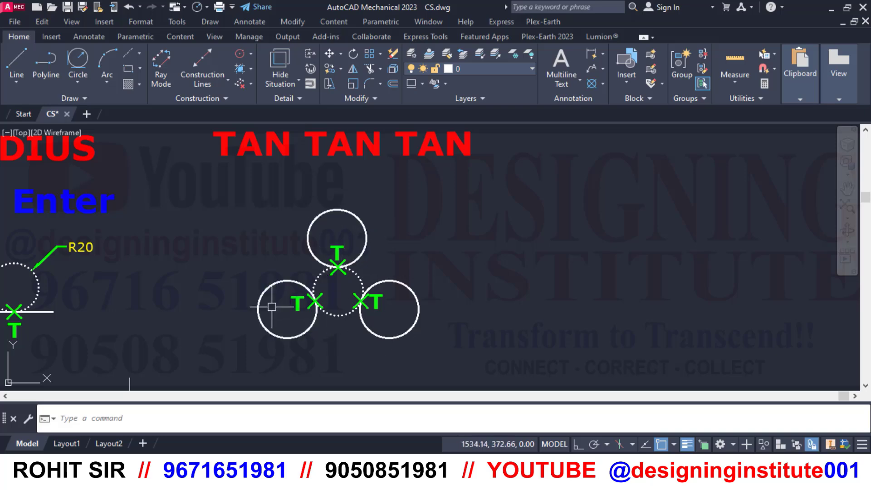
Step: Draw three separate freehand center-radius circles beside the TAN TAN TAN example, the first two with radii of about 14.3 and 17.7
mouse_move(500, 308)
middle_mouse_down()
mouse_move(370, 362)
mouse_move(347, 353)
mouse_move(362, 341)
middle_mouse_up()
type("c")
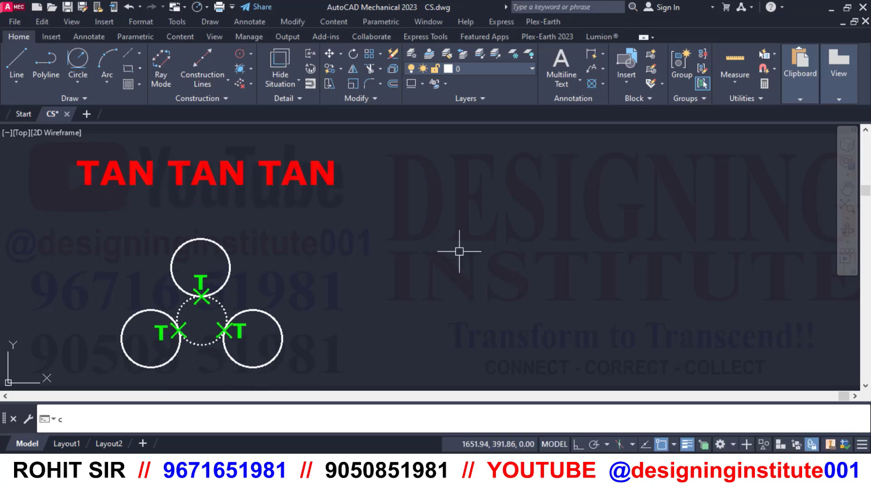
key("Return")
left_click(475, 216)
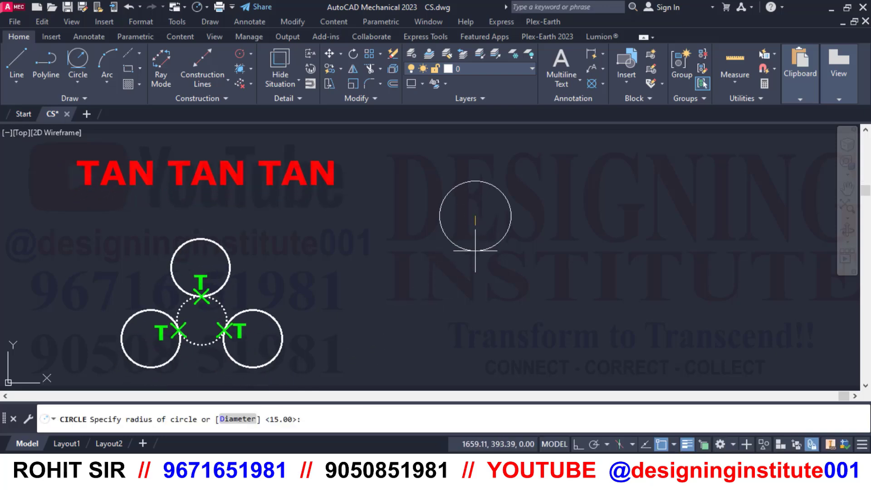
left_click(475, 252)
key("Return")
left_click(584, 244)
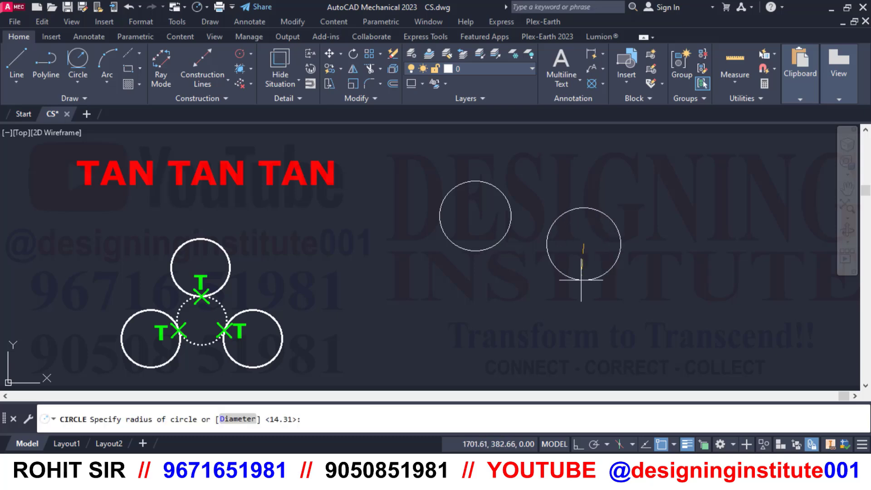
left_click(582, 288)
key("Return")
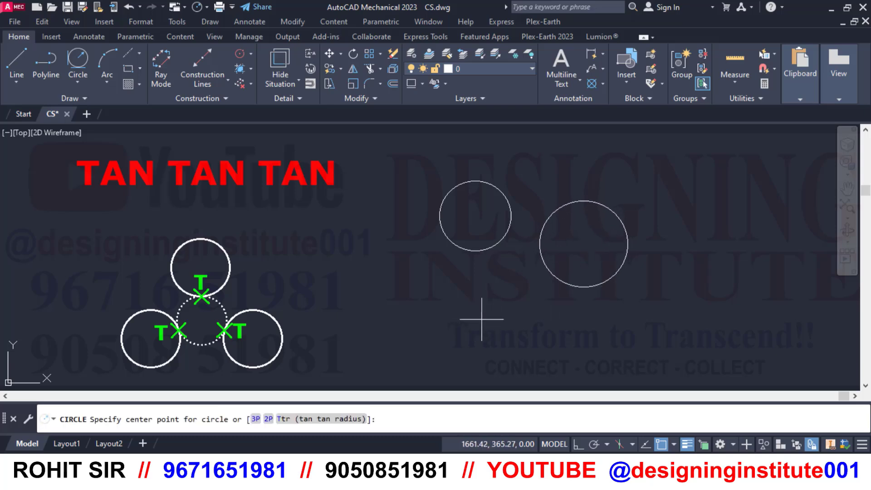
left_click(498, 311)
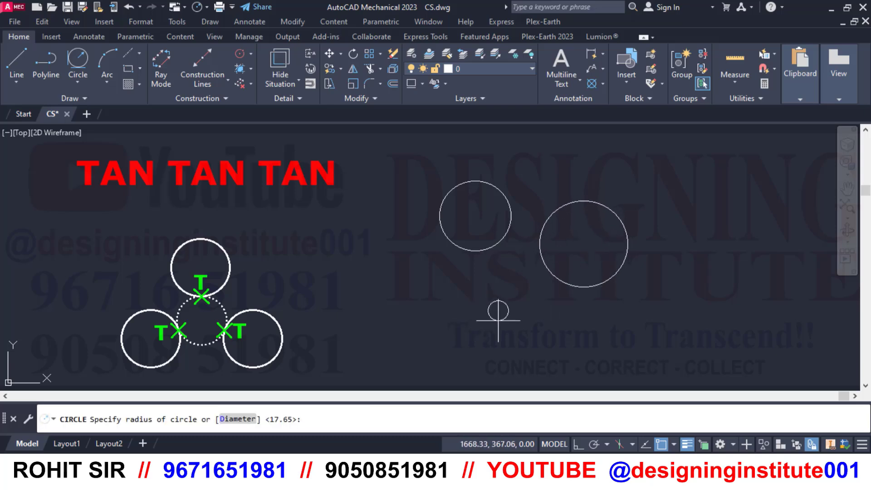
left_click(499, 348)
middle_click_drag(350, 281, 369, 289)
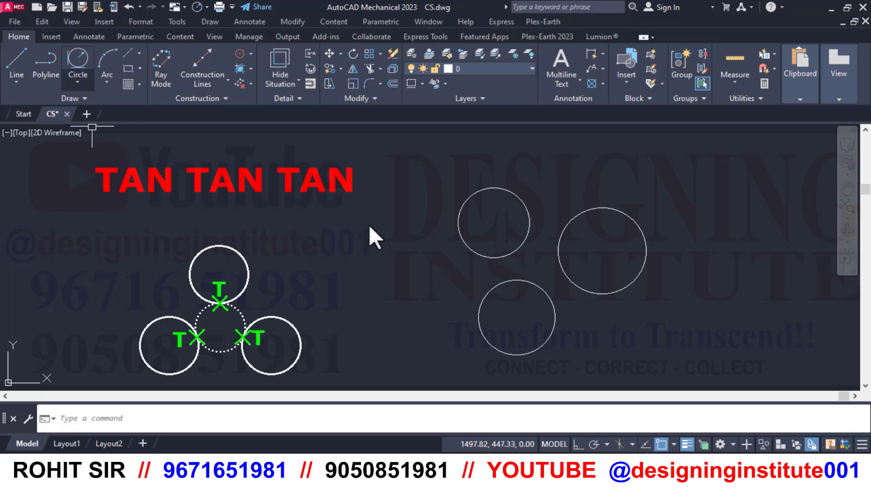
left_click(389, 246)
left_click(368, 326)
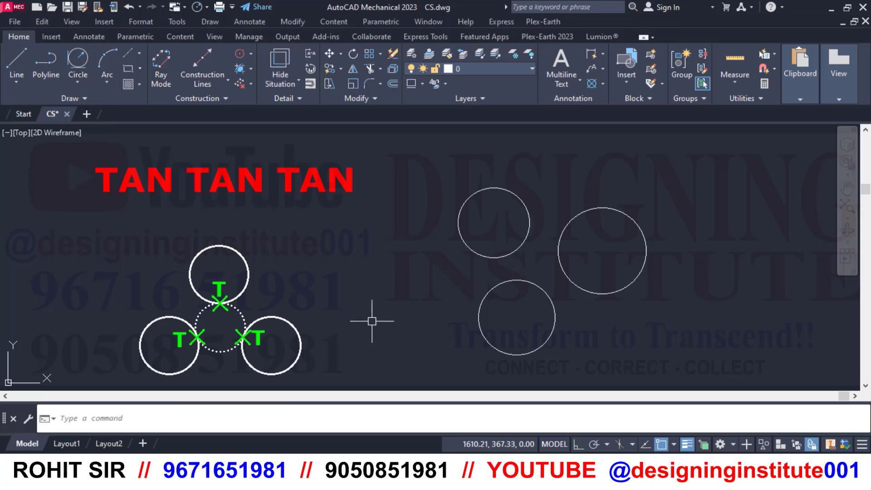
type("c")
key("Return")
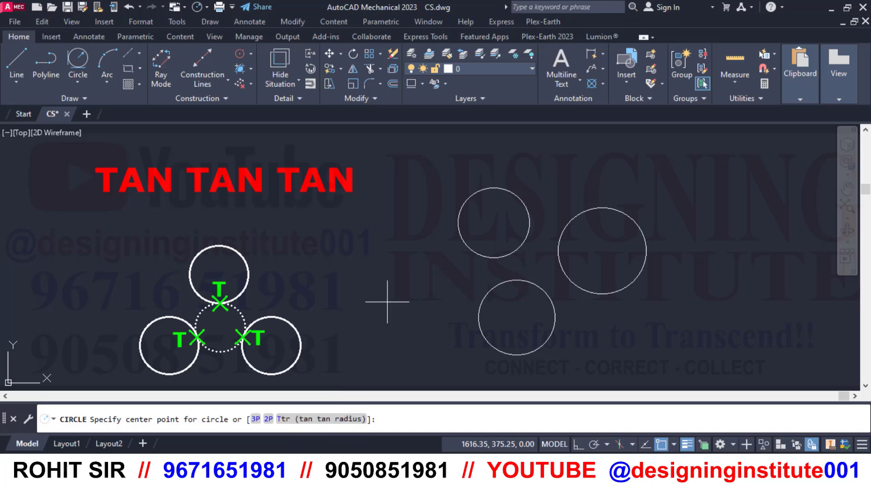
key("Escape")
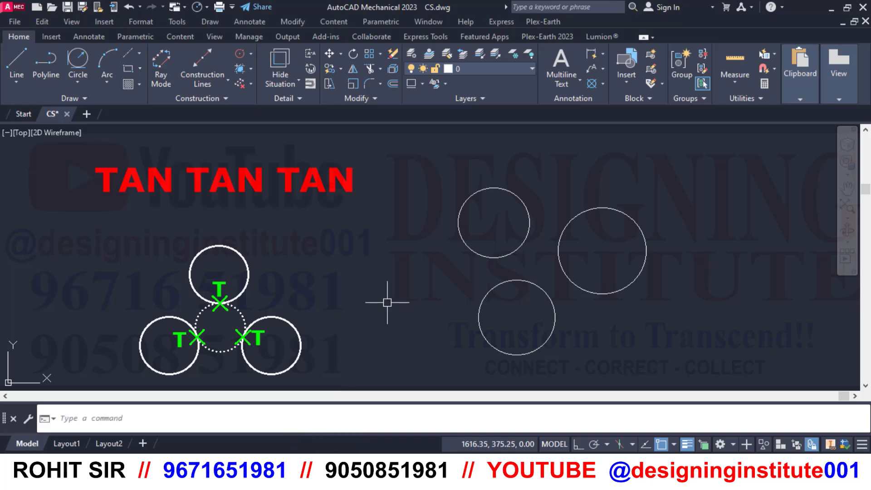
Step: Draw a Tan, Tan, Tan circle in the gap between the three separate circles, touching the inner side of each
left_click(78, 84)
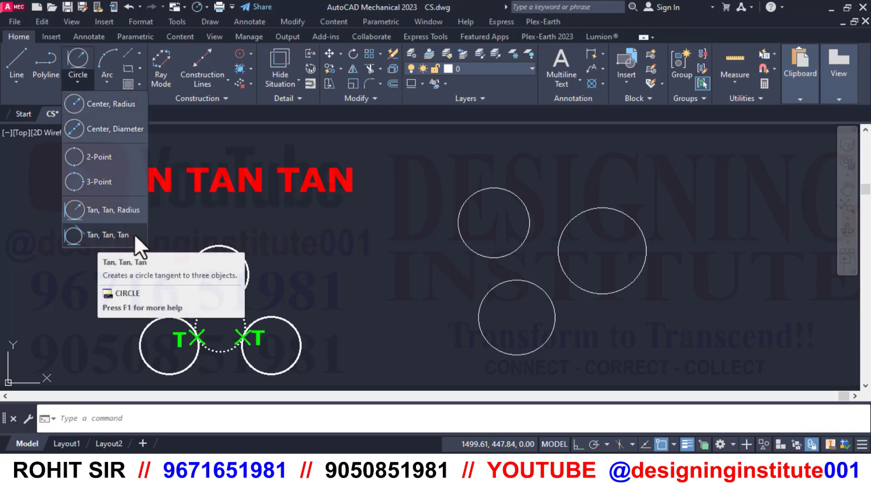
left_click(99, 235)
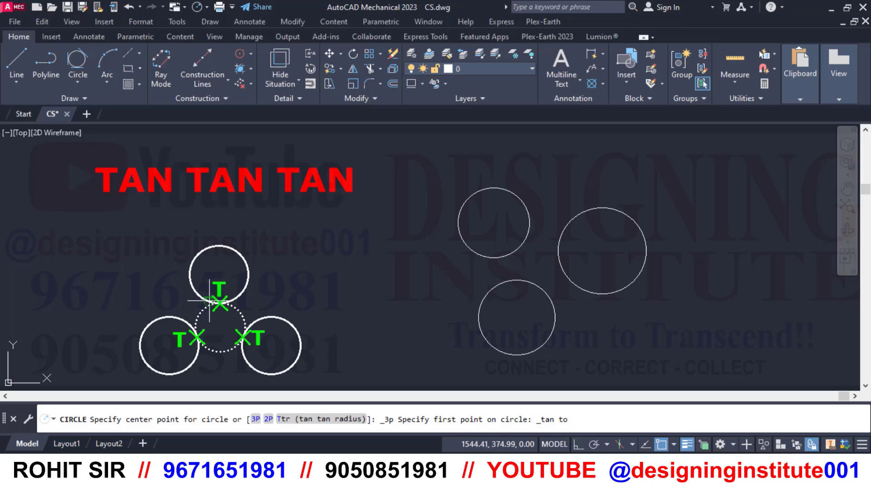
left_click(522, 244)
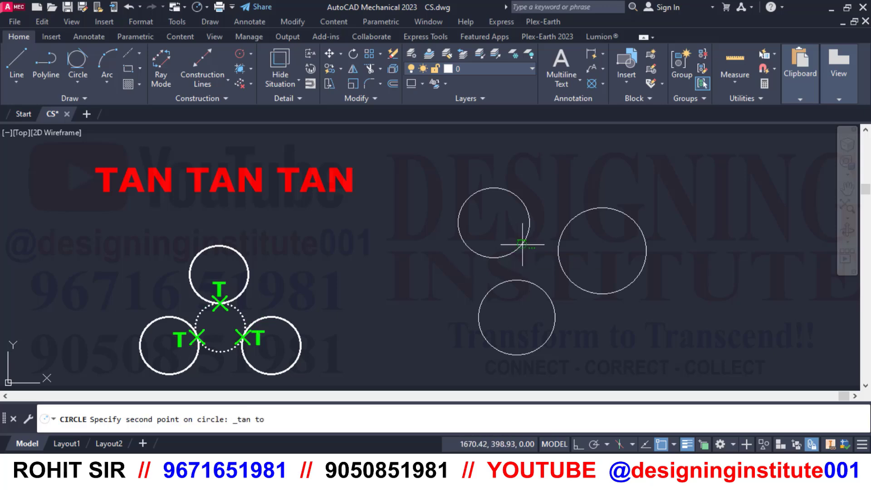
left_click(559, 255)
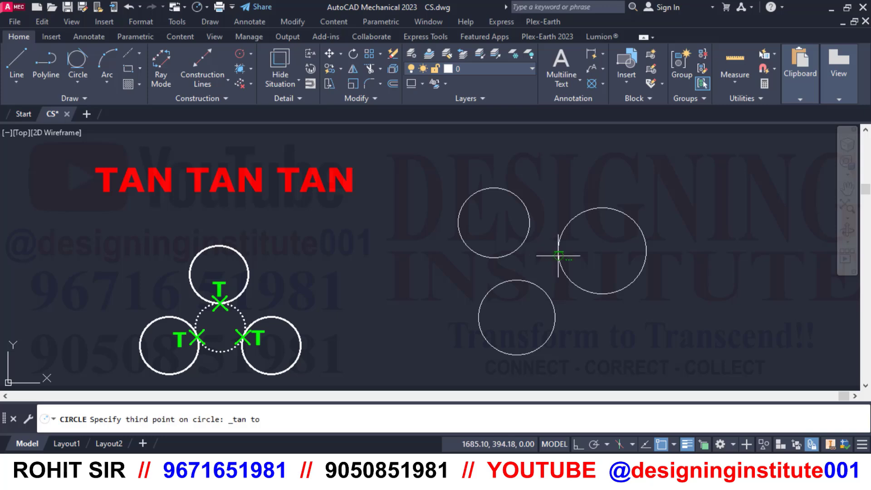
left_click(522, 280)
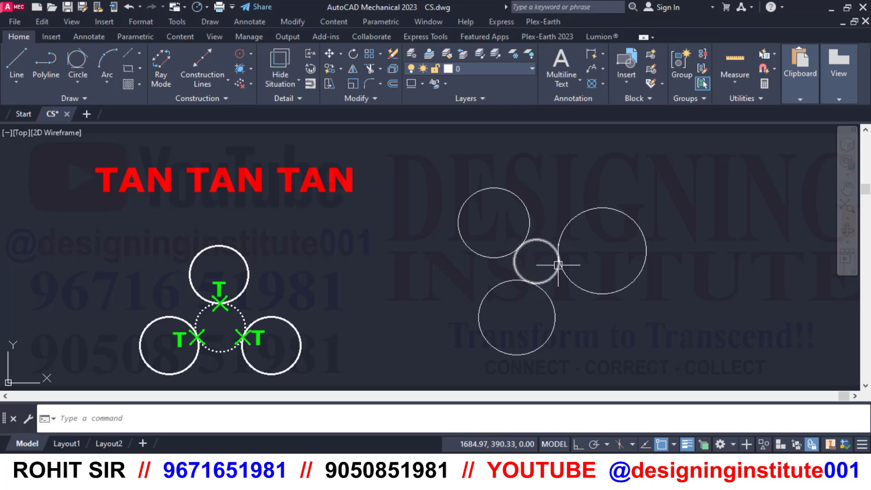
Step: Draw a large Tan, Tan, Tan circle enclosing the three original circles, tangent to the outer side of each
left_click(77, 81)
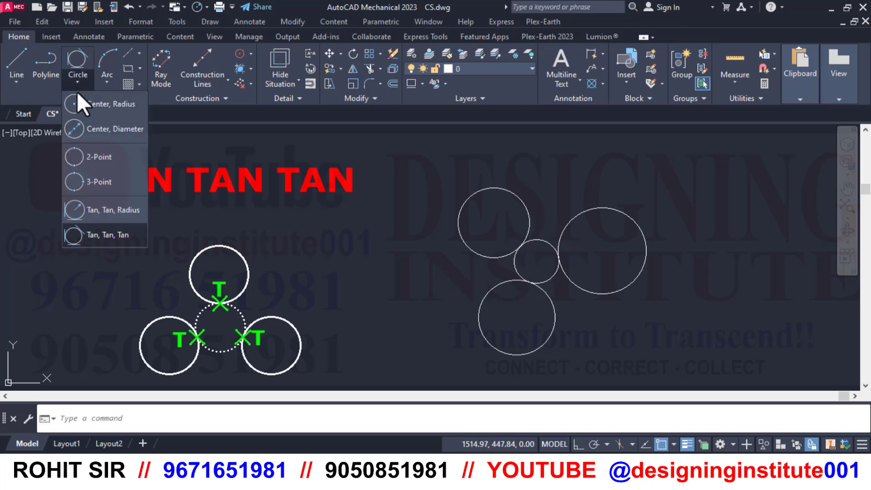
left_click(111, 233)
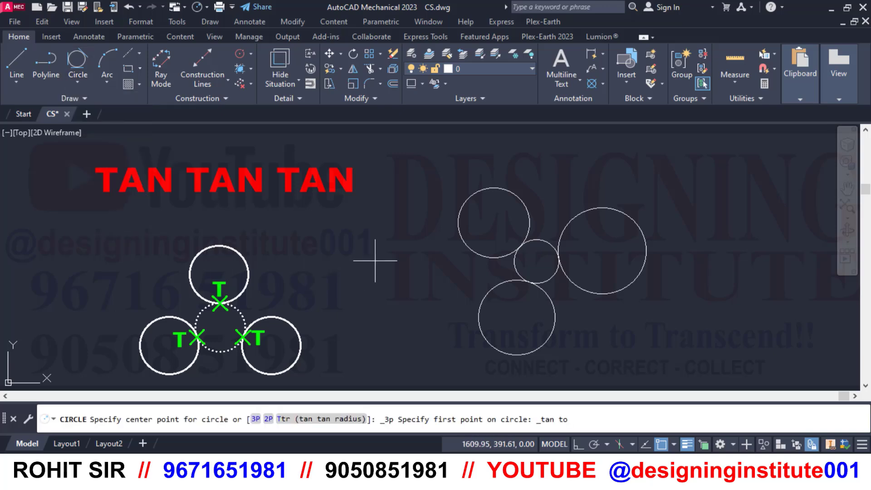
left_click(468, 195)
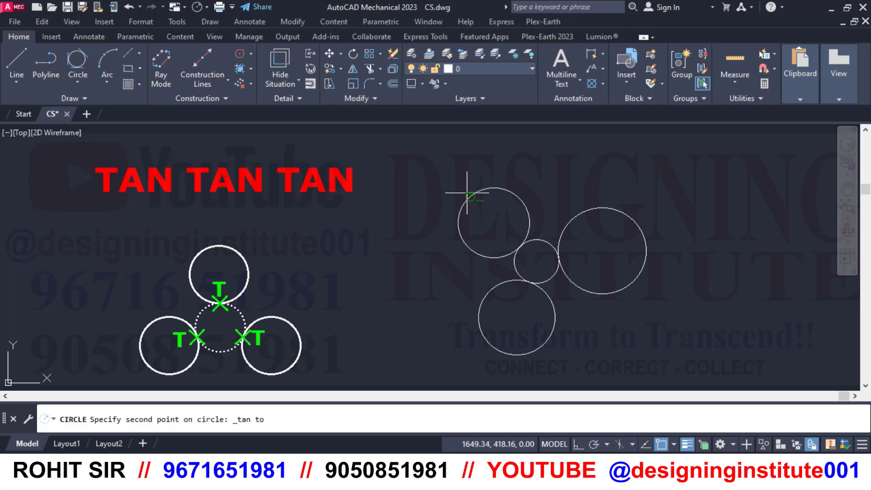
left_click(502, 354)
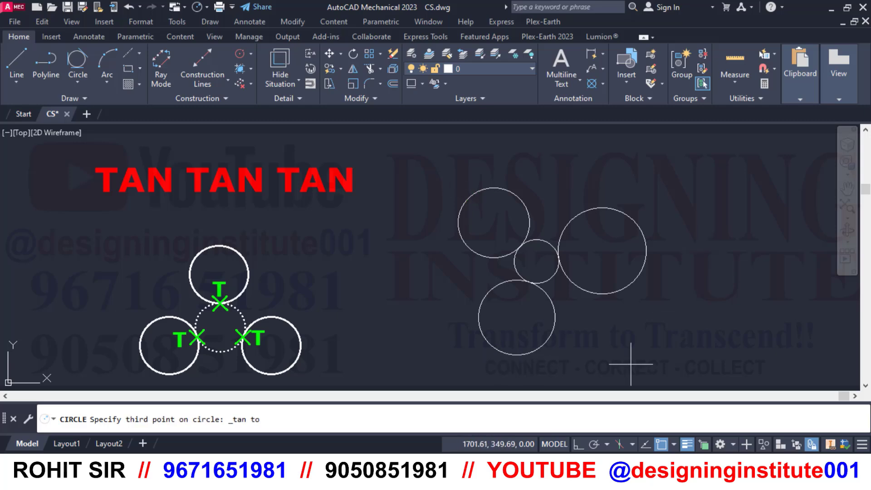
left_click(648, 253)
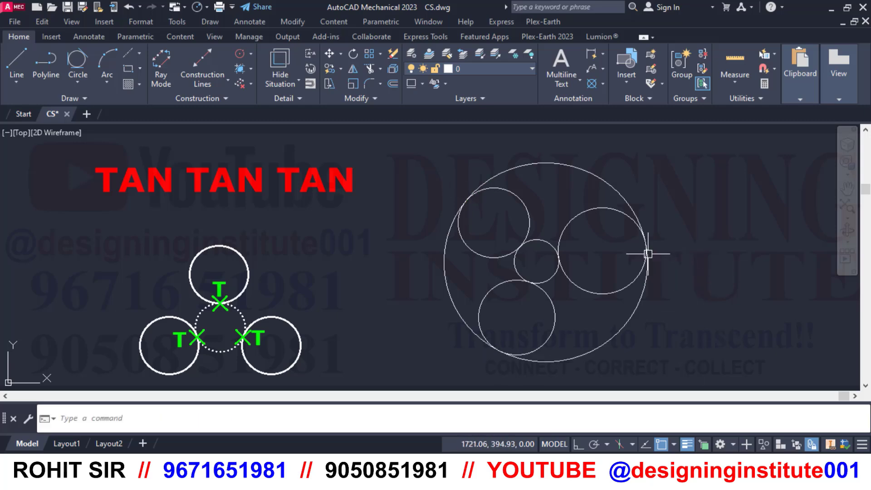
Step: Add a Tan, Tan, Tan circle in the upper gap, tangent to the upper-left circle, the enclosing circle and the large right circle
middle_click_drag(631, 305, 477, 323)
left_click(81, 81)
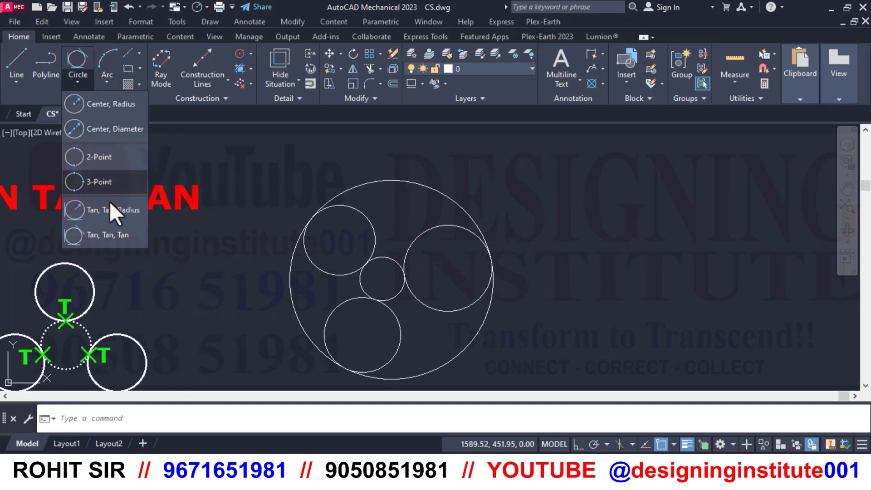
left_click(110, 232)
left_click(360, 210)
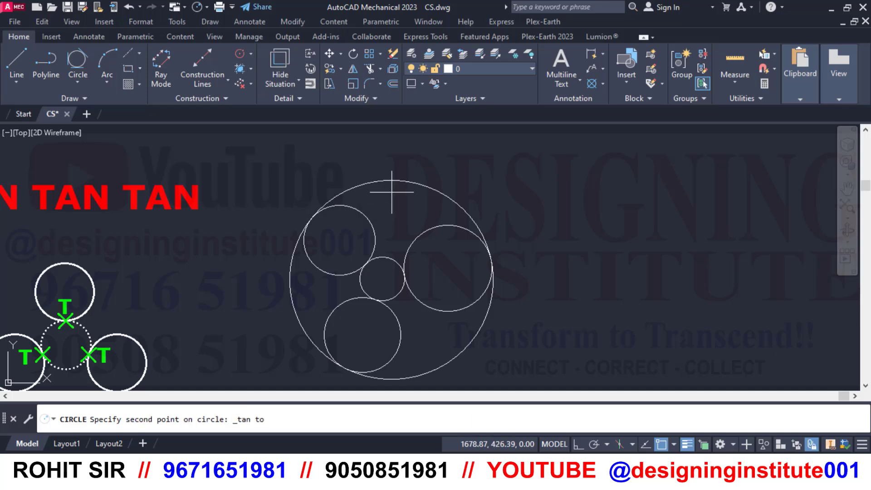
left_click(403, 181)
left_click(417, 231)
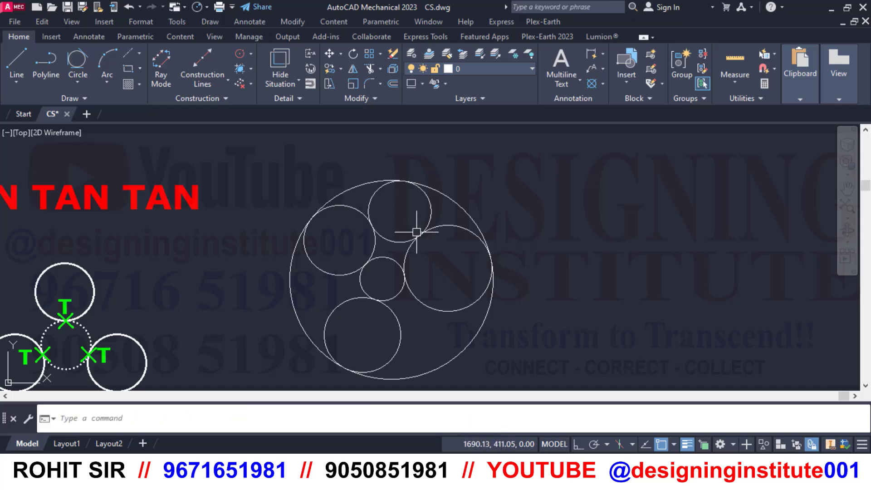
Step: Fill the lower-right gap with a Tan, Tan, Tan circle touching the large right circle, the bottom circle and the enclosing circle
left_click(91, 70)
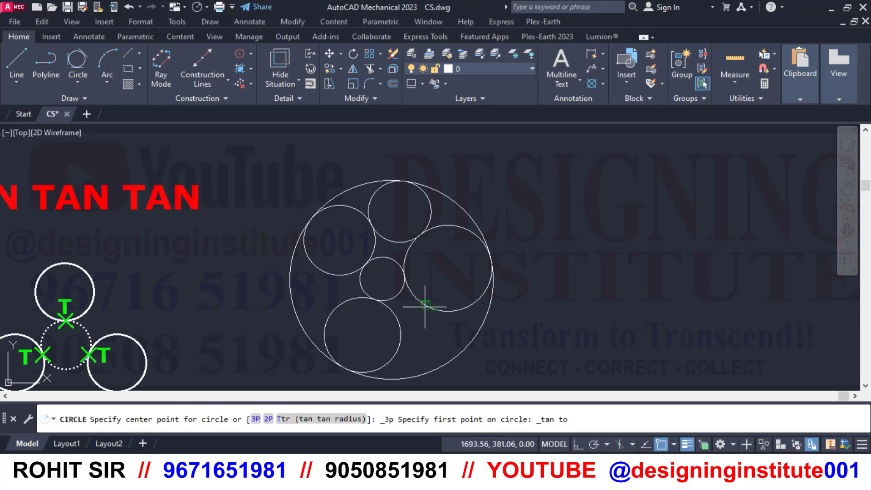
left_click(423, 305)
left_click(400, 335)
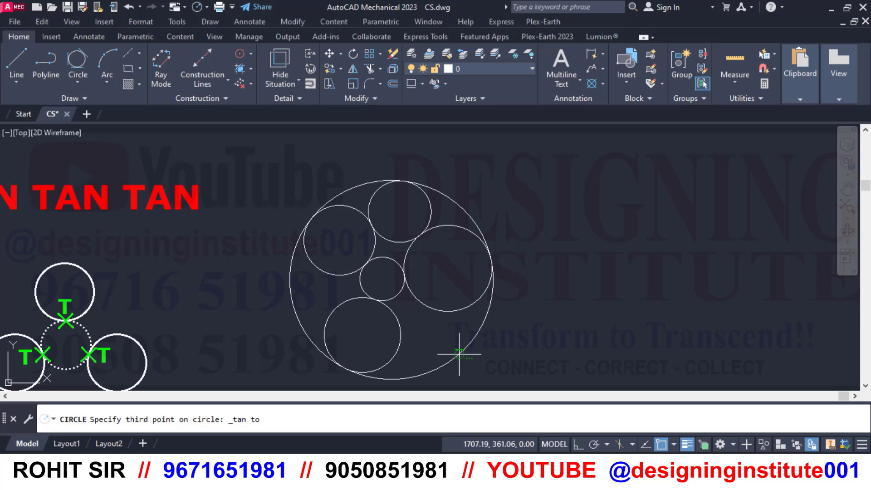
left_click(460, 354)
Step: Fill the left gap with a Tan, Tan, Tan circle touching the enclosing circle, the upper-left circle and the bottom circle
left_click(82, 69)
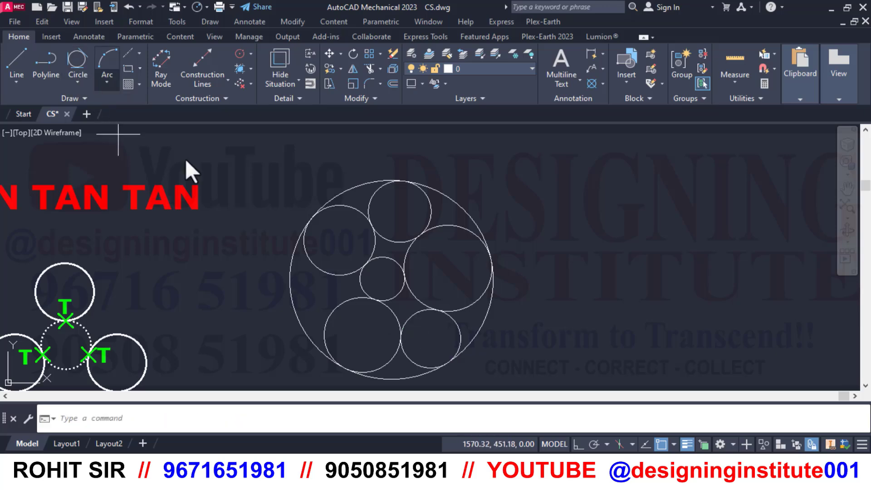
left_click(290, 288)
left_click(330, 278)
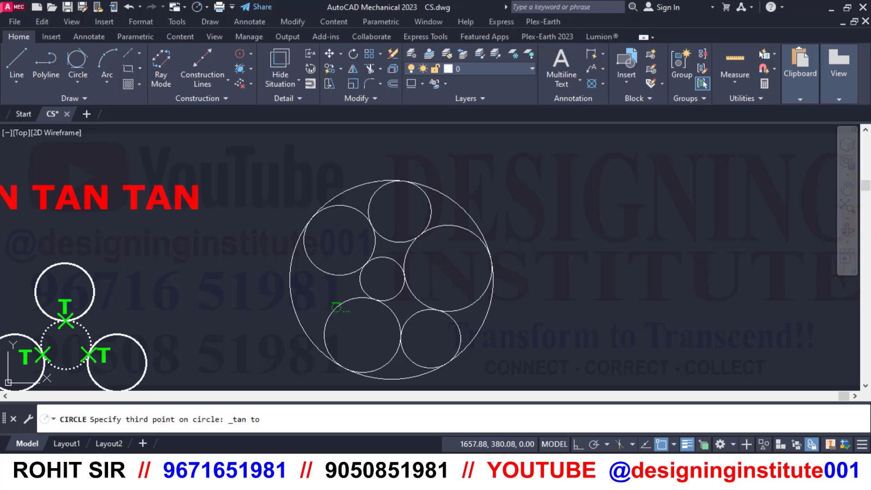
left_click(323, 299)
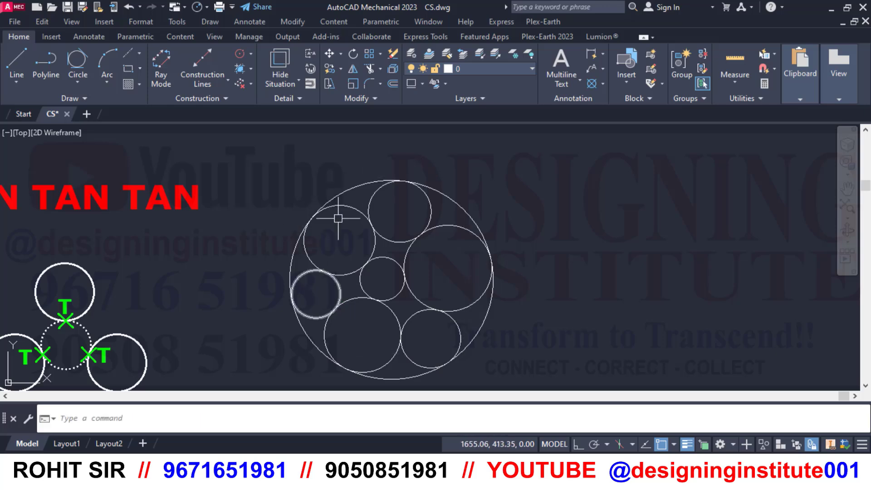
Step: Draw three separate freehand lines beside the circle cluster: two slanting sides and a nearly horizontal base, forming an open triangle
mouse_move(538, 335)
middle_mouse_down()
mouse_move(426, 317)
mouse_move(685, 312)
middle_mouse_up()
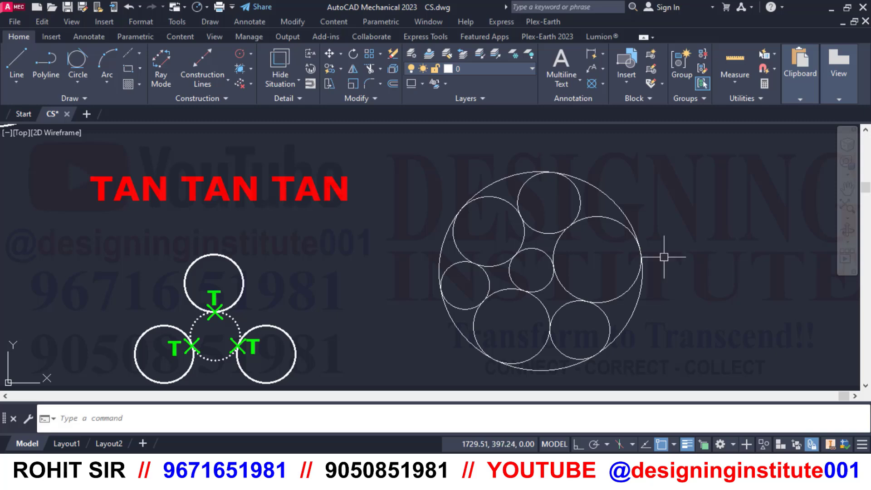
middle_click_drag(665, 253, 375, 249)
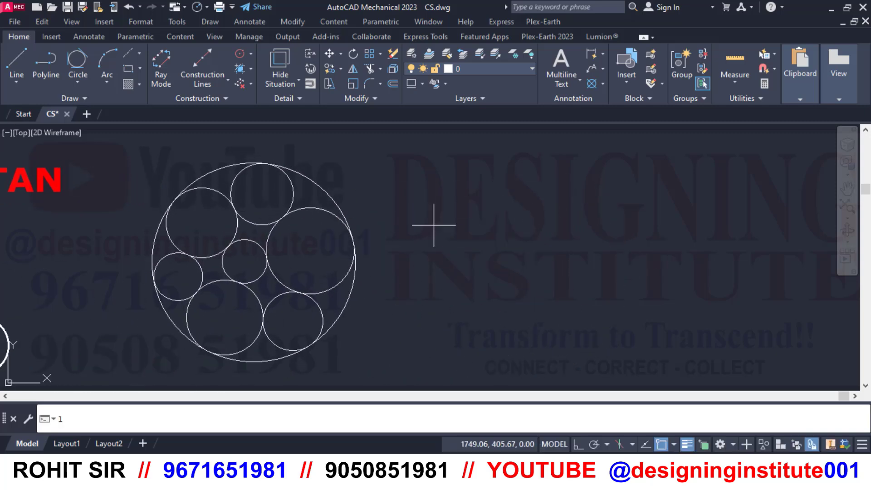
key("Return")
left_click(397, 251)
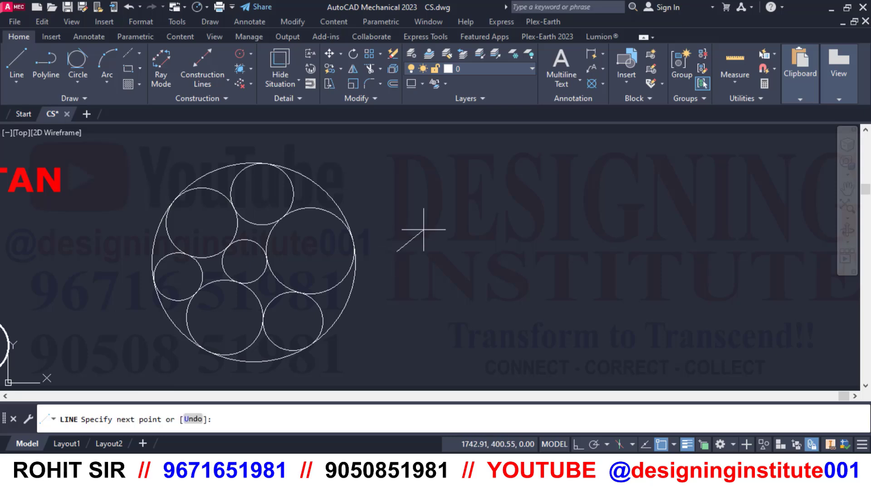
left_click(493, 163)
key("Return")
key("Return")
left_click(535, 187)
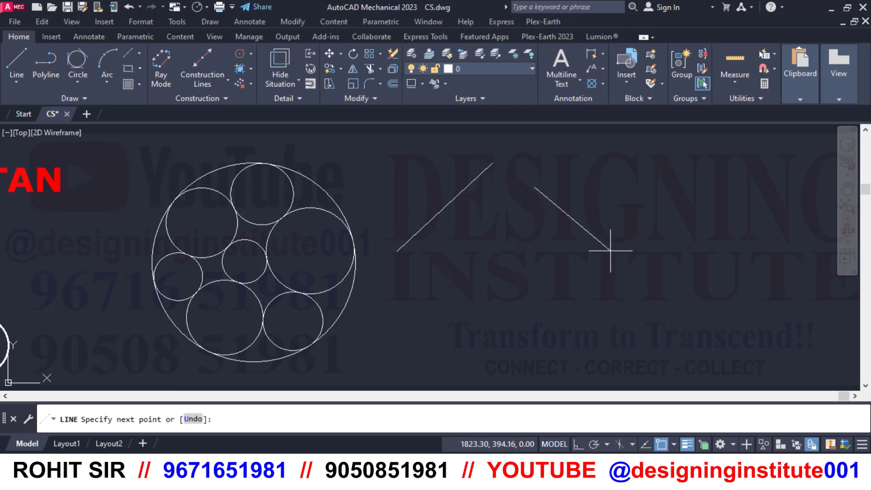
left_click(611, 251)
key("Return")
key("Return")
left_click(433, 282)
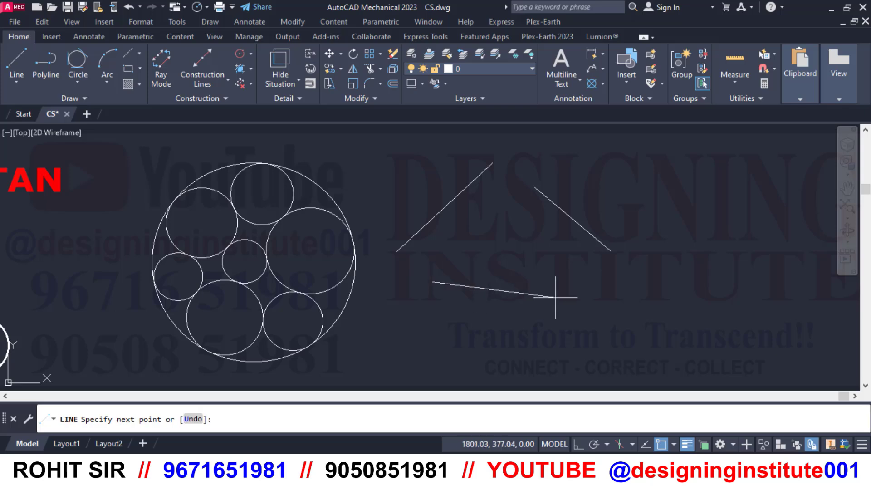
left_click(566, 298)
key("Return")
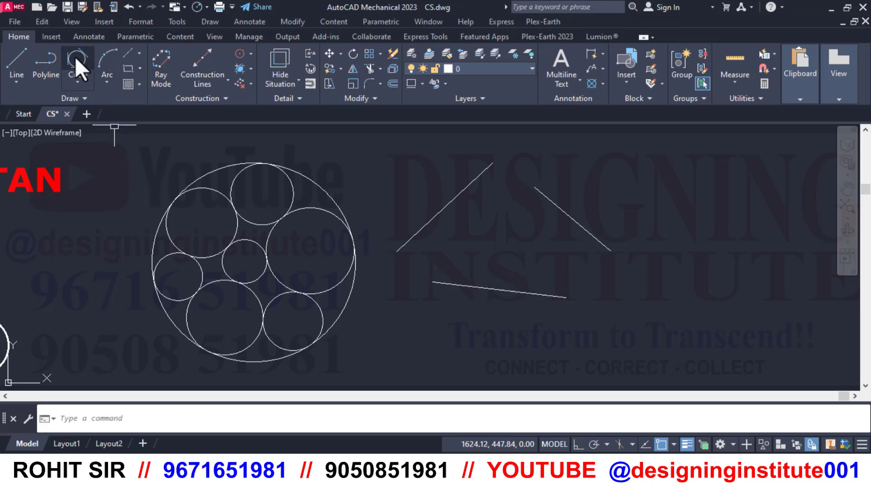
Step: Draw a Tan, Tan, Tan circle inside the open triangle, tangent to all three lines
left_click(75, 83)
left_click(110, 235)
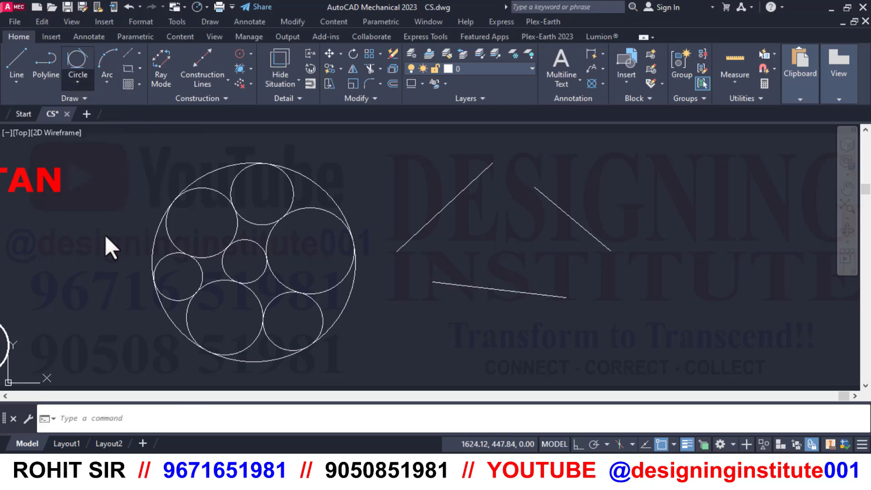
left_click(447, 207)
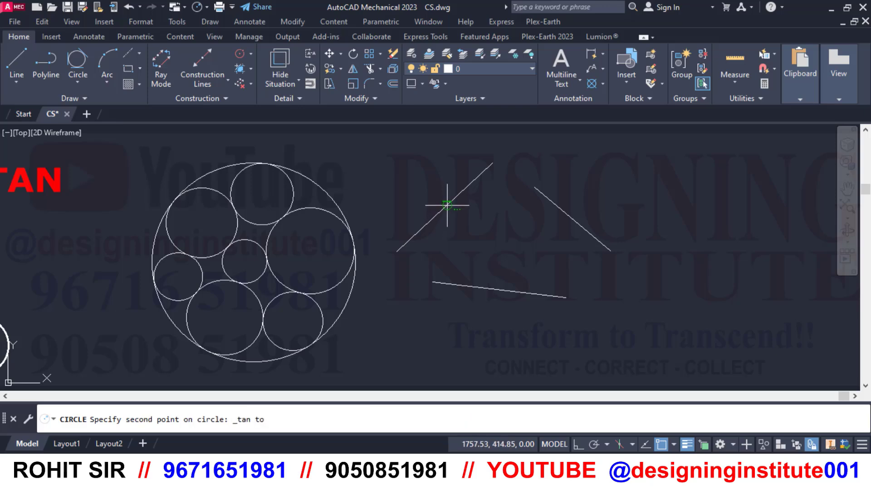
left_click(568, 213)
left_click(496, 289)
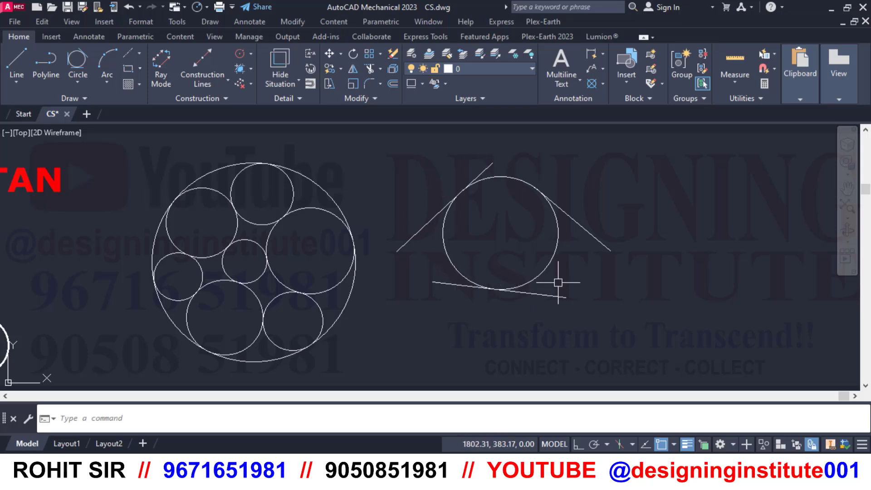
Step: Review the complete row of six labelled circle types together with the practice shapes drawn around them
scroll(584, 240, "down", 4)
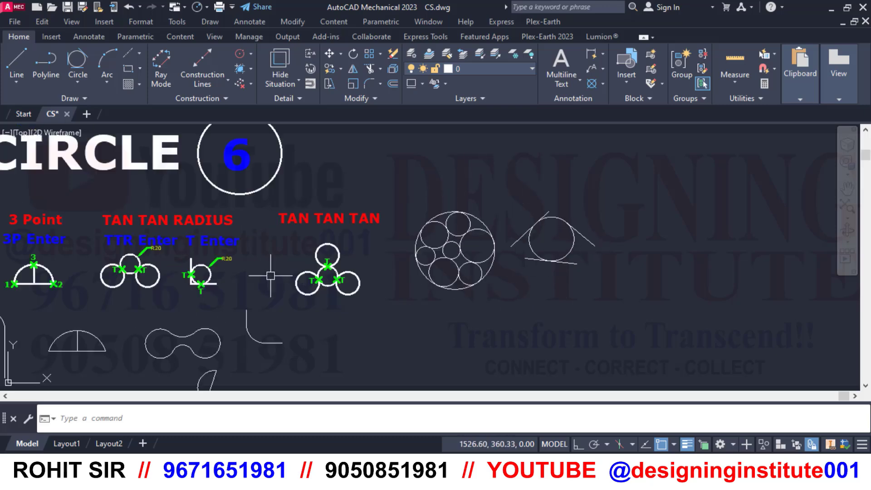
middle_click_drag(241, 260, 572, 282)
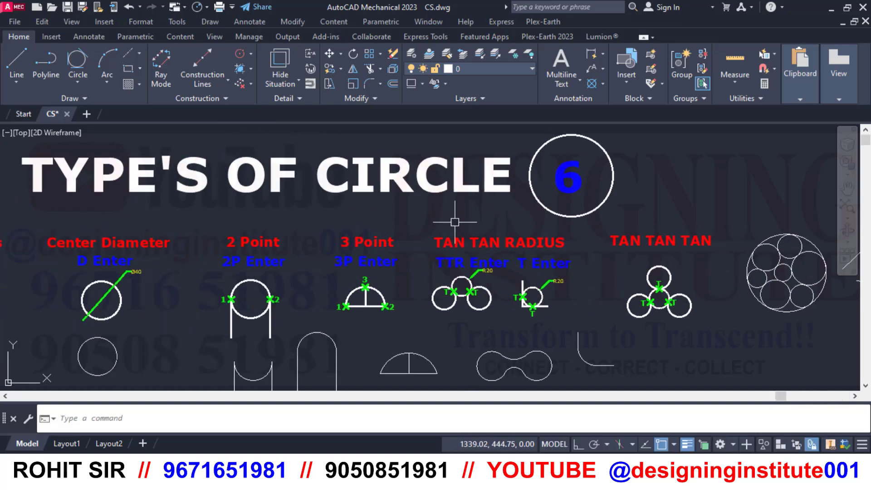
scroll(455, 221, "down", 2)
mouse_move(247, 310)
middle_mouse_down()
mouse_move(283, 283)
mouse_move(255, 288)
middle_mouse_up()
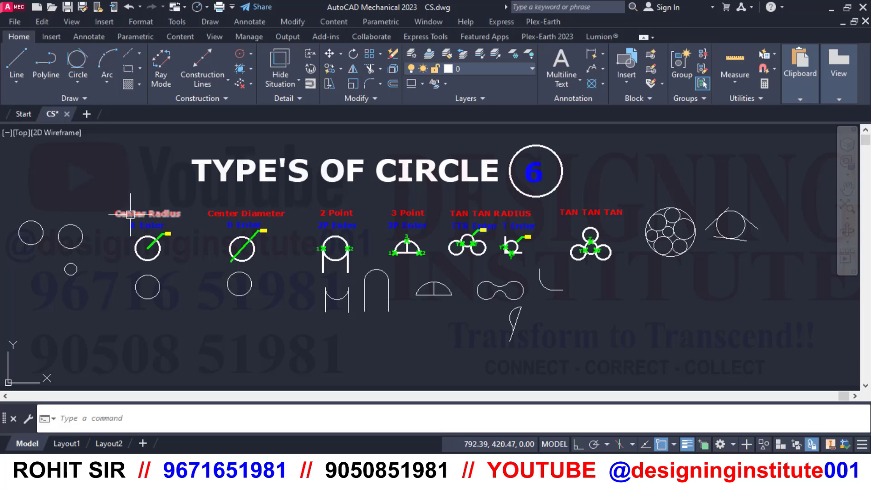